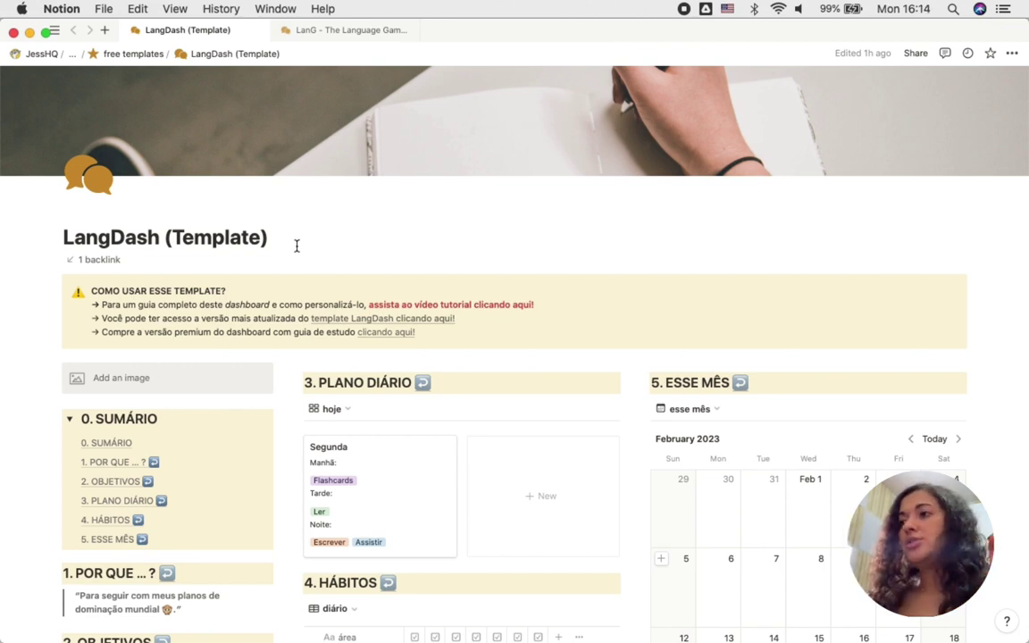
# Examine the LangDash dashboard's layout, including the motivational quote under 1. POR QUE ... ?
pyautogui.scroll(-5, 296, 243)
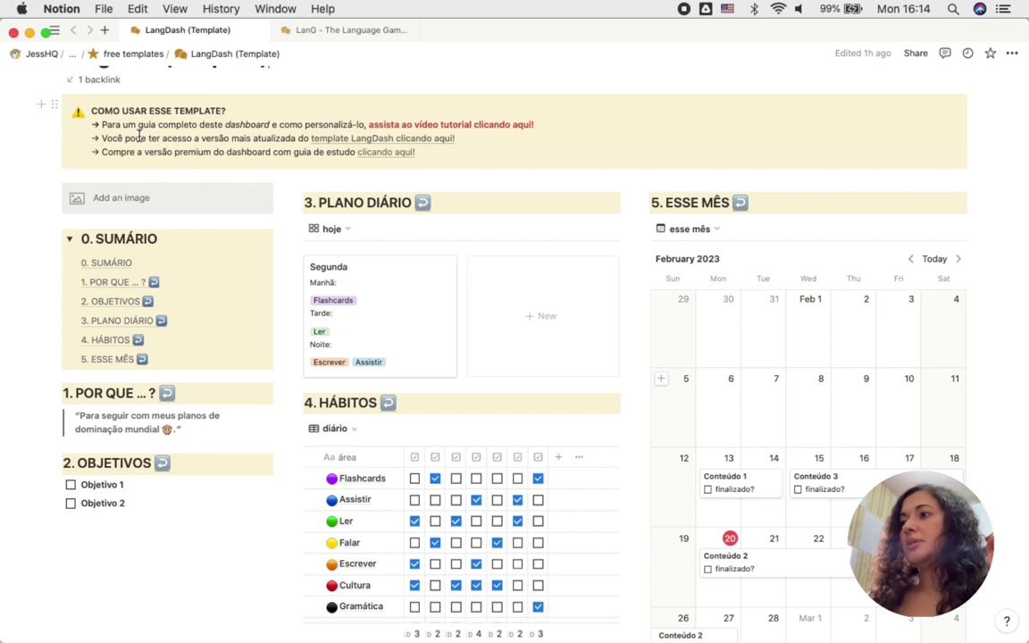
pyautogui.scroll(-3, 278, 389)
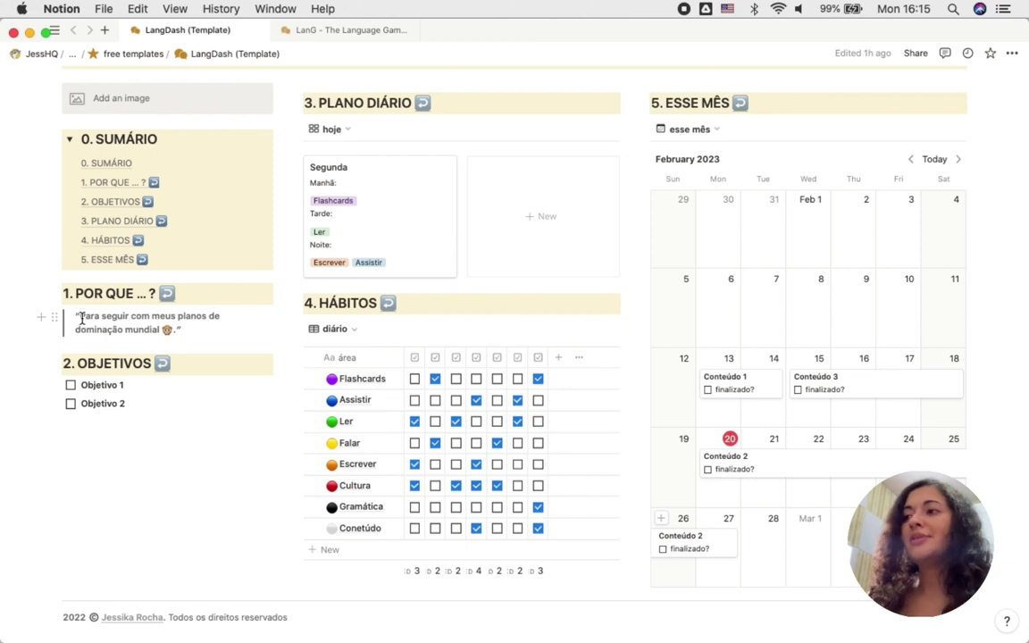
pyautogui.moveTo(81, 319); pyautogui.dragTo(184, 330)
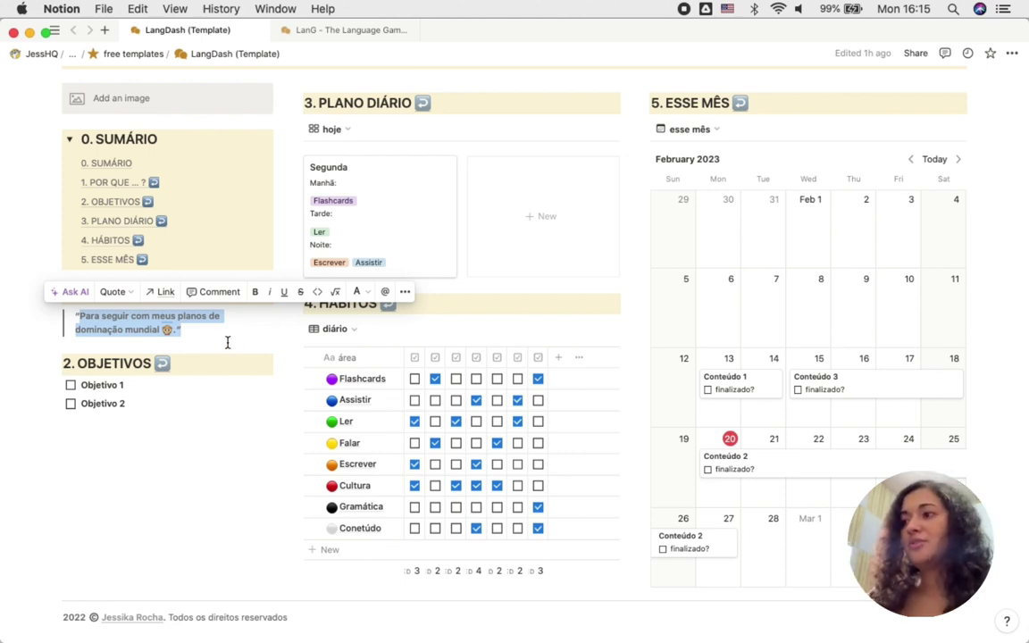
pyautogui.click(228, 342)
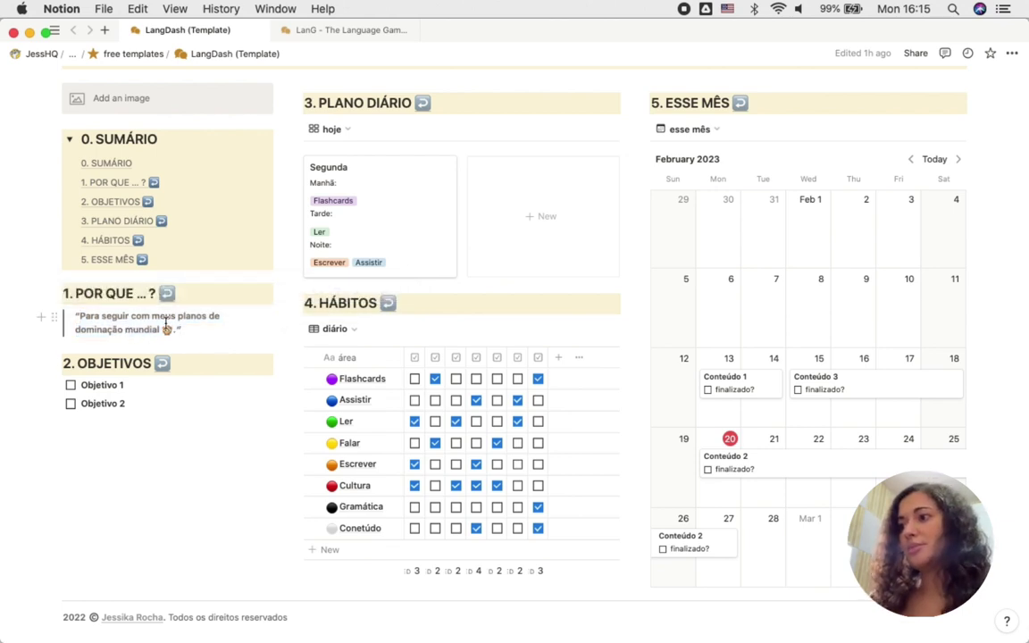
# Add an empty to-do below Objetivo 2 in the objectives list and remove it again
pyautogui.moveTo(81, 385); pyautogui.dragTo(124, 386)
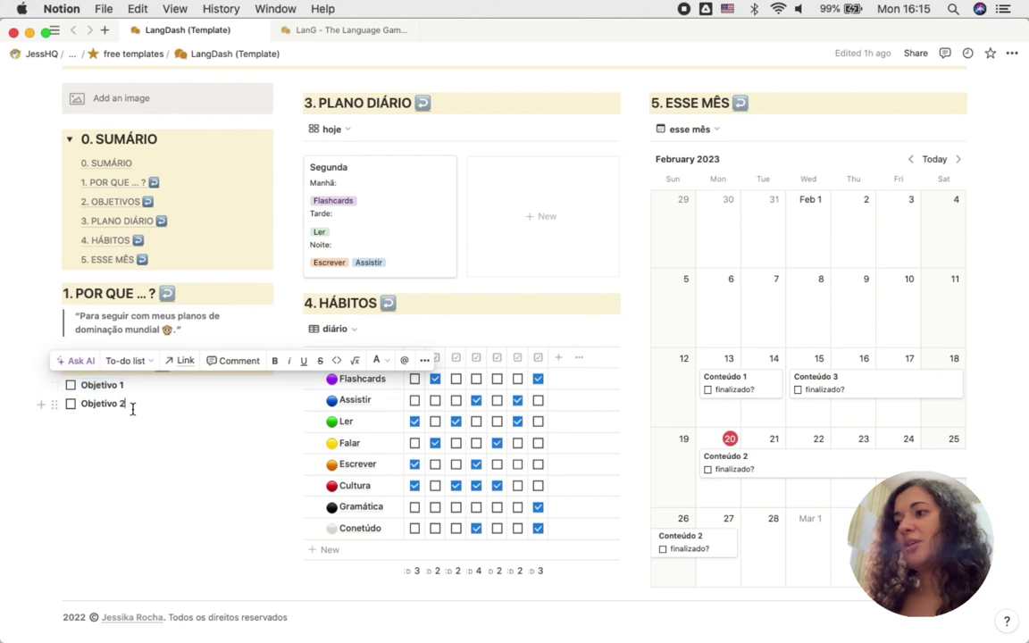
pyautogui.click(120, 403)
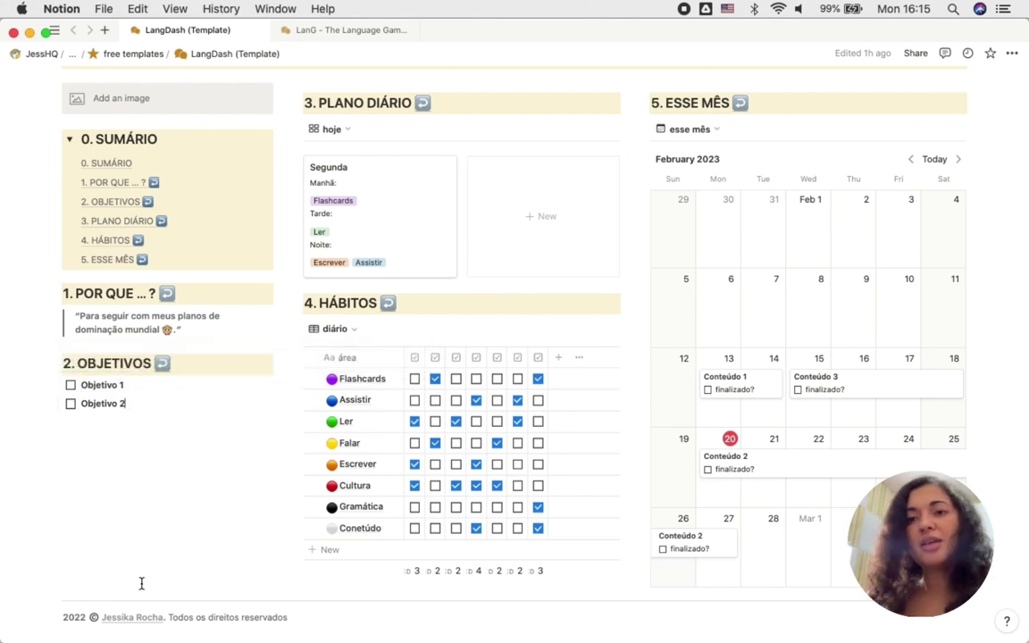
pyautogui.press('Return')
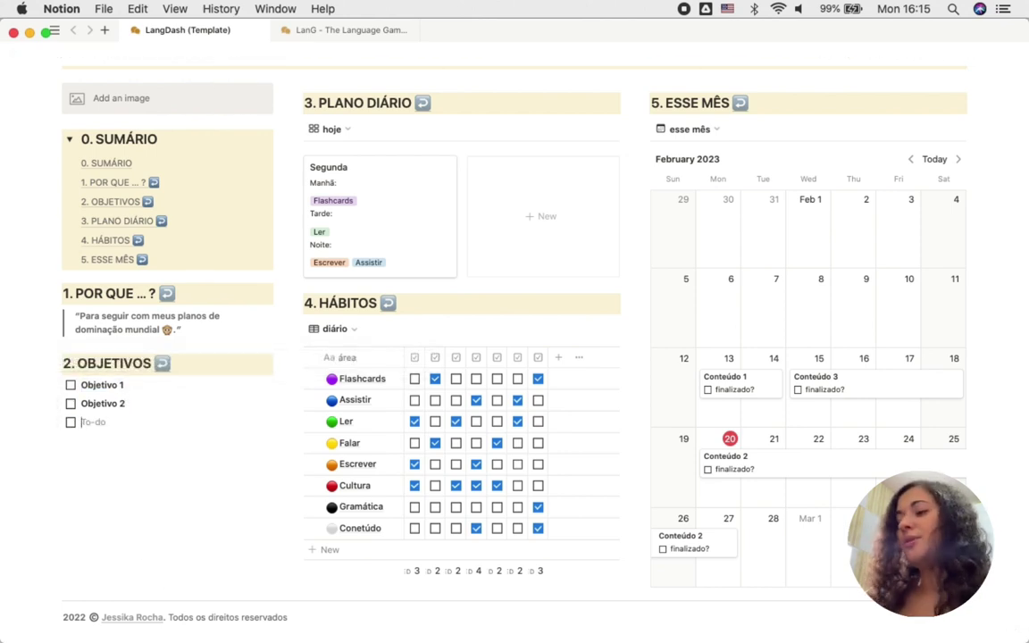
pyautogui.press('BackSpace')
pyautogui.press('BackSpace')
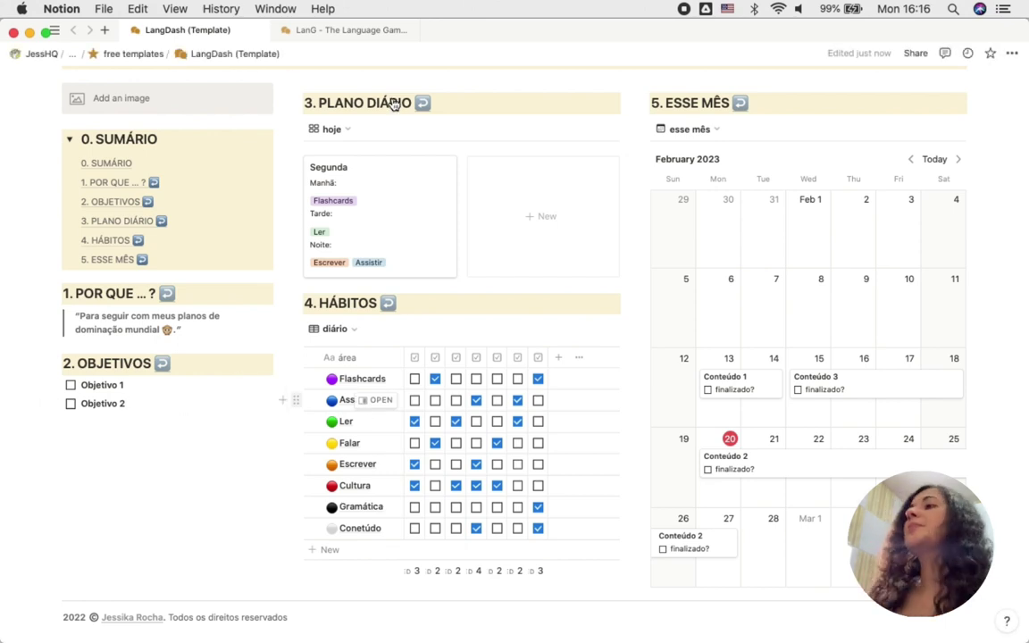
pyautogui.scroll(2, 452, 338)
pyautogui.scroll(-2, 452, 339)
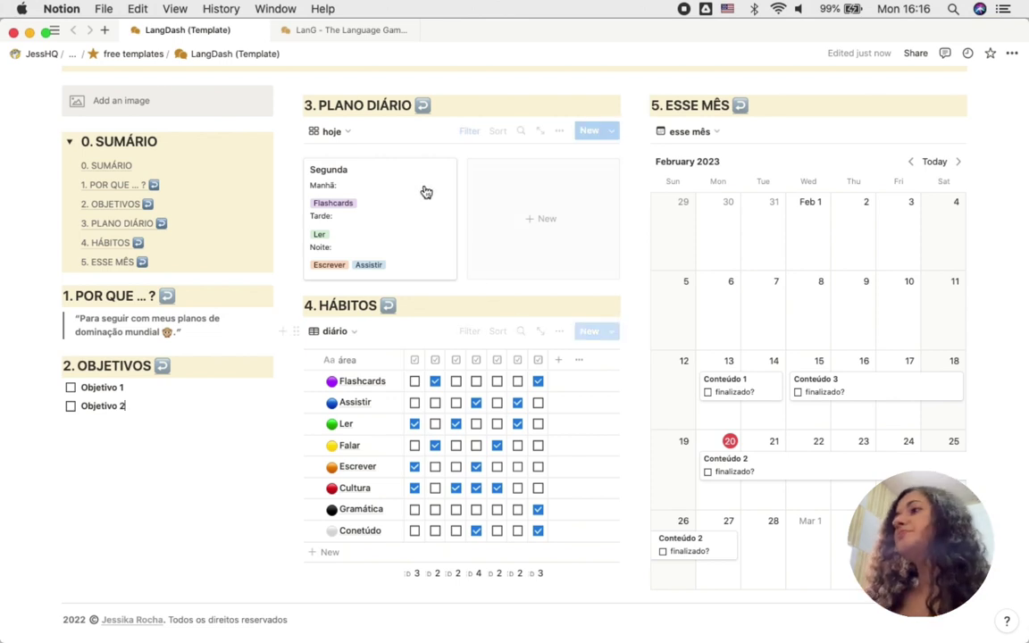
pyautogui.click(267, 412)
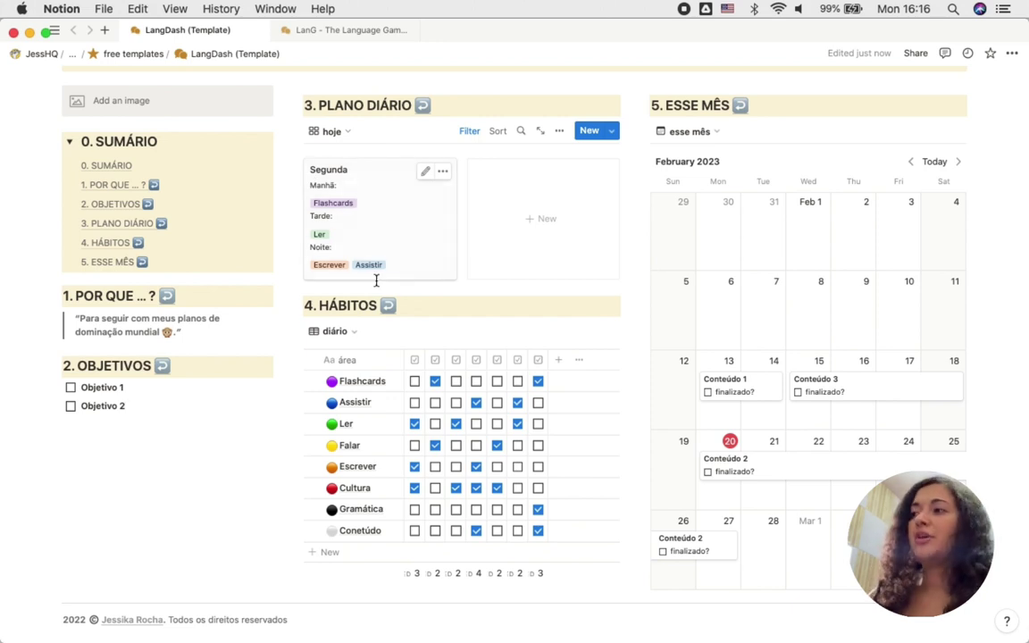
# View the daily plan's semana table, opening it as a full page, and return to the LangDash dashboard
pyautogui.click(338, 132)
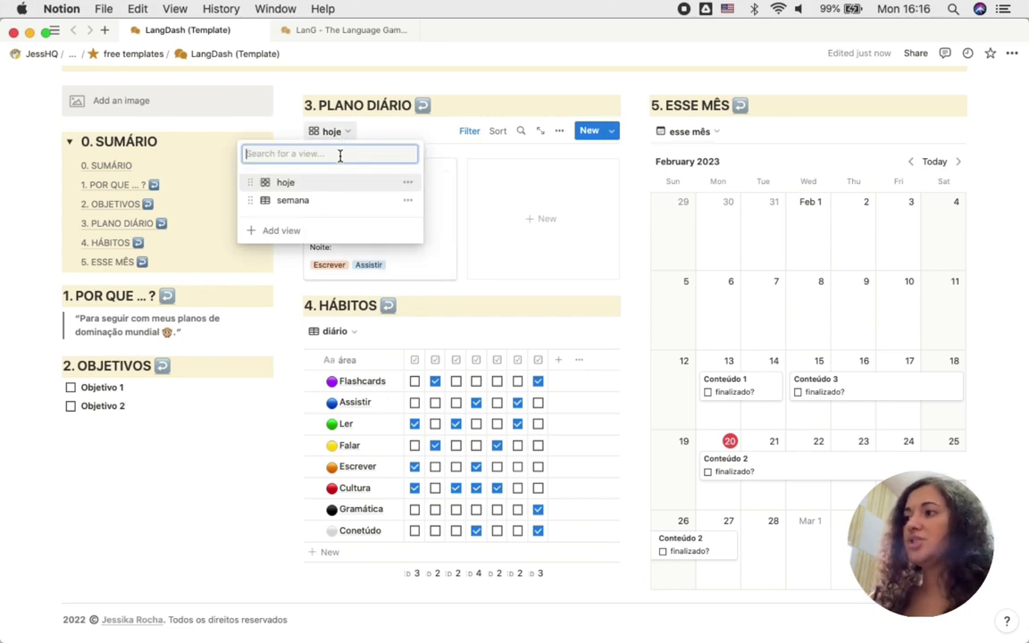
pyautogui.click(291, 200)
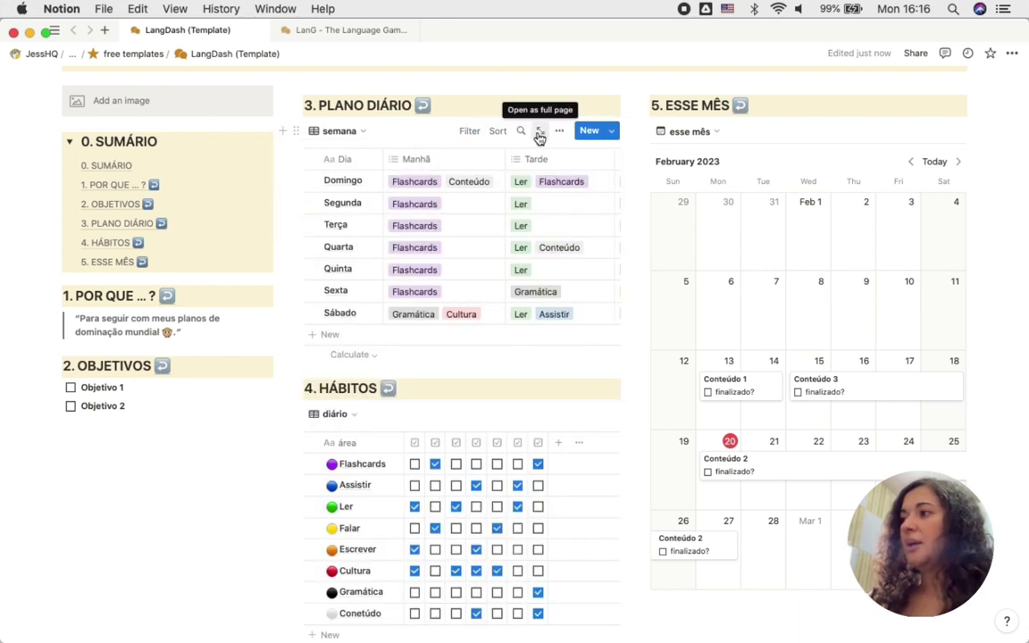
pyautogui.hscroll(5, 471, 239)
pyautogui.hscroll(-5, 471, 239)
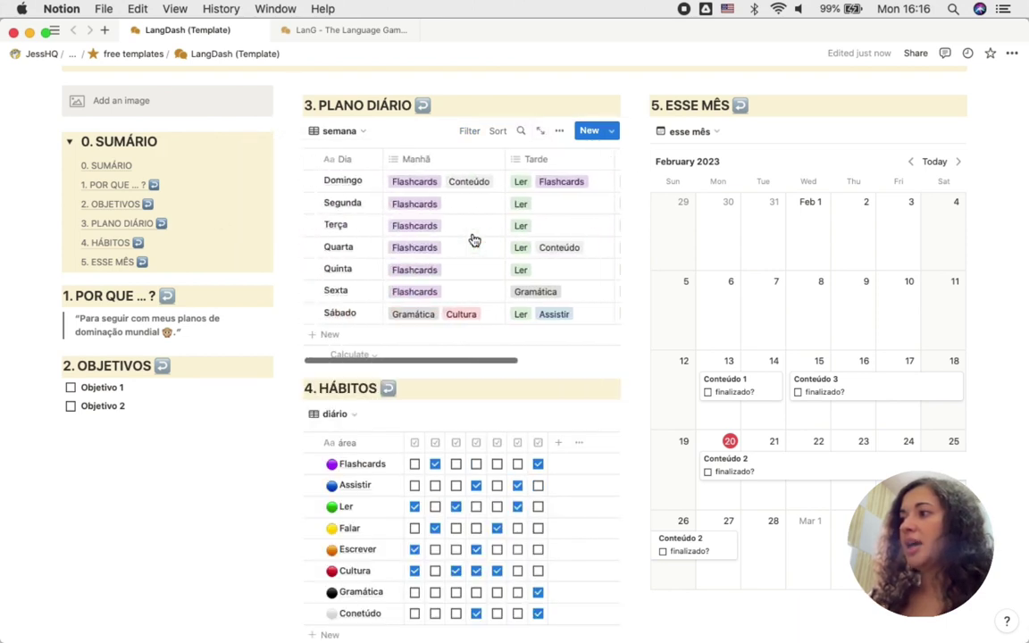
pyautogui.click(542, 133)
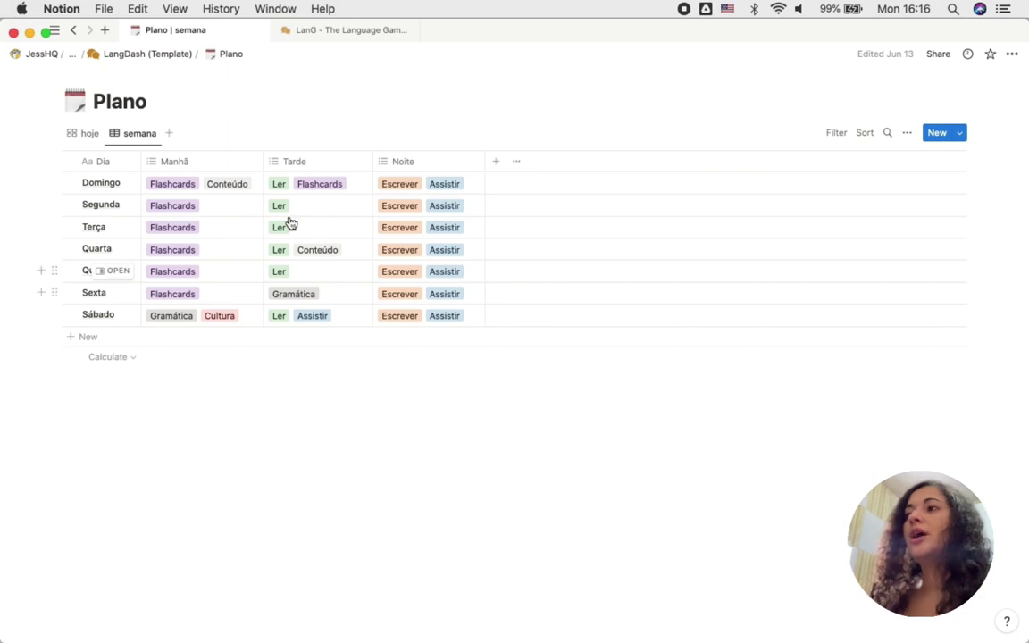
pyautogui.click(168, 59)
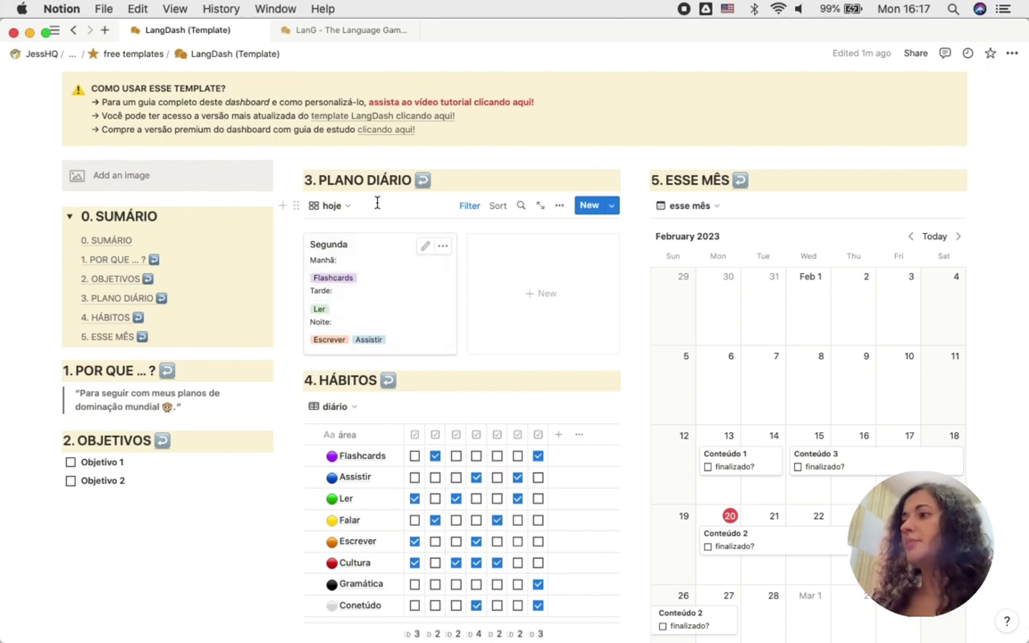
# Clear all the weekday checkboxes for every area in the HÁBITOS table and undo the clearing
pyautogui.scroll(-3, 377, 202)
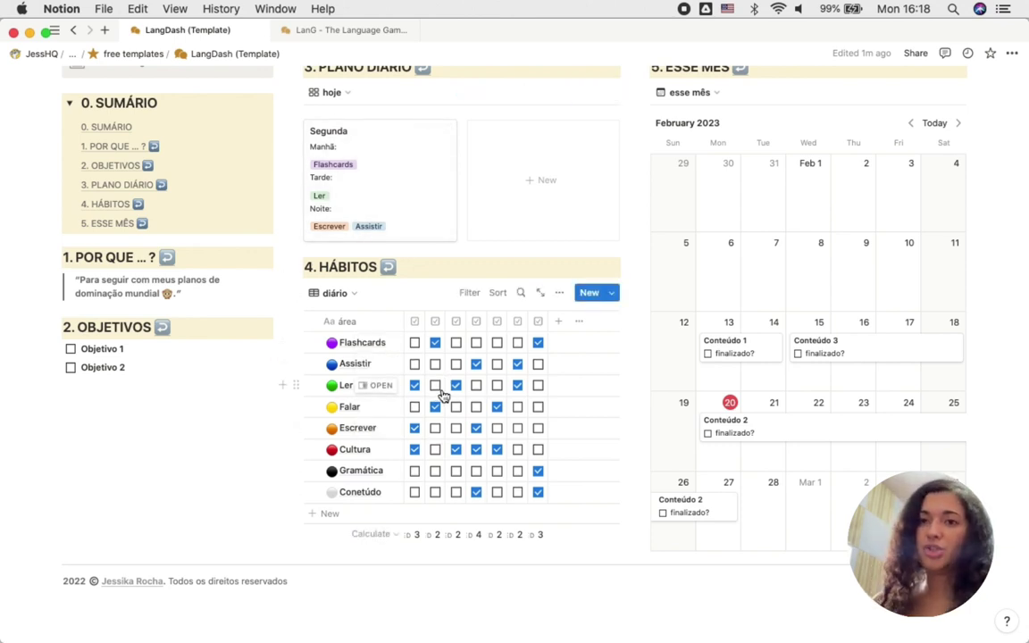
pyautogui.click(476, 428)
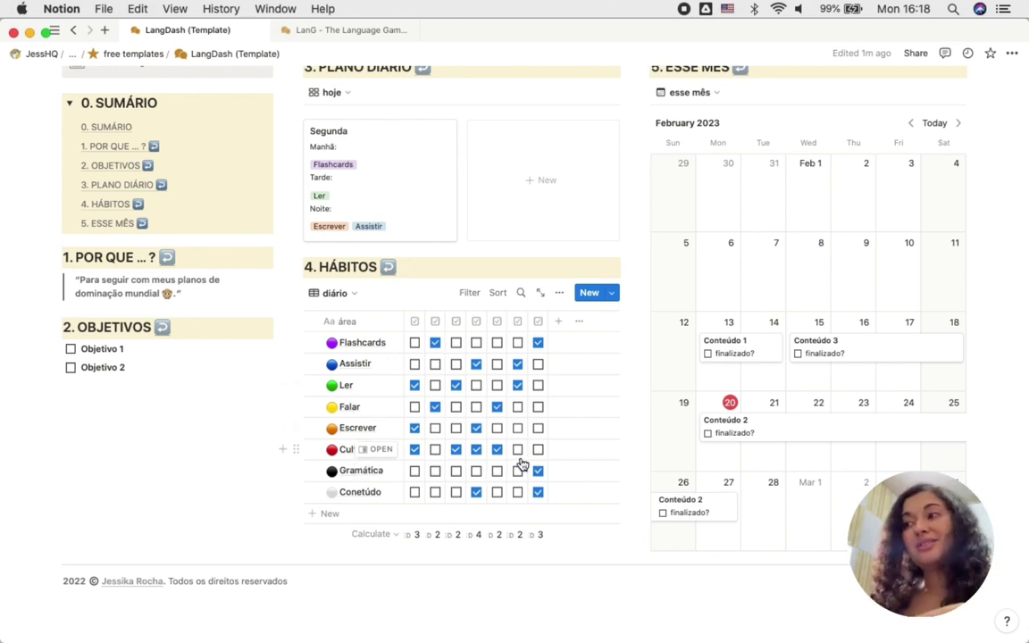
pyautogui.moveTo(280, 621)
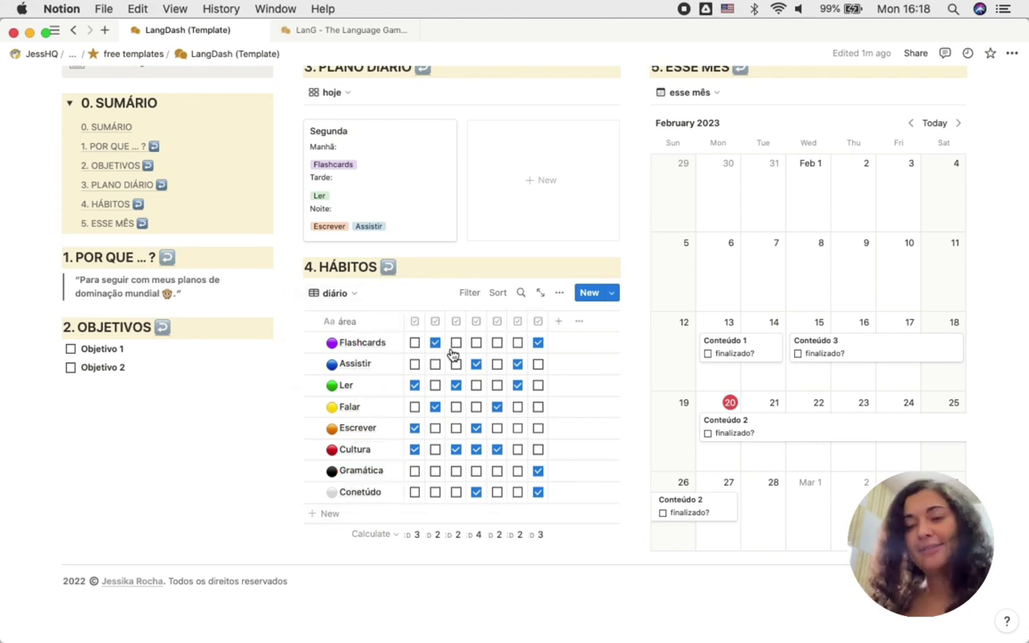
pyautogui.moveTo(415, 344); pyautogui.dragTo(542, 495)
pyautogui.press('BackSpace')
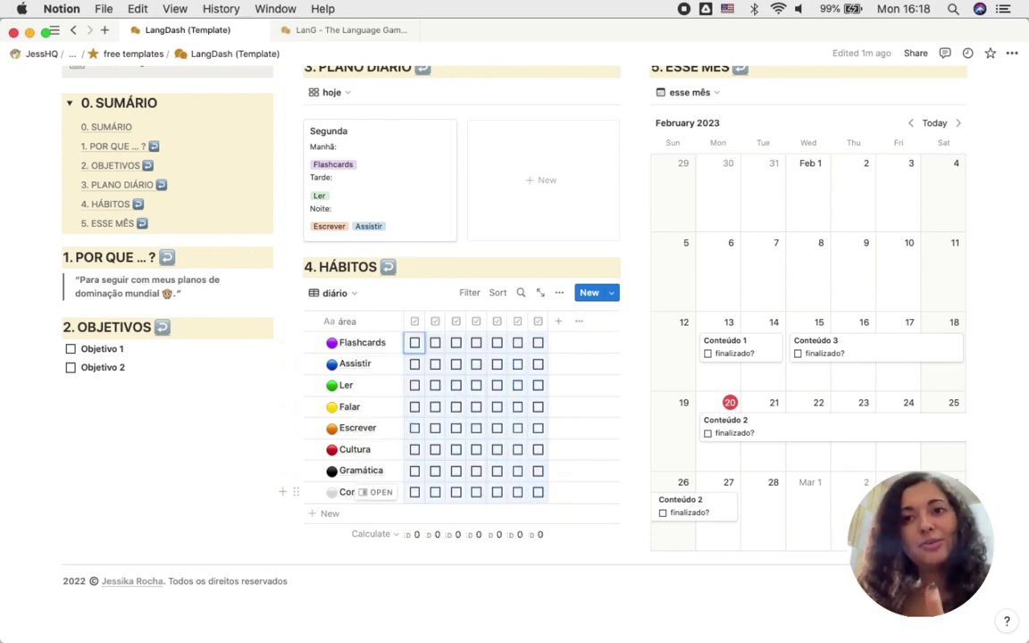
pyautogui.press('super+z')
# Check the task dates in the tarefas view of ESSE MÊS and return to the esse mês calendar view
pyautogui.scroll(1, 705, 317)
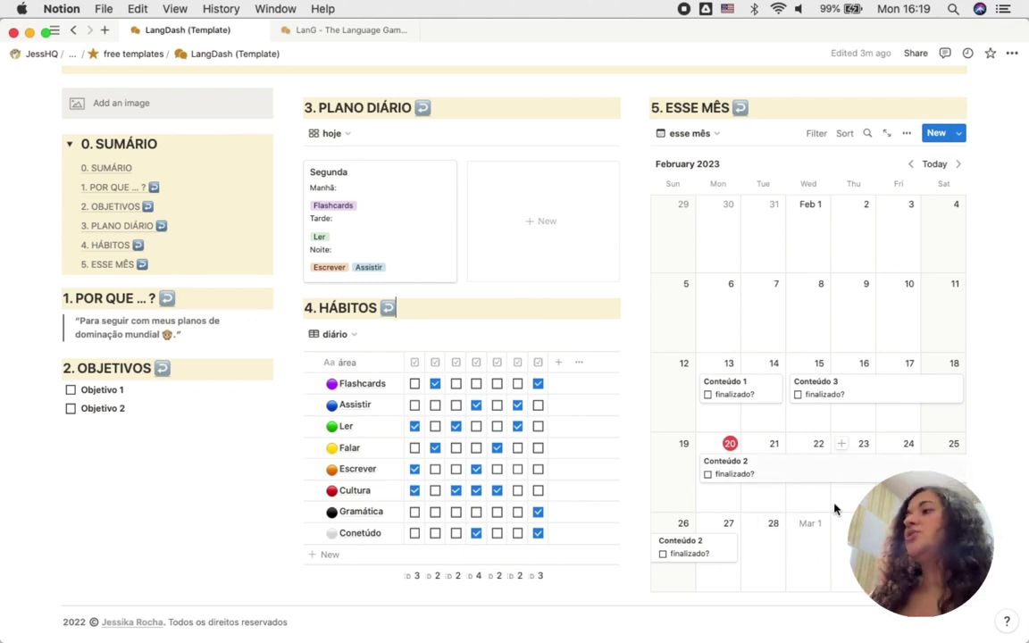
pyautogui.click(719, 138)
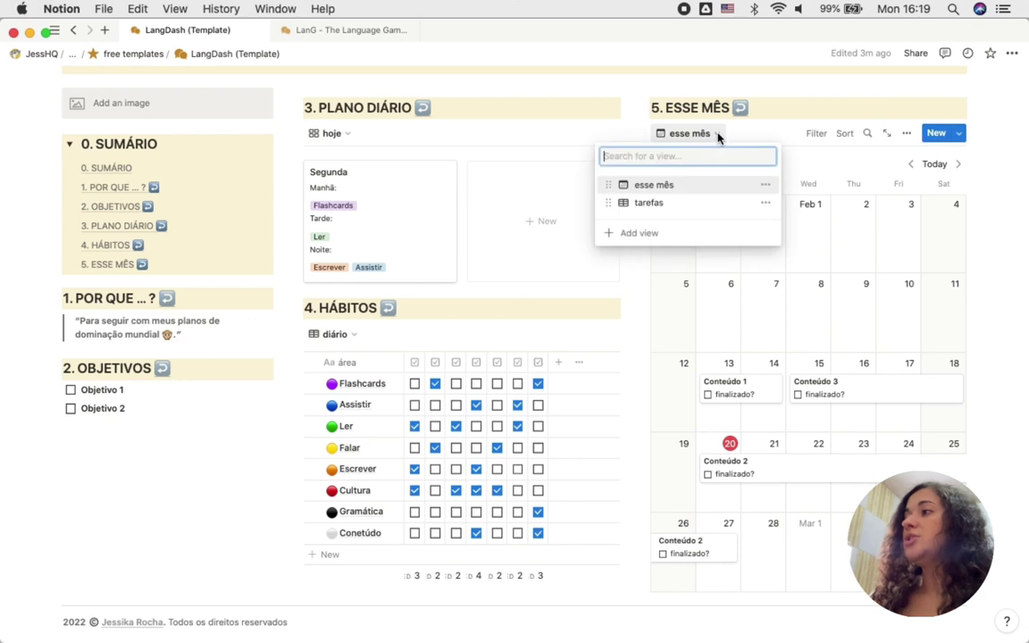
pyautogui.click(645, 207)
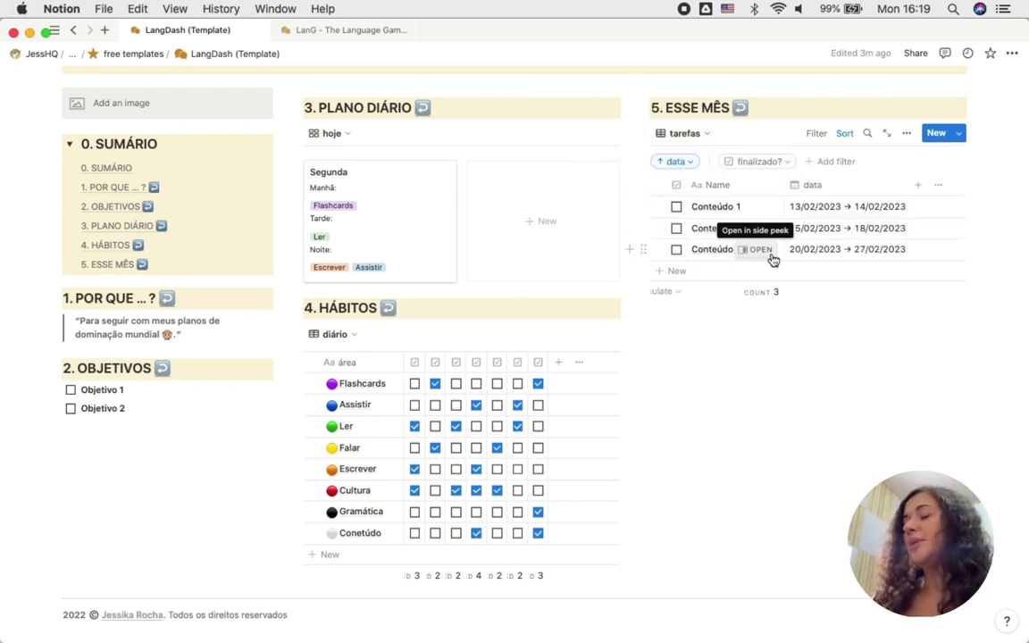
pyautogui.click(816, 213)
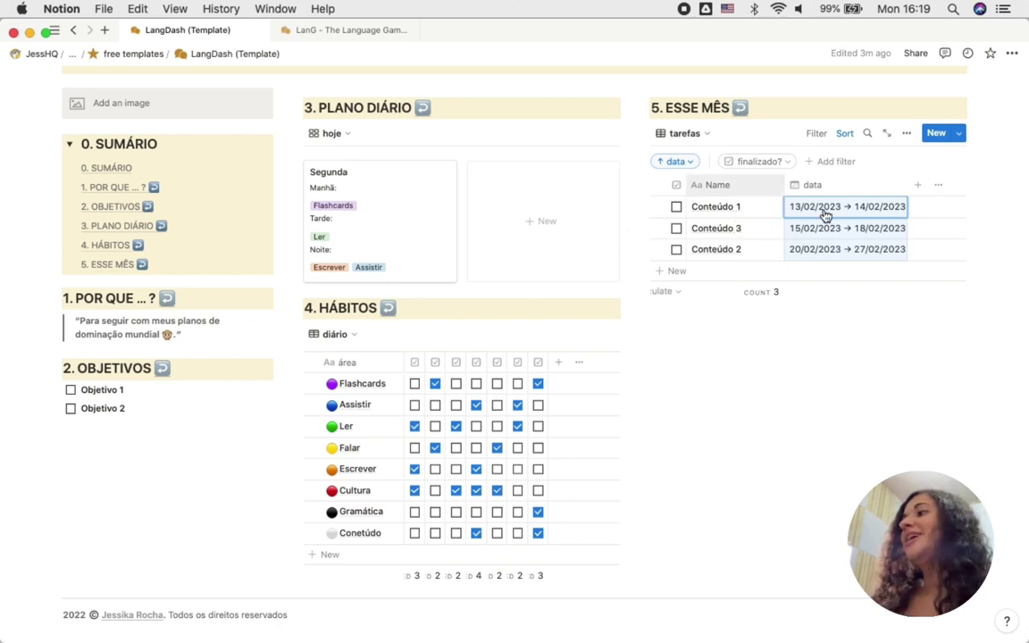
pyautogui.click(690, 134)
pyautogui.click(660, 187)
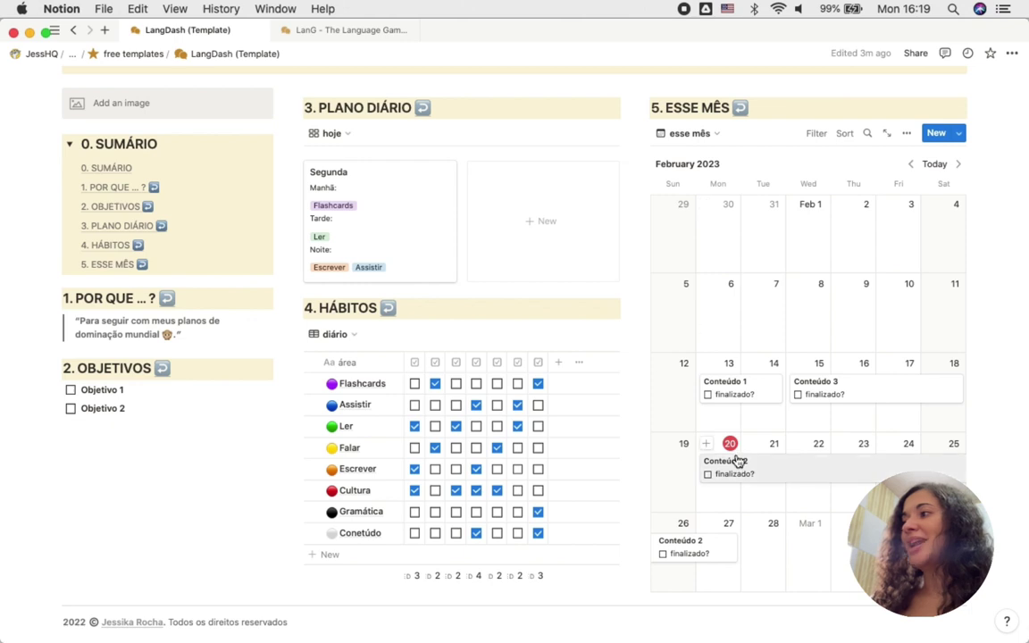
# Browse the ESSE MÊS calendar through the following months and back to January 2023, and return to the current month
pyautogui.click(959, 166)
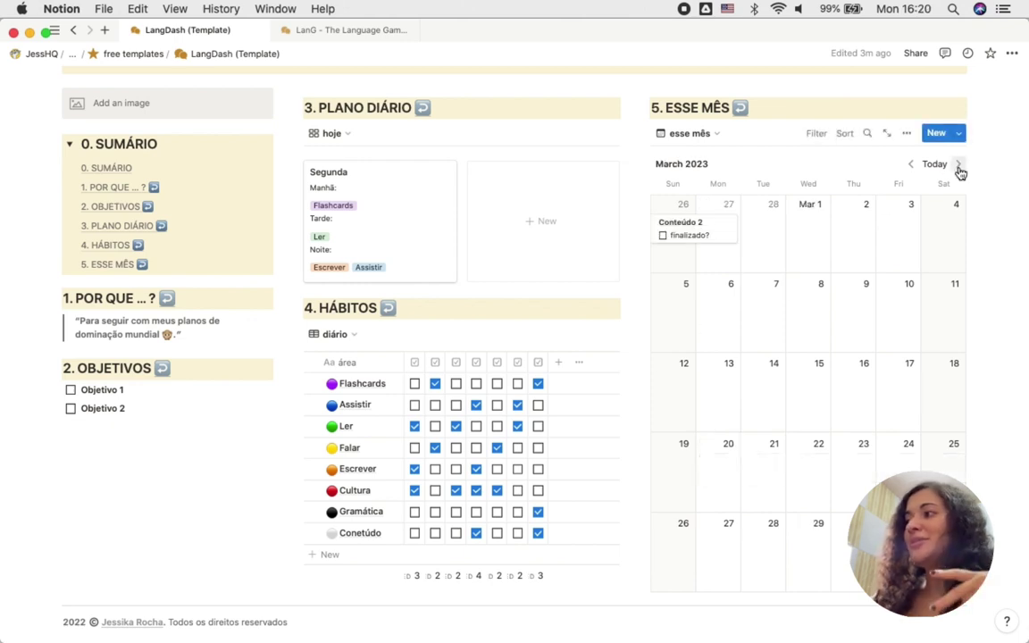
pyautogui.click(959, 166)
pyautogui.click(959, 166)
pyautogui.click(913, 165)
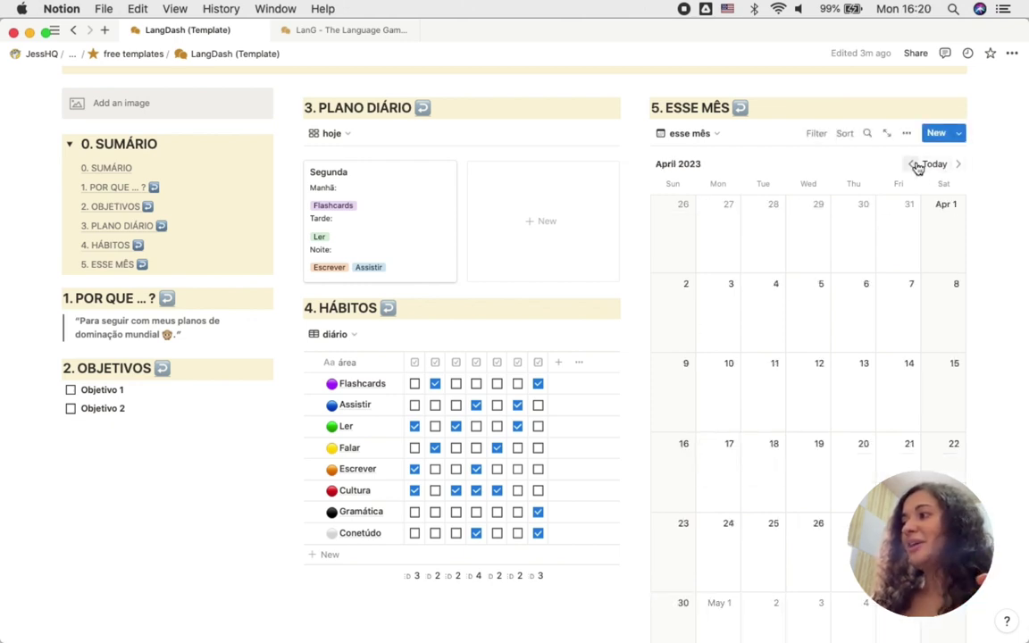
pyautogui.click(912, 164)
pyautogui.click(912, 165)
pyautogui.click(912, 164)
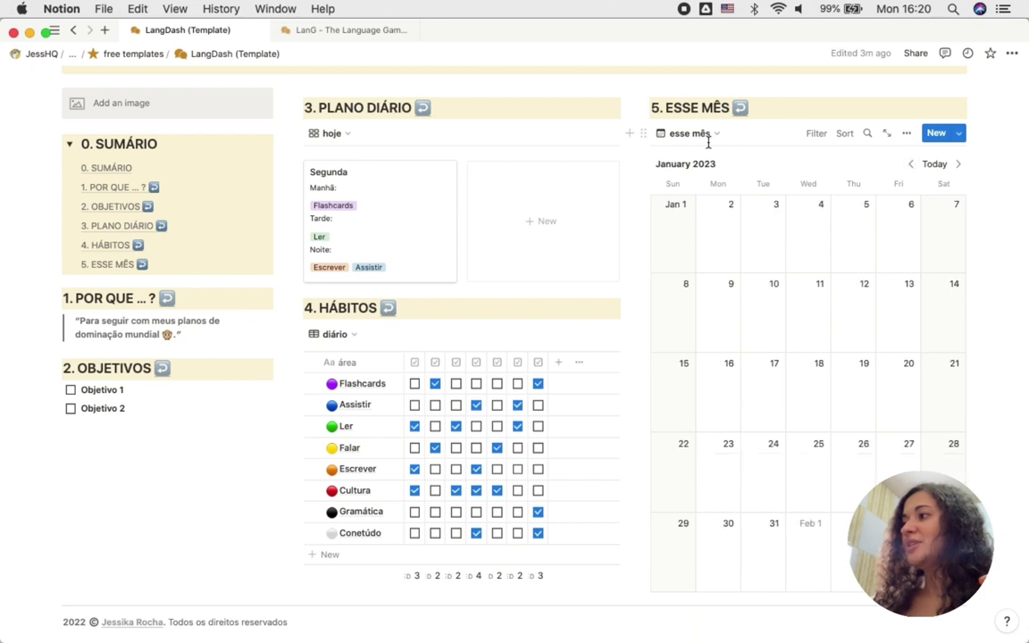
pyautogui.click(934, 164)
# Switch the ESSE MÊS section to the tarefas view and select the date cells of its three tasks
pyautogui.click(692, 134)
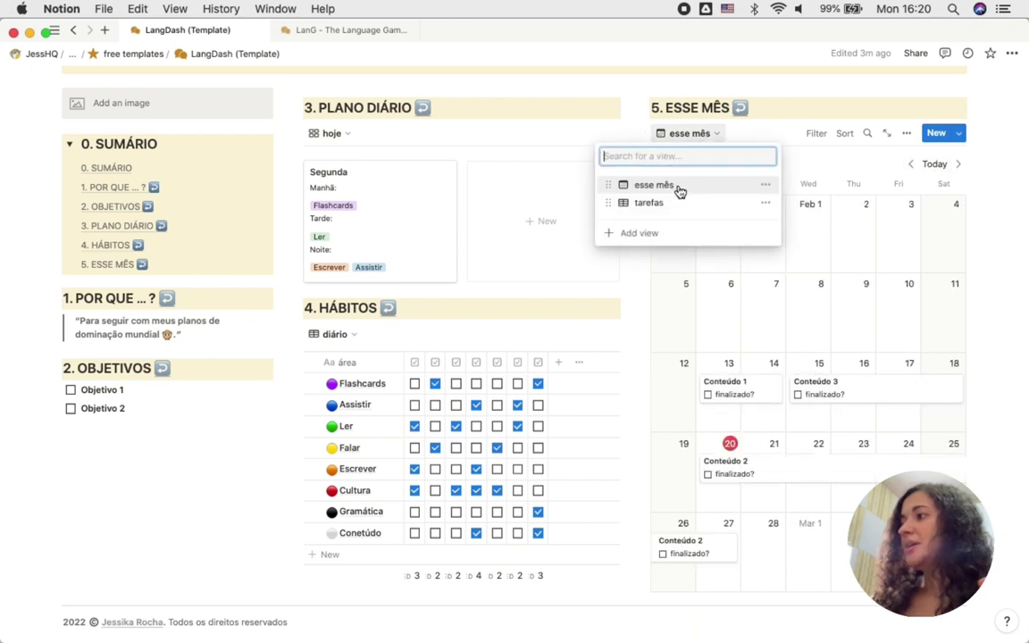
pyautogui.click(673, 206)
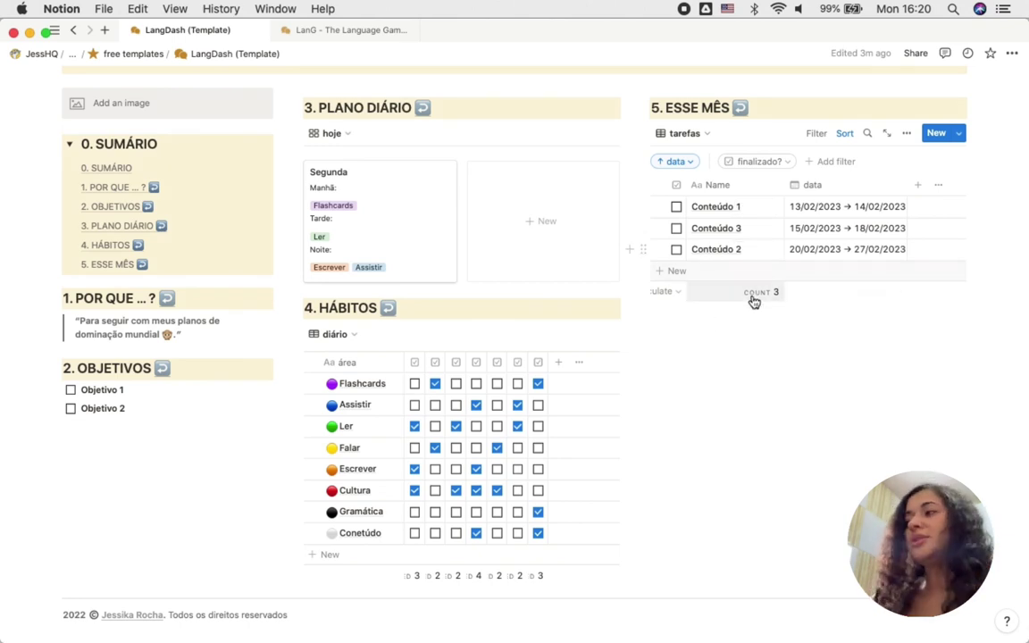
pyautogui.moveTo(808, 209); pyautogui.dragTo(820, 250)
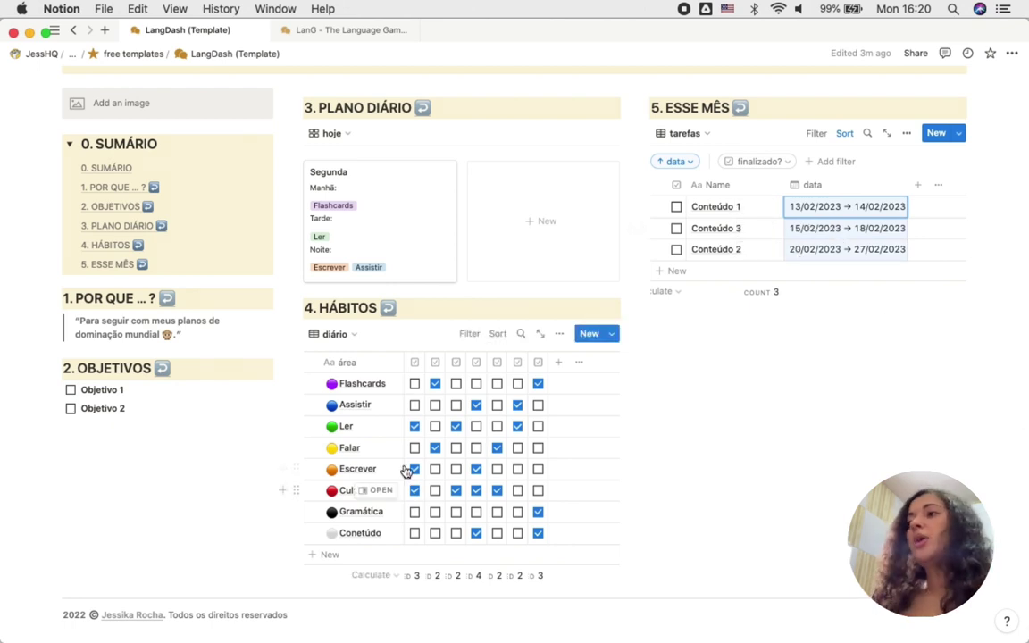
pyautogui.scroll(3, 340, 380)
pyautogui.scroll(-1, 335, 380)
pyautogui.scroll(-1, 335, 380)
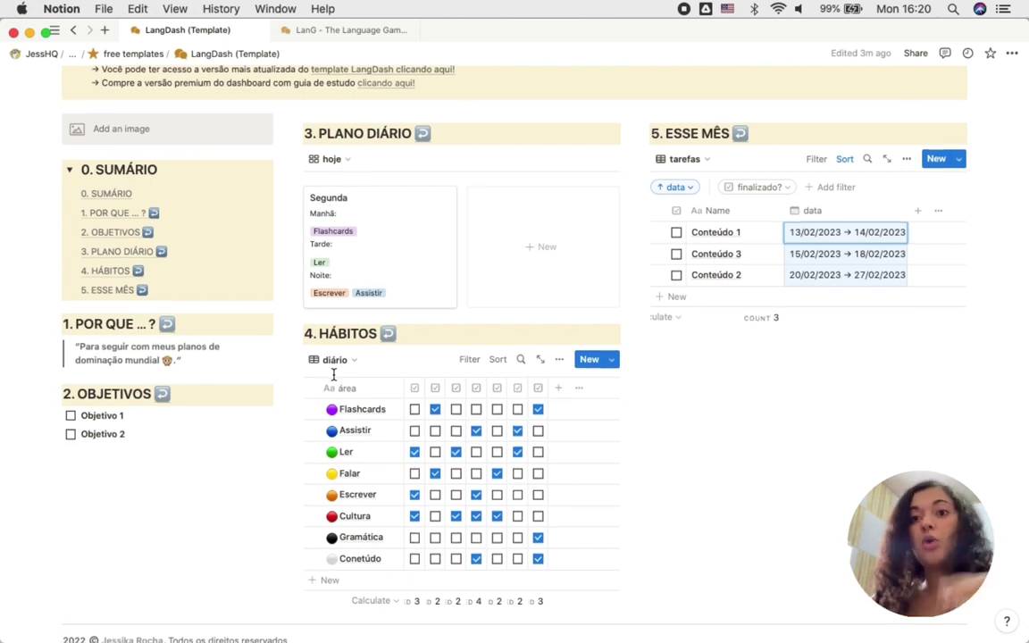
pyautogui.scroll(-1, 333, 375)
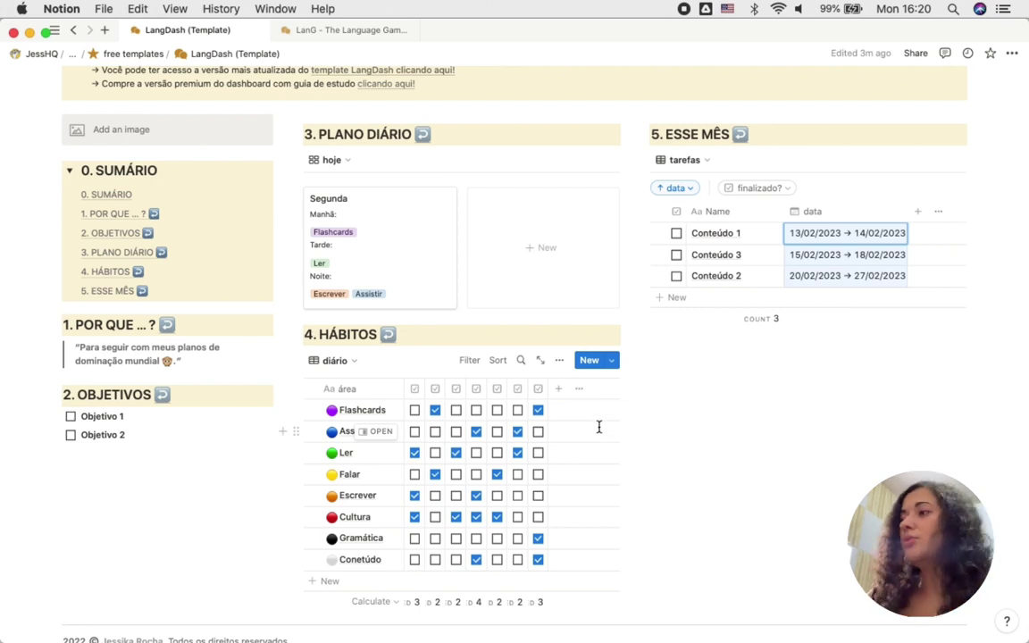
pyautogui.scroll(-1, 552, 451)
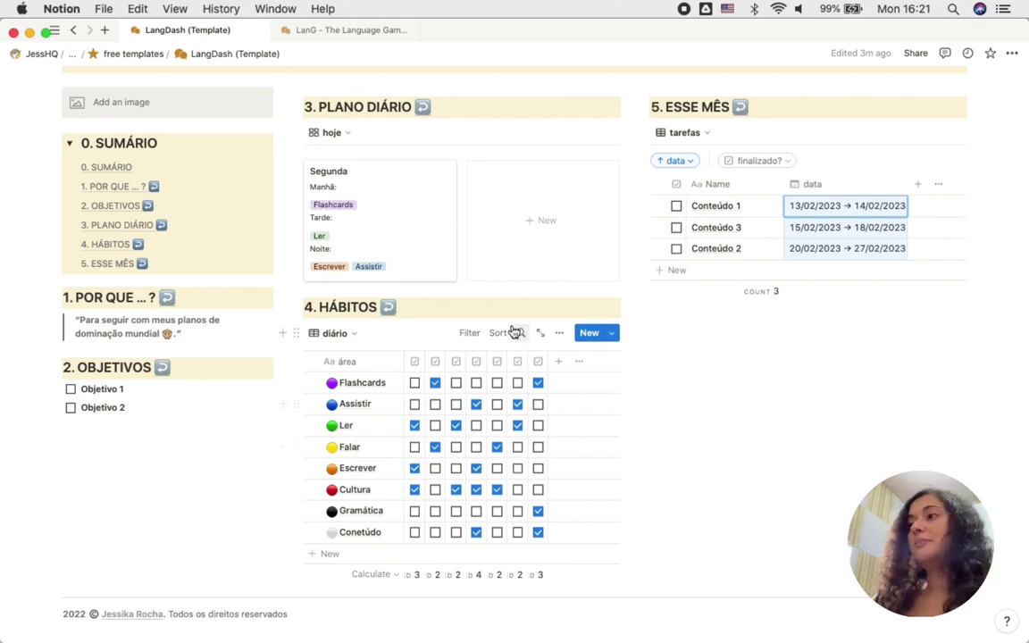
# Switch to the LanG - The Language Game template page and expand the Levels list below the journey map
pyautogui.click(349, 31)
pyautogui.scroll(-3, 462, 246)
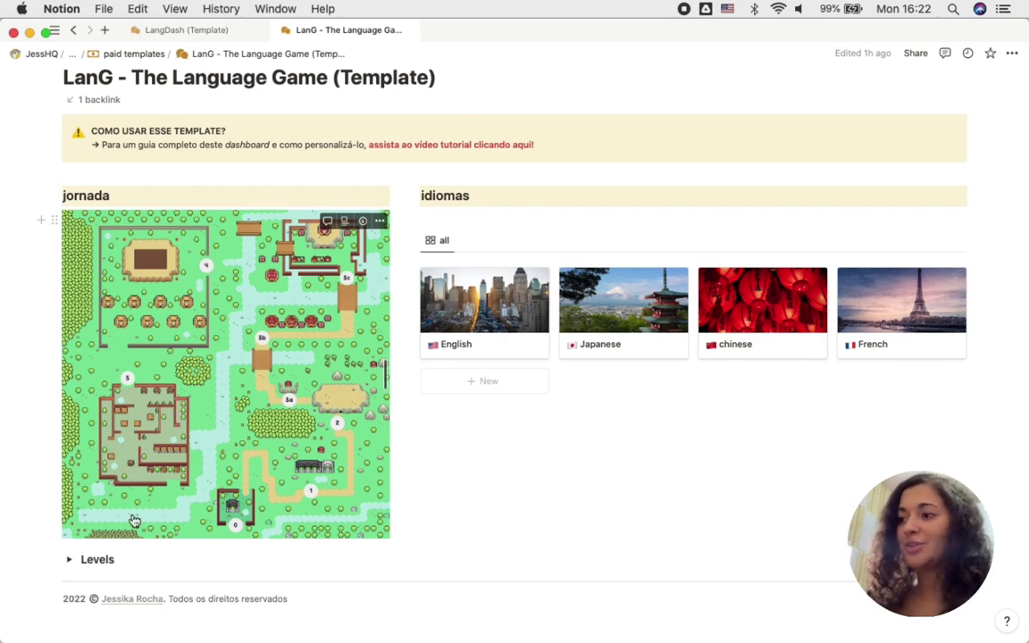
pyautogui.click(69, 561)
pyautogui.scroll(-5, 69, 563)
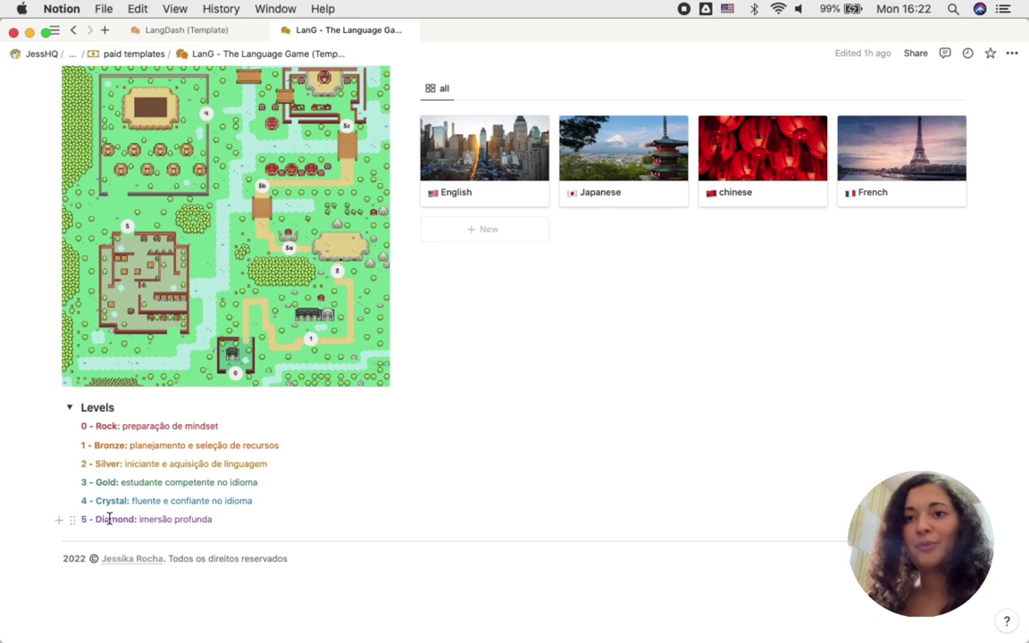
# Collapse the Levels list and check which templates are offered for new entries in the idiomas gallery
pyautogui.click(70, 408)
pyautogui.click(959, 187)
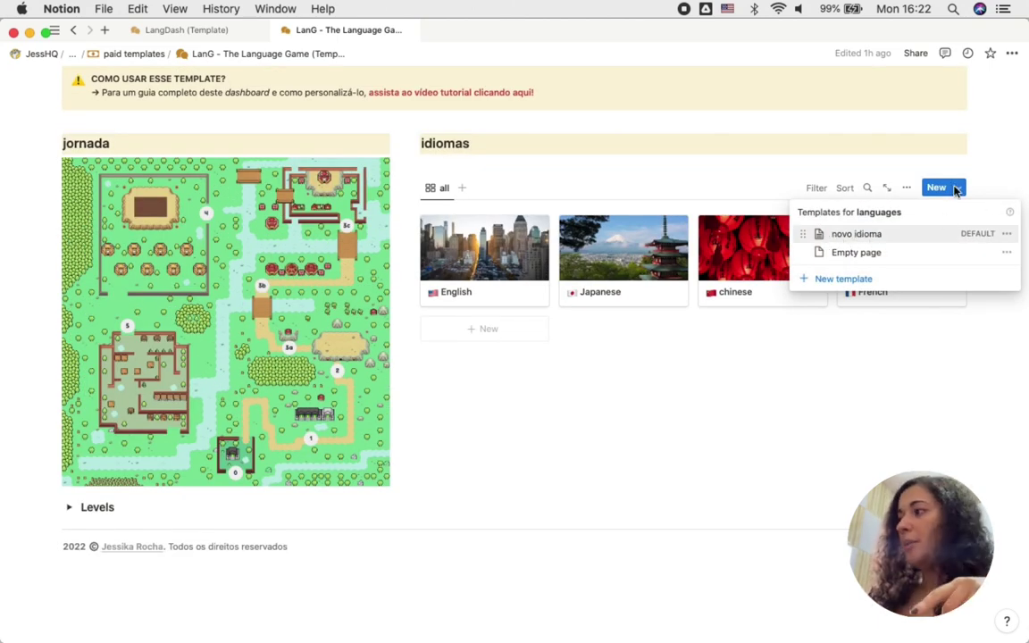
pyautogui.click(915, 163)
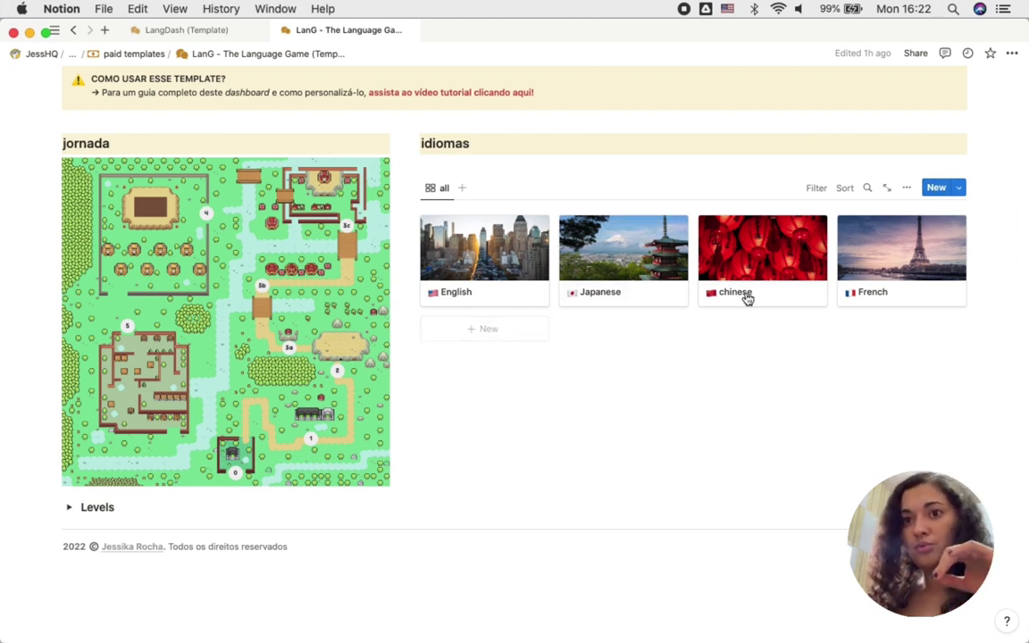
pyautogui.click(960, 189)
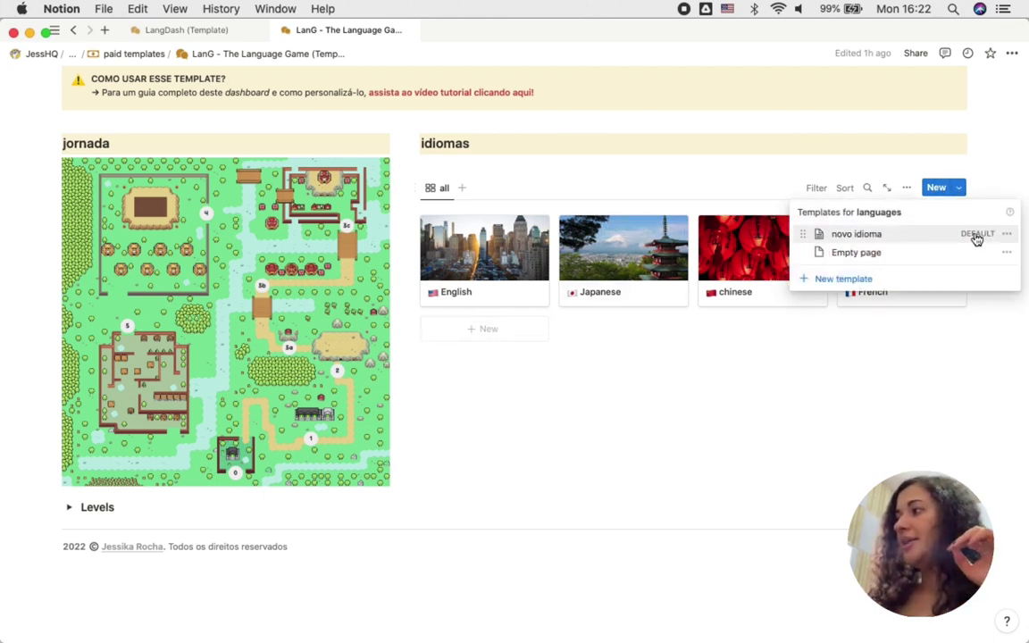
pyautogui.click(750, 463)
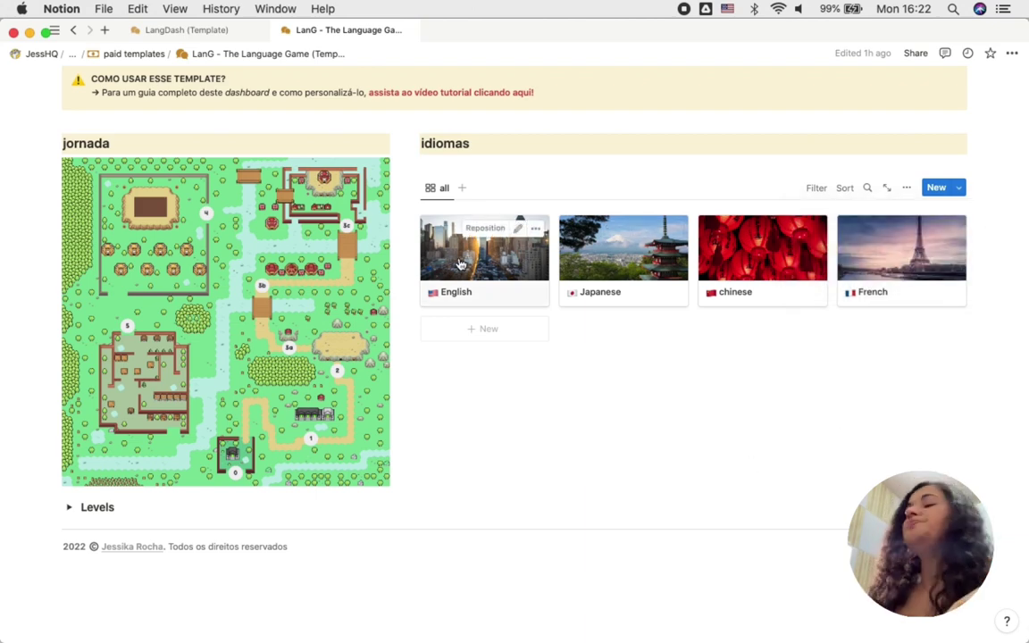
# Open the chinese page from the idiomas gallery and check the section links in its Conteúdo list
pyautogui.click(735, 295)
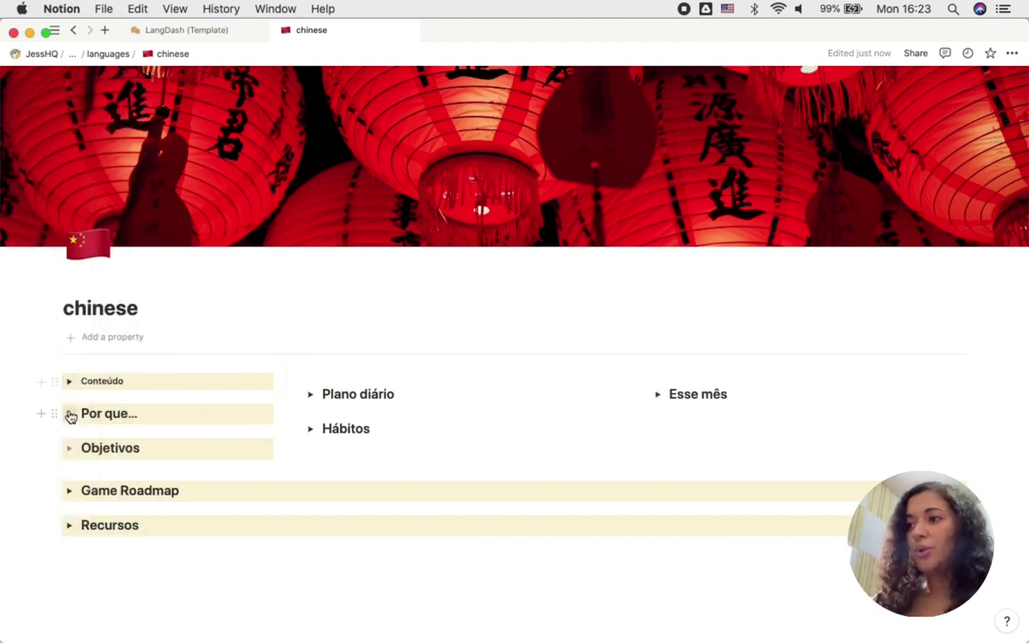
pyautogui.click(69, 382)
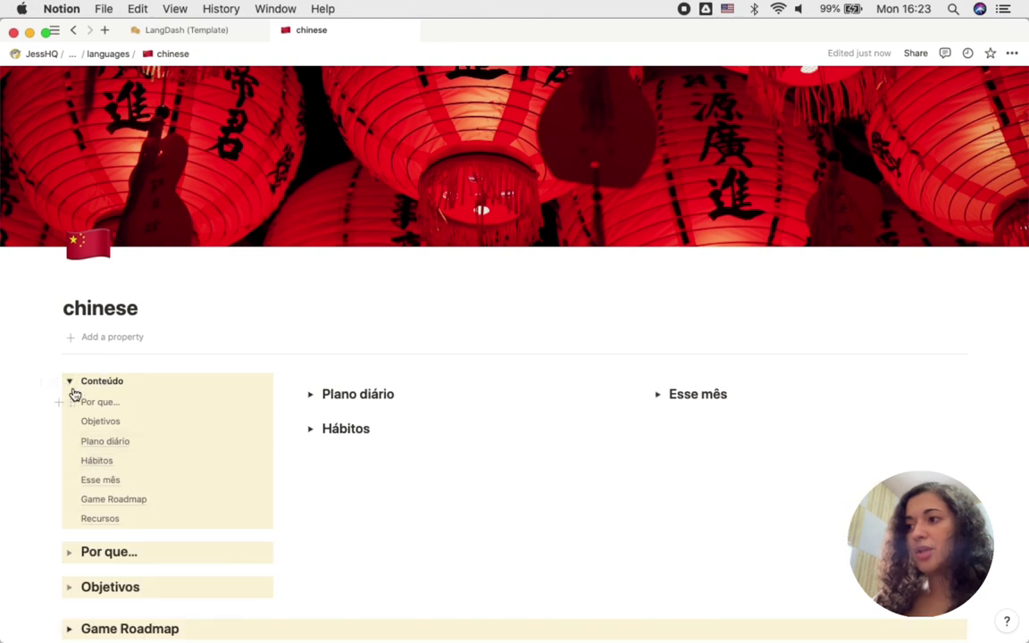
pyautogui.click(70, 383)
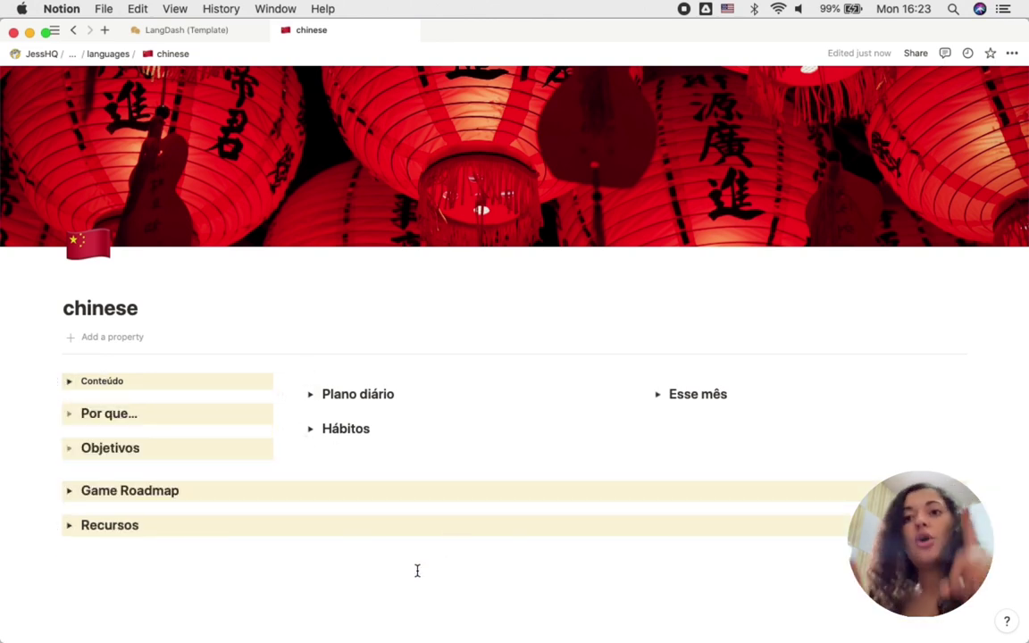
# Expand the Plano diário, Hábitos and Esse mês sections of the chinese page
pyautogui.click(310, 394)
pyautogui.click(310, 396)
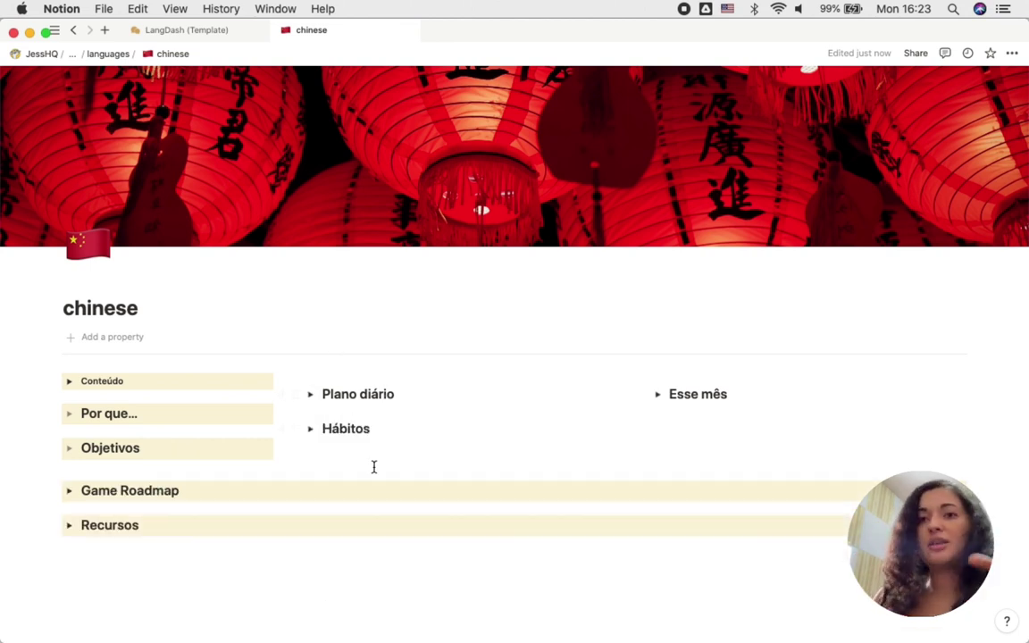
pyautogui.click(310, 396)
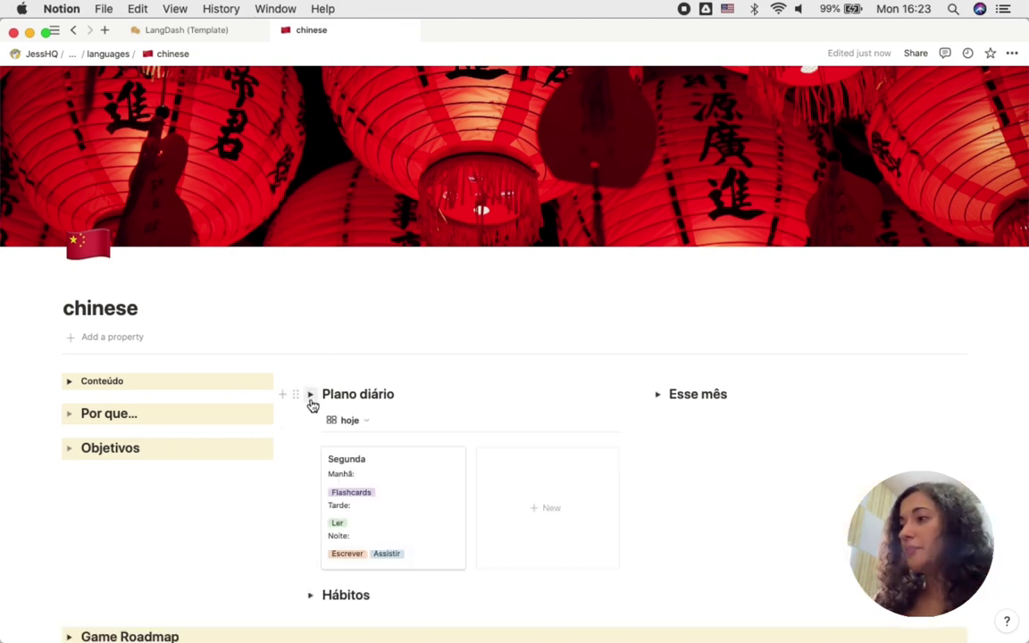
pyautogui.click(311, 596)
pyautogui.click(657, 395)
# Expand the Por que..., Objetivos and Conteúdo sections of the chinese page
pyautogui.scroll(-4, 243, 469)
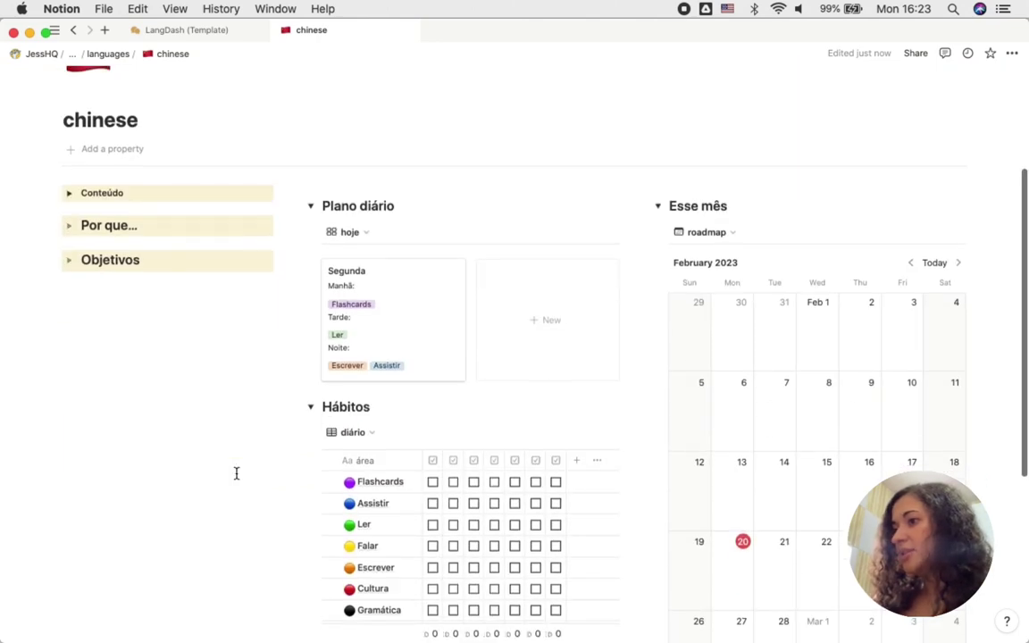
pyautogui.click(69, 226)
pyautogui.click(68, 284)
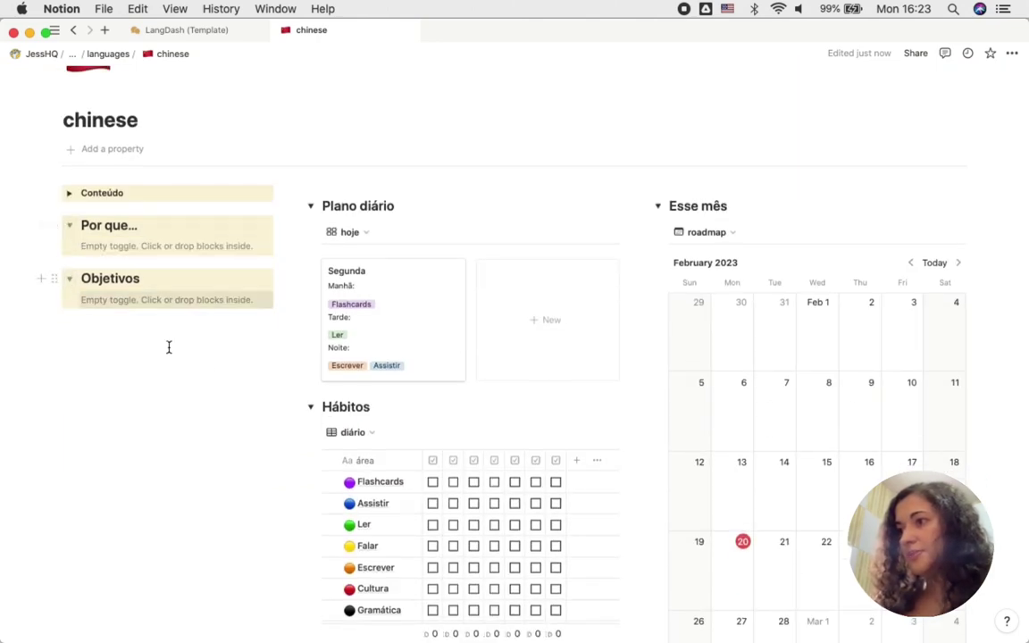
pyautogui.click(69, 194)
# Expand the Recursos section below Game Roadmap to show its resource cards
pyautogui.scroll(-7, 197, 389)
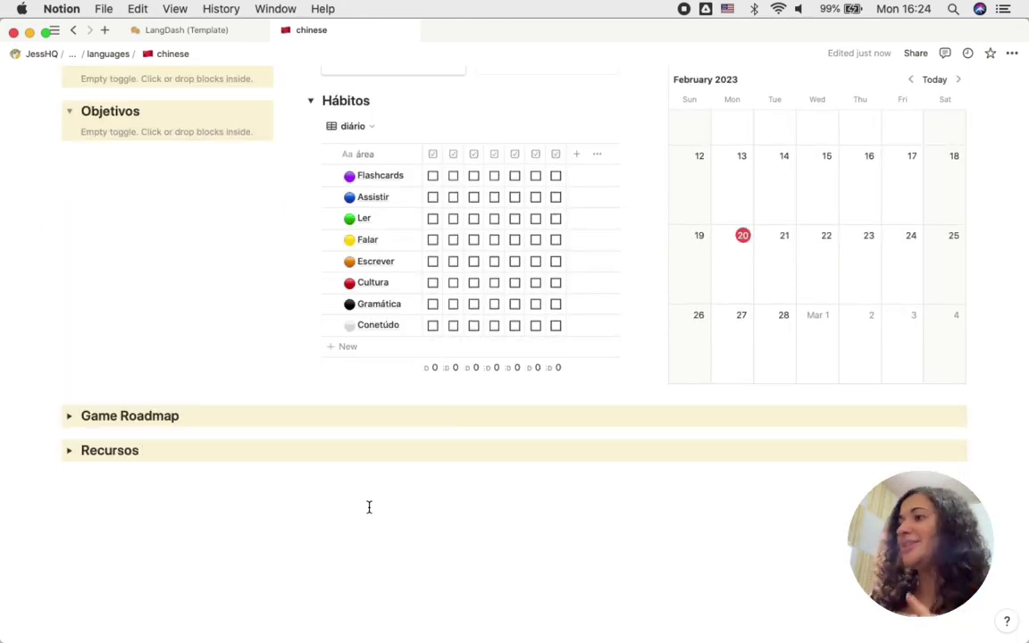
pyautogui.scroll(7, 369, 508)
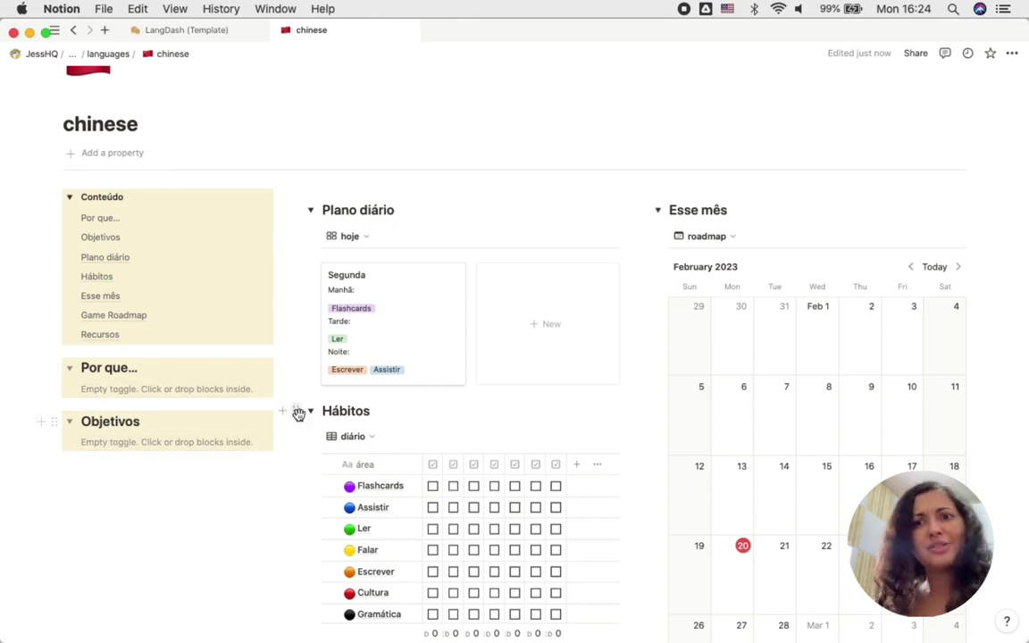
pyautogui.scroll(-5, 298, 413)
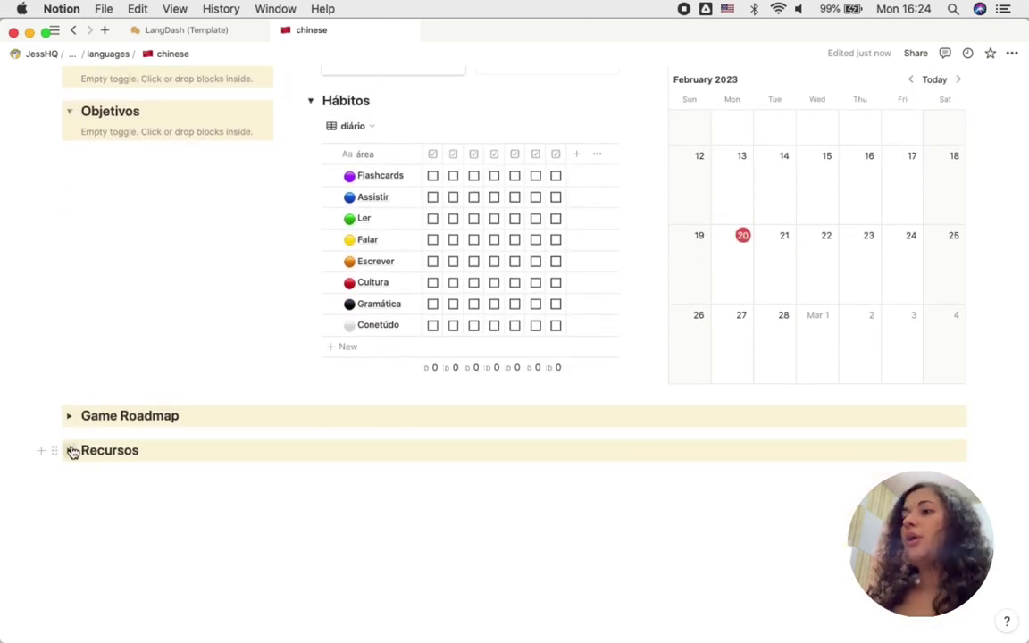
pyautogui.click(73, 451)
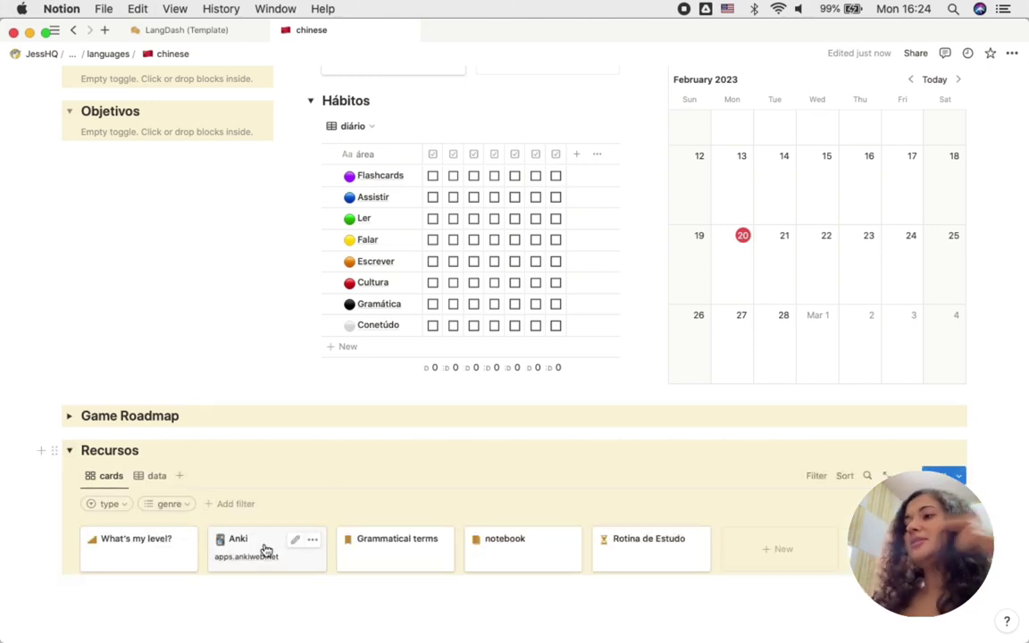
# Check which views are available for the Esse mês calendar, keeping the roadmap view
pyautogui.scroll(6, 361, 459)
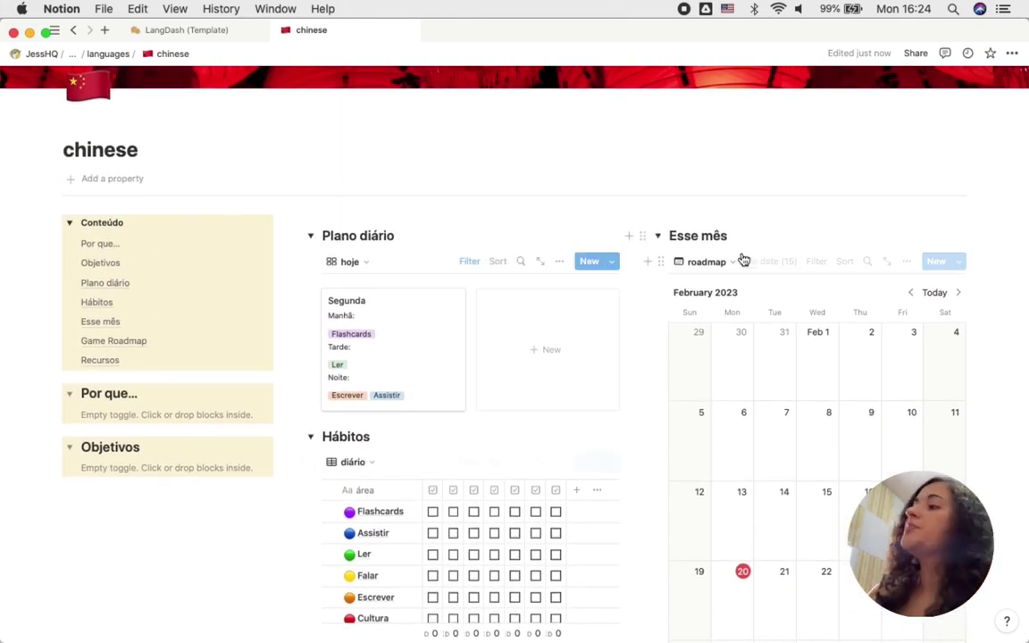
pyautogui.click(720, 263)
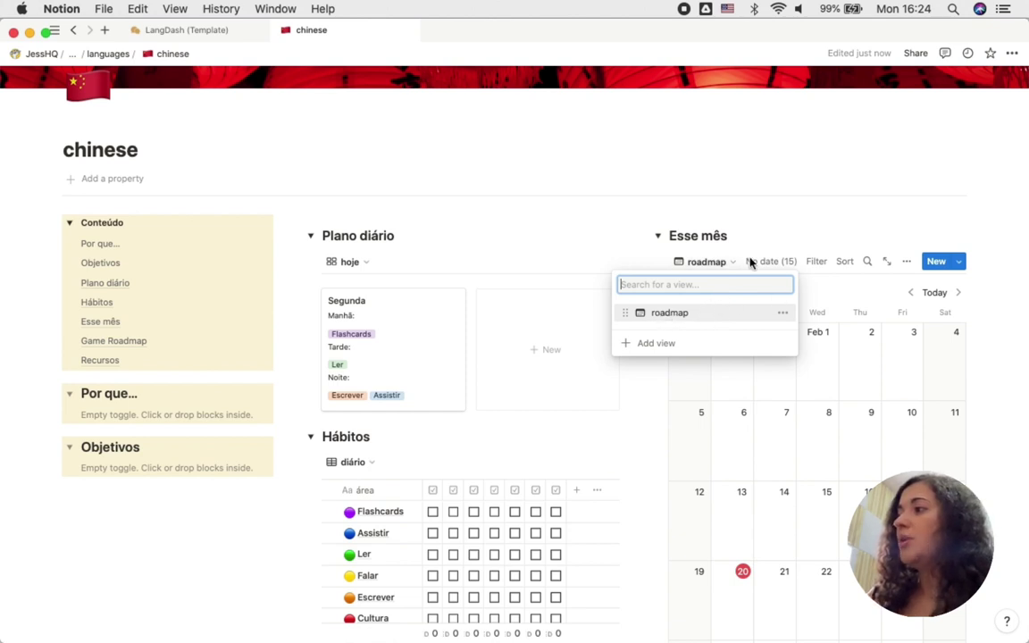
pyautogui.click(683, 435)
pyautogui.scroll(-3, 147, 575)
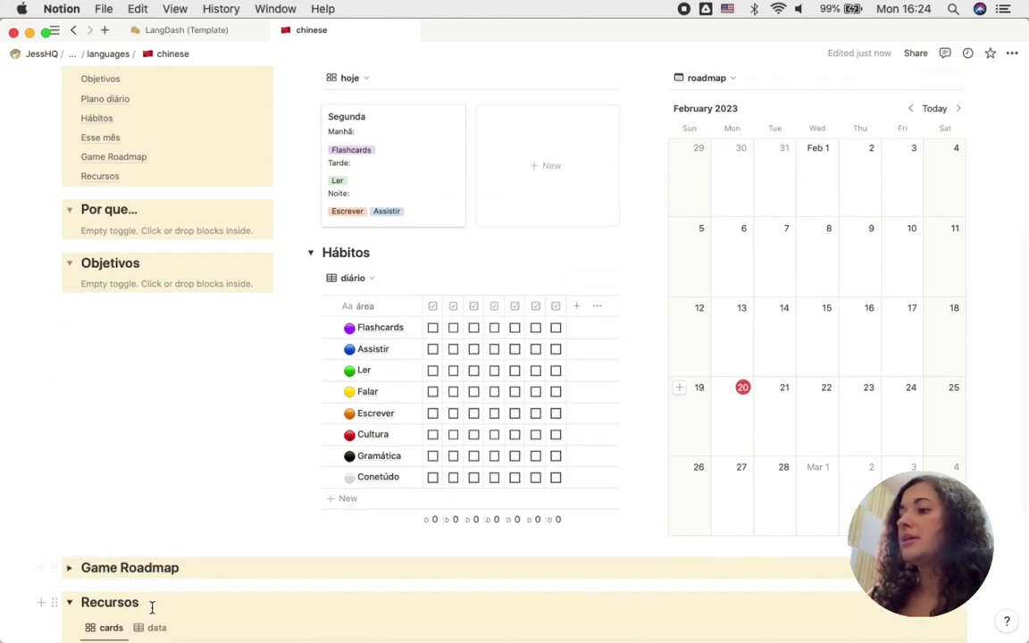
pyautogui.scroll(-2, 134, 563)
pyautogui.scroll(-1, 149, 595)
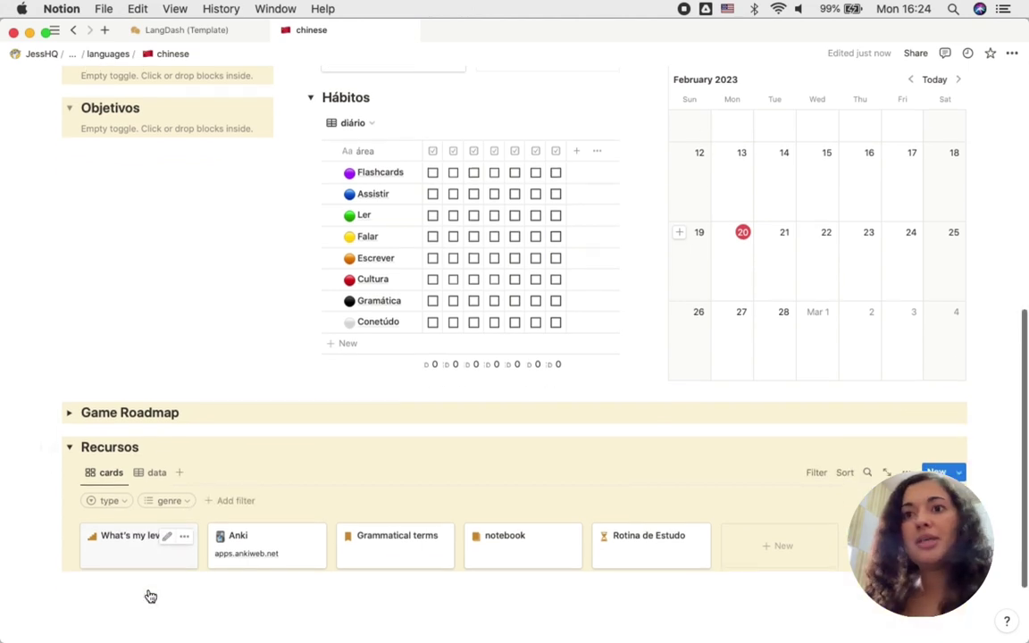
pyautogui.scroll(3, 223, 536)
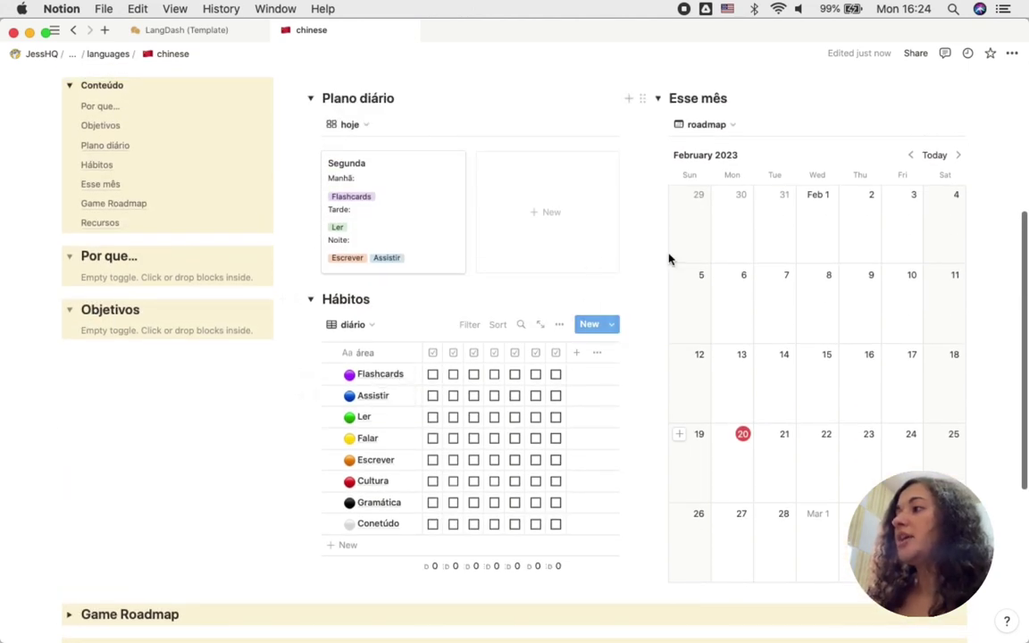
pyautogui.click(709, 126)
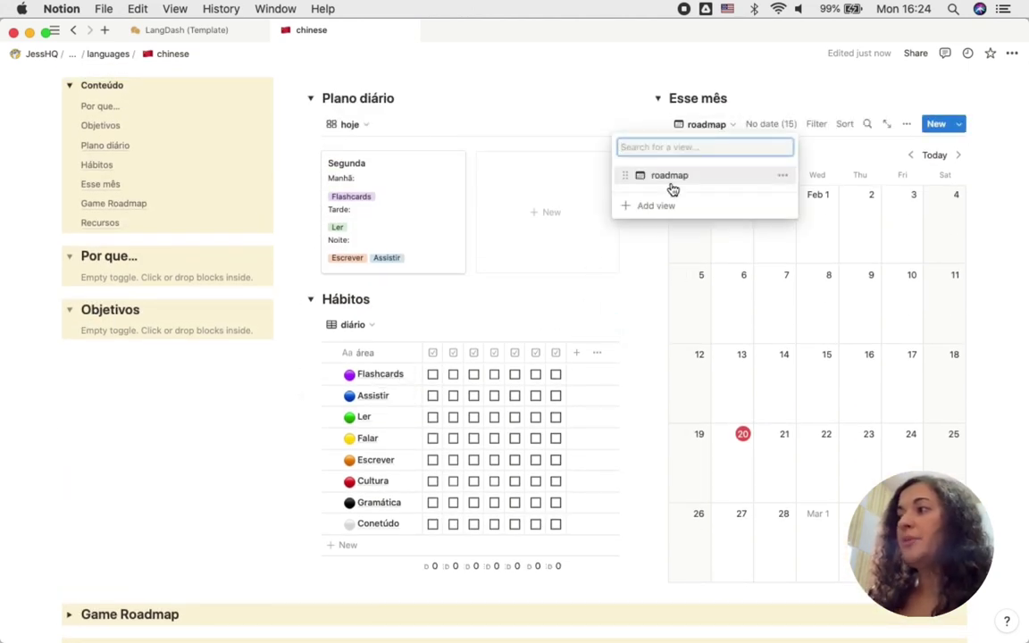
pyautogui.click(713, 129)
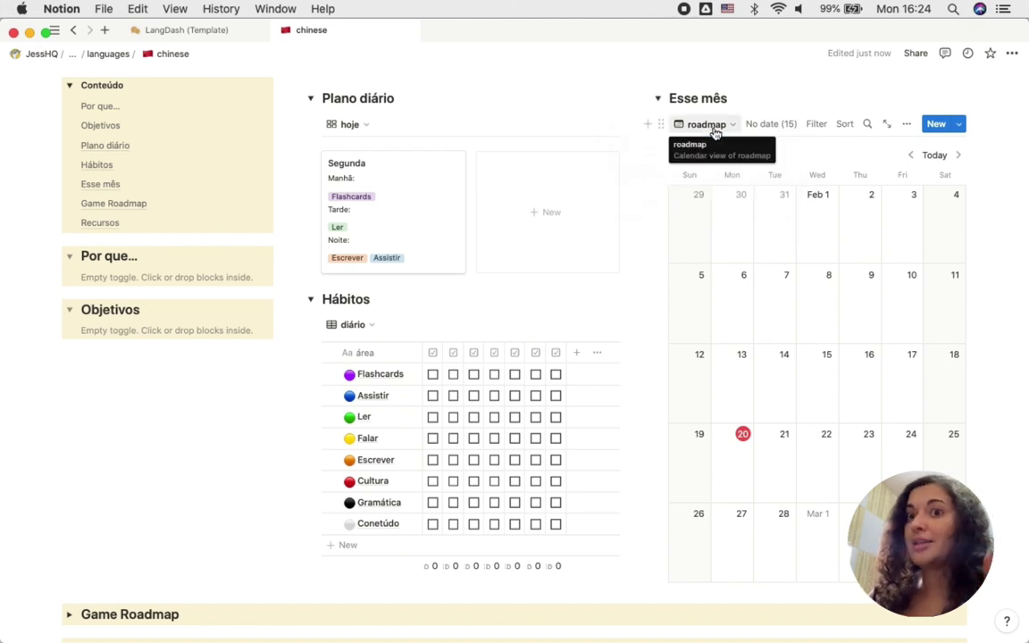
# Expand the Game Roadmap section and its Tasks table, and review the tasks with their levels and content
pyautogui.scroll(-5, 648, 322)
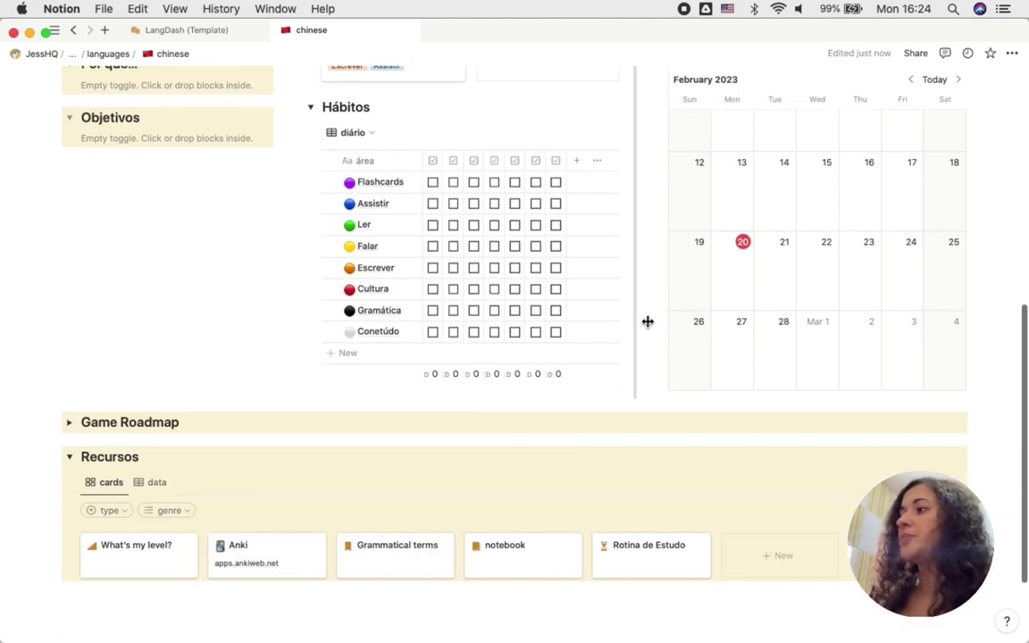
pyautogui.scroll(3, 879, 205)
pyautogui.scroll(1, 878, 205)
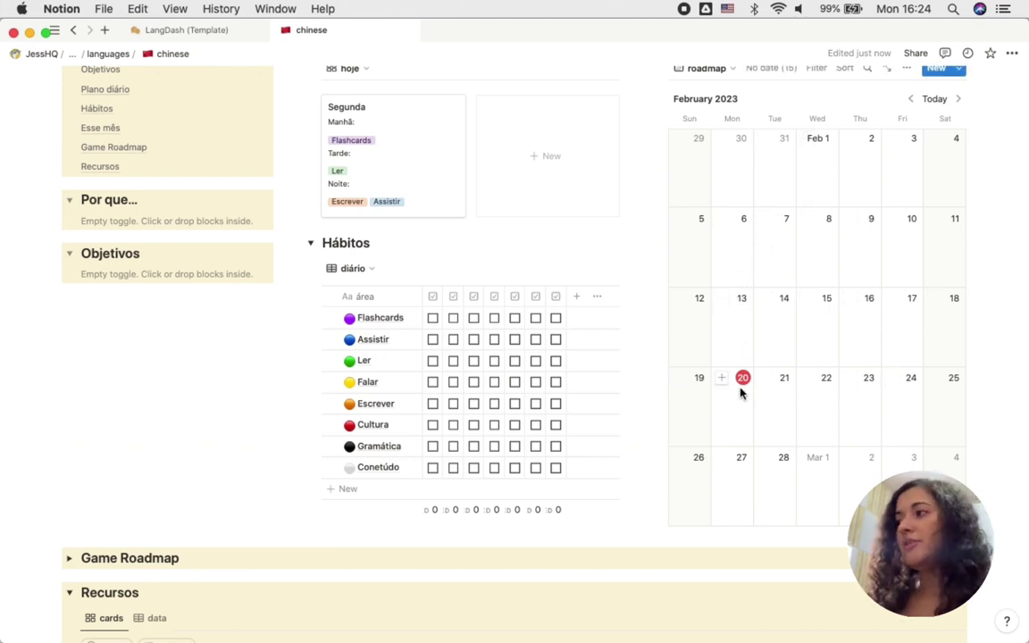
pyautogui.scroll(-4, 95, 460)
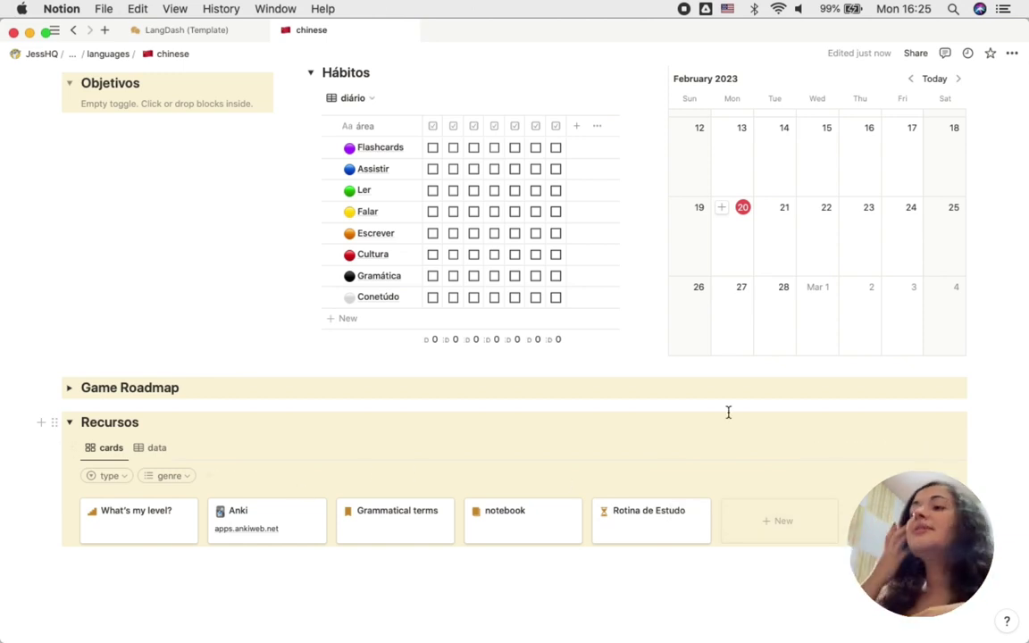
pyautogui.click(69, 388)
pyautogui.scroll(-4, 165, 407)
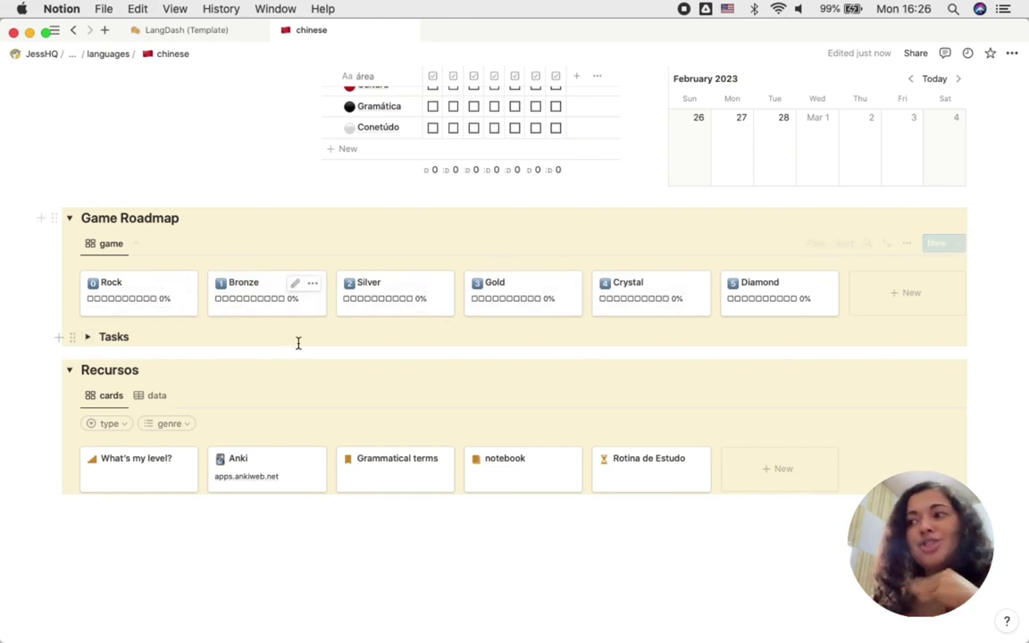
pyautogui.click(89, 339)
pyautogui.scroll(-5, 233, 348)
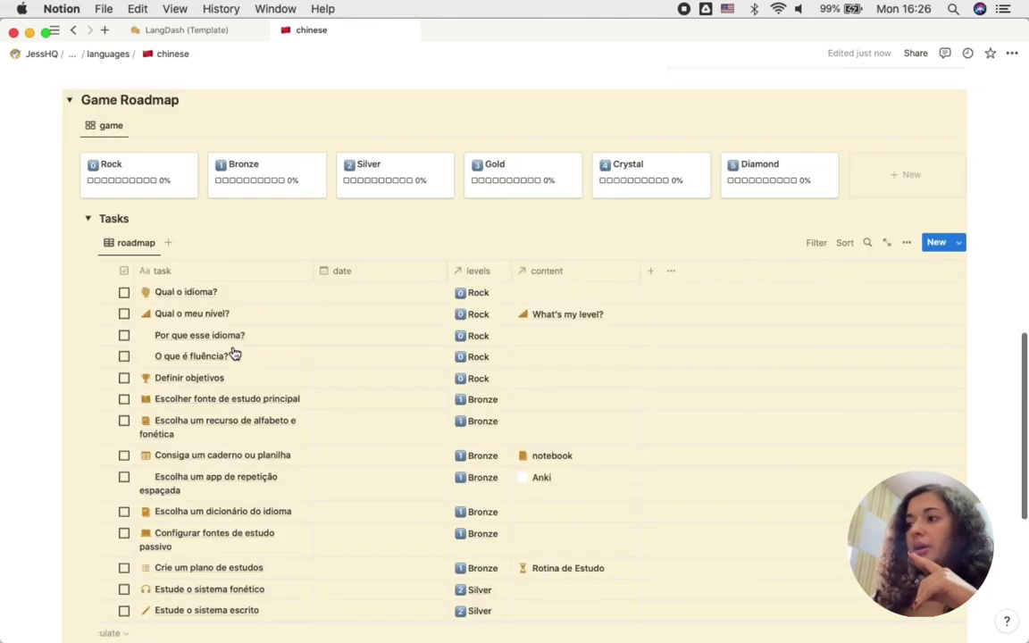
pyautogui.scroll(3, 234, 353)
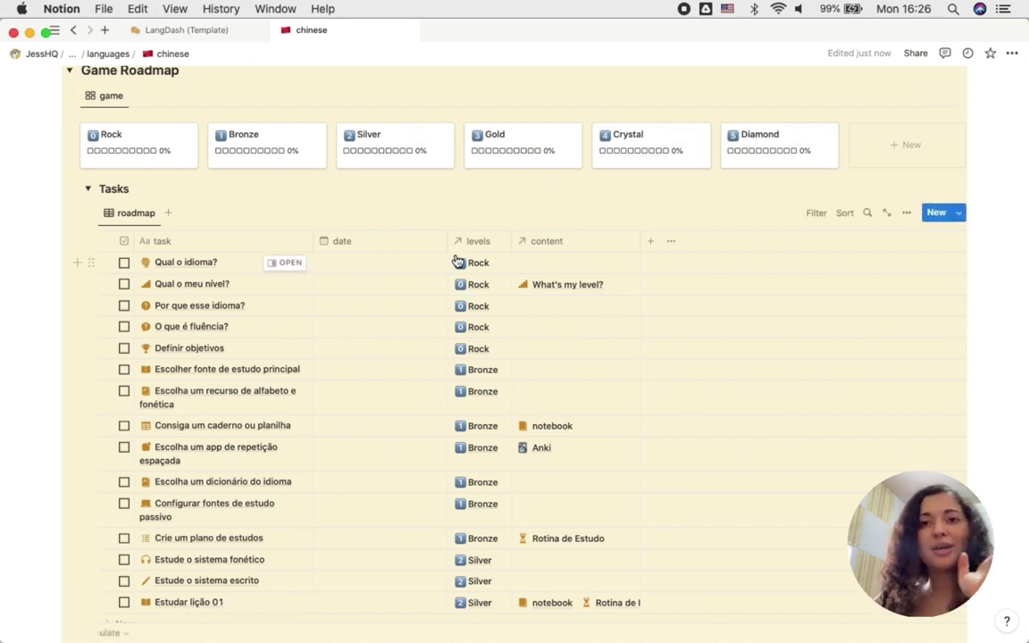
pyautogui.scroll(-1, 368, 259)
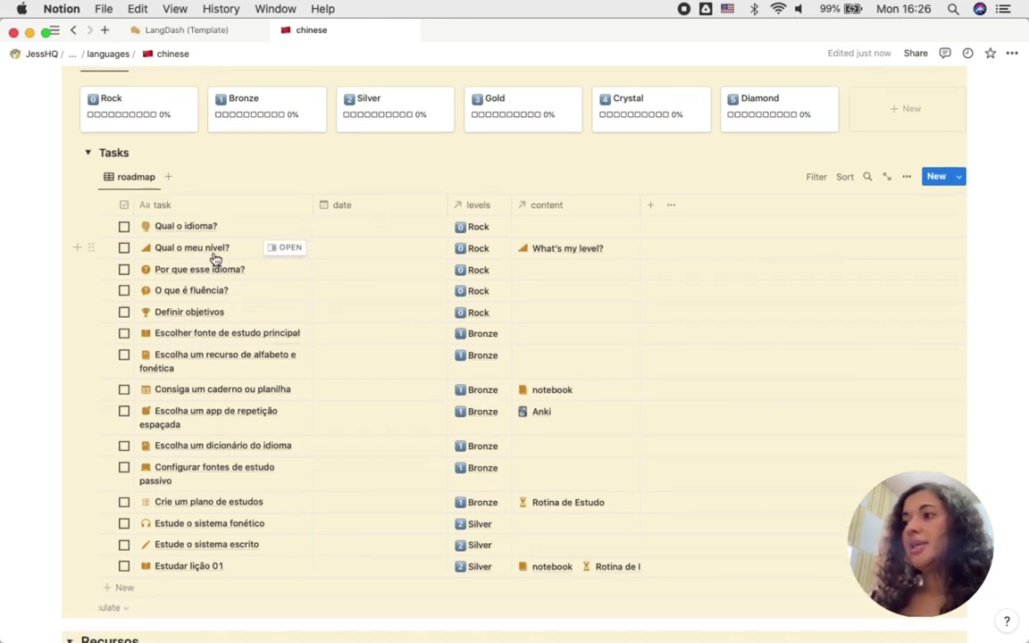
# Open the What's my level? card in Recursos and look through its level flowchart, returning to the Rock and Bronze levels
pyautogui.scroll(-5, 250, 295)
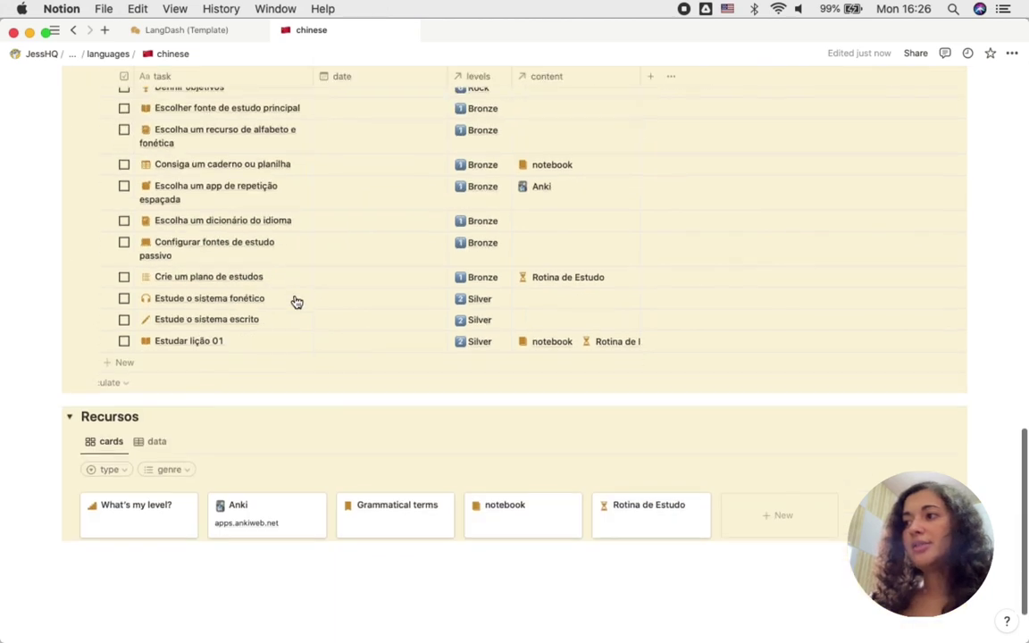
pyautogui.click(130, 509)
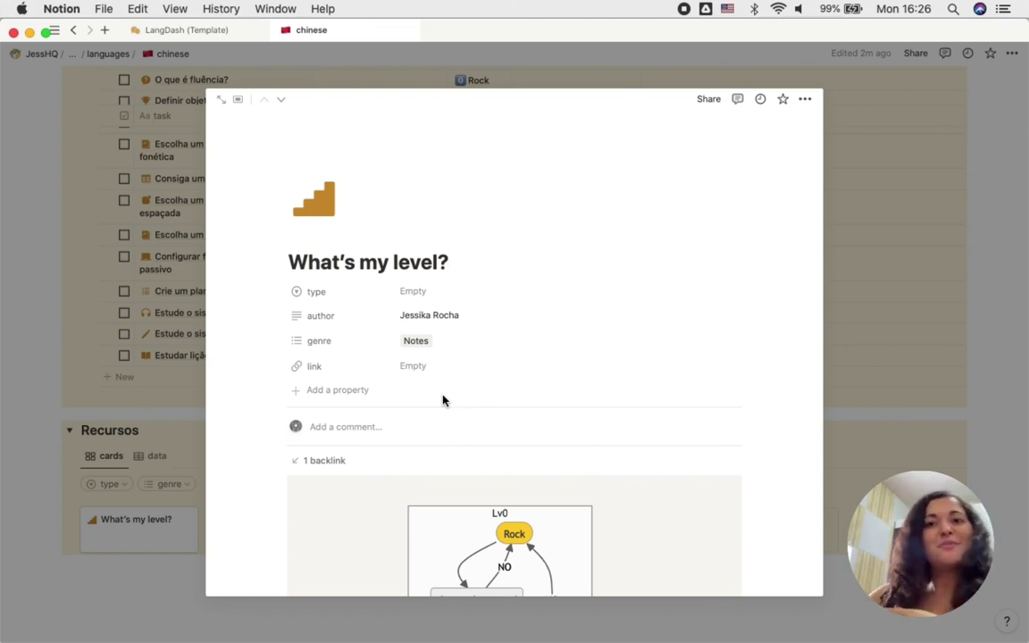
pyautogui.scroll(-5, 511, 497)
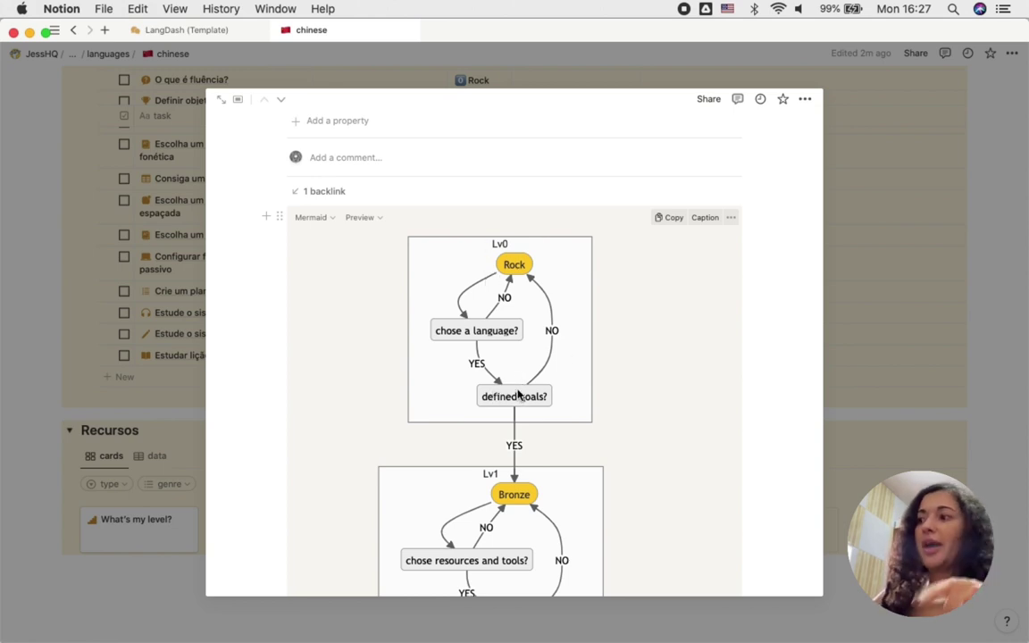
pyautogui.scroll(-2, 515, 458)
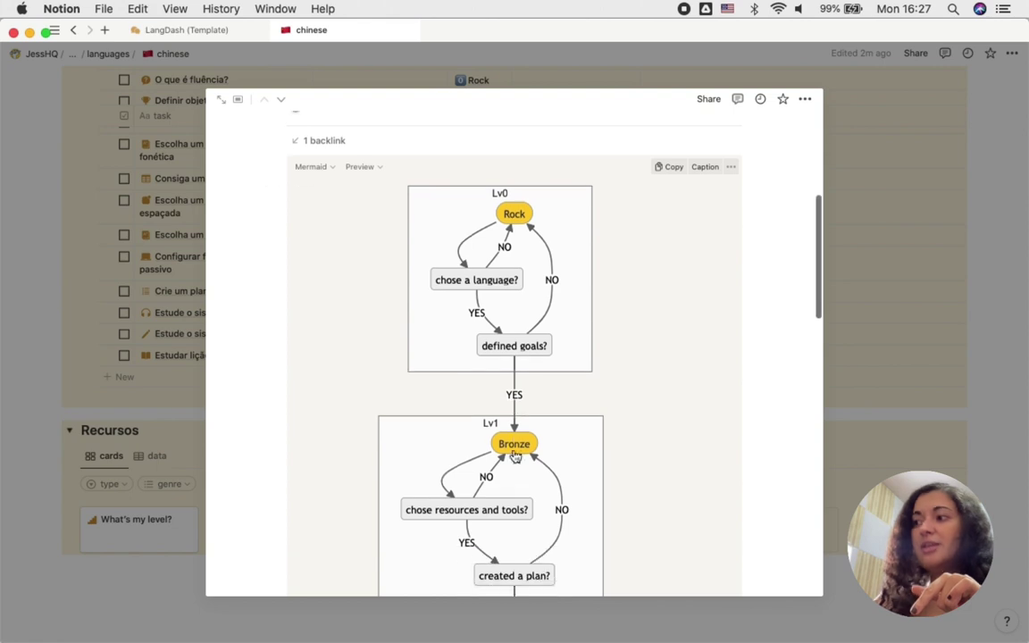
pyautogui.scroll(-10, 510, 453)
pyautogui.scroll(-8, 510, 453)
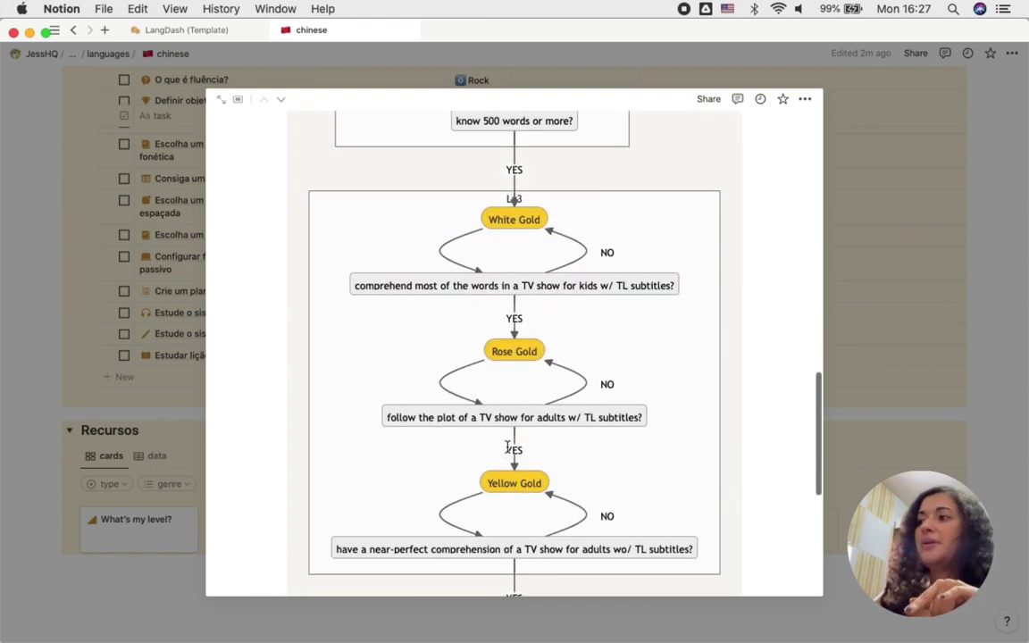
pyautogui.scroll(-4, 535, 415)
pyautogui.scroll(20, 535, 416)
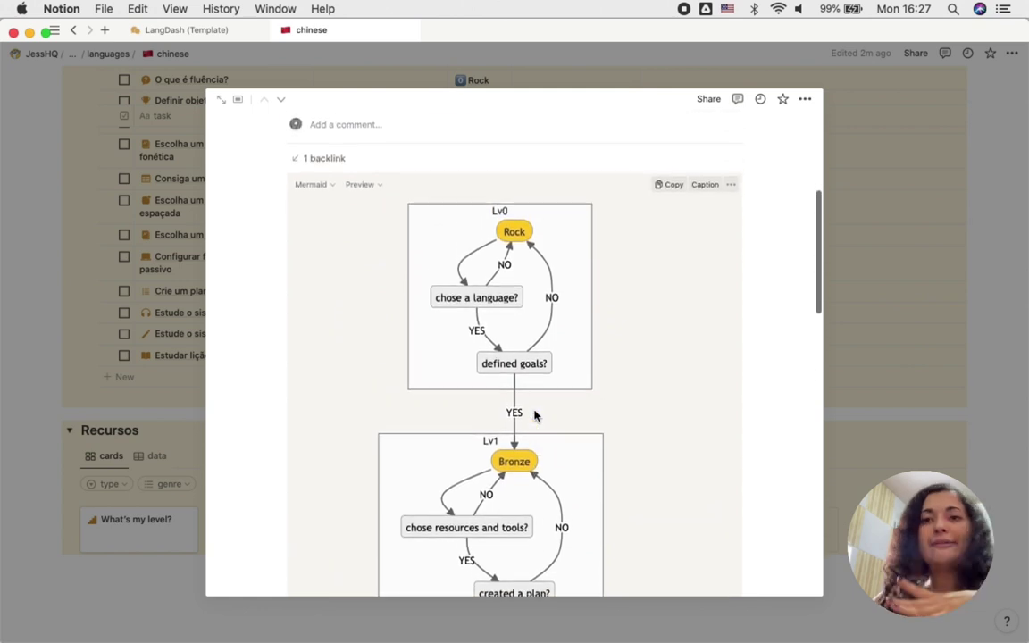
# Go over the Rock, Bronze and Silver levels in the What's my level? flowchart and close the page
pyautogui.scroll(1, 535, 416)
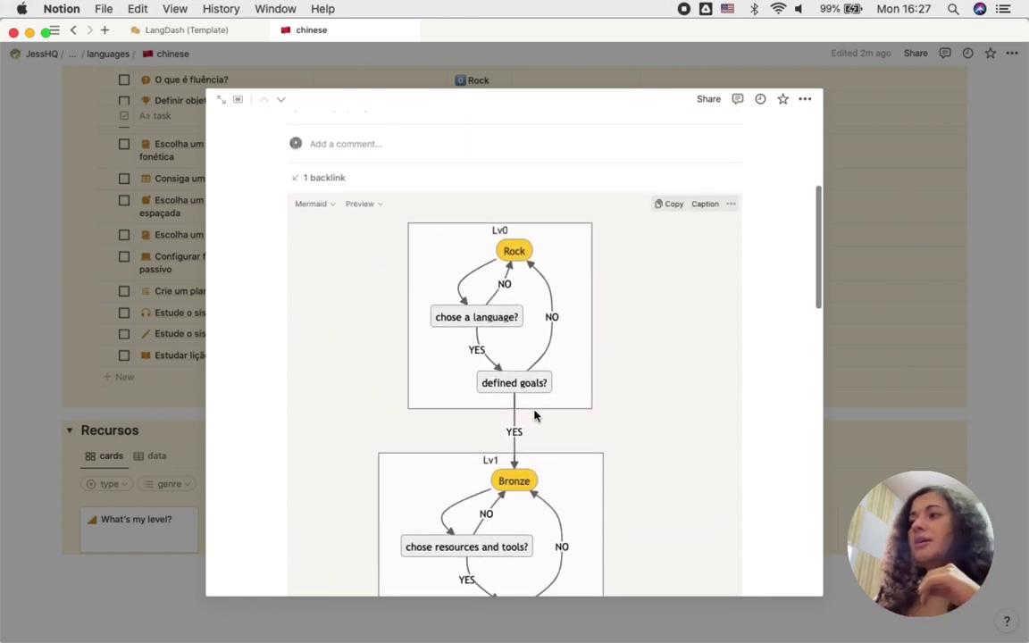
pyautogui.scroll(-1, 535, 415)
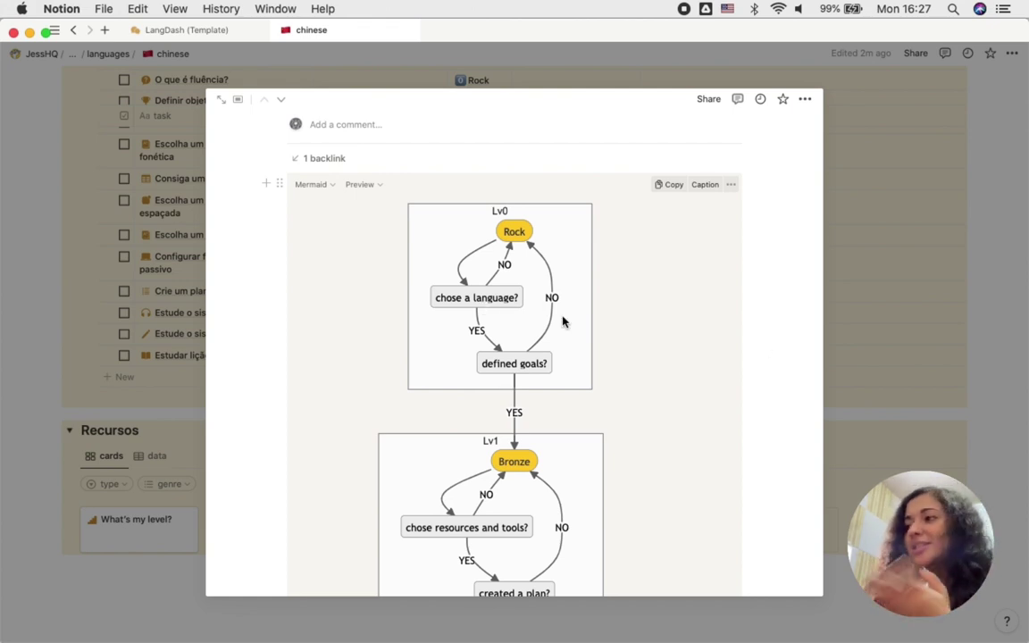
pyautogui.scroll(5, 519, 328)
pyautogui.scroll(-10, 517, 456)
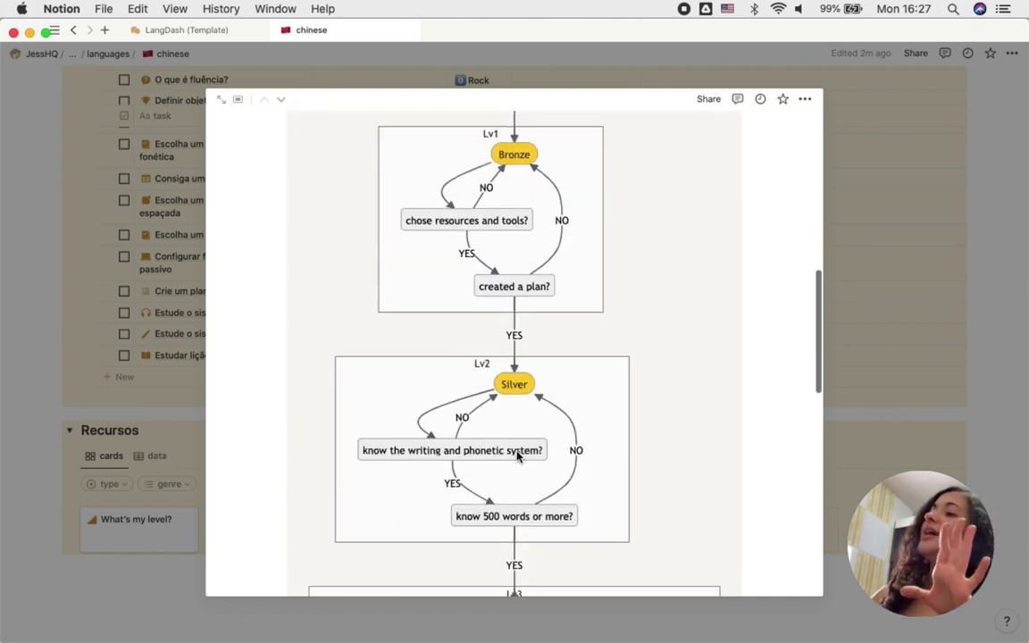
pyautogui.scroll(3, 516, 451)
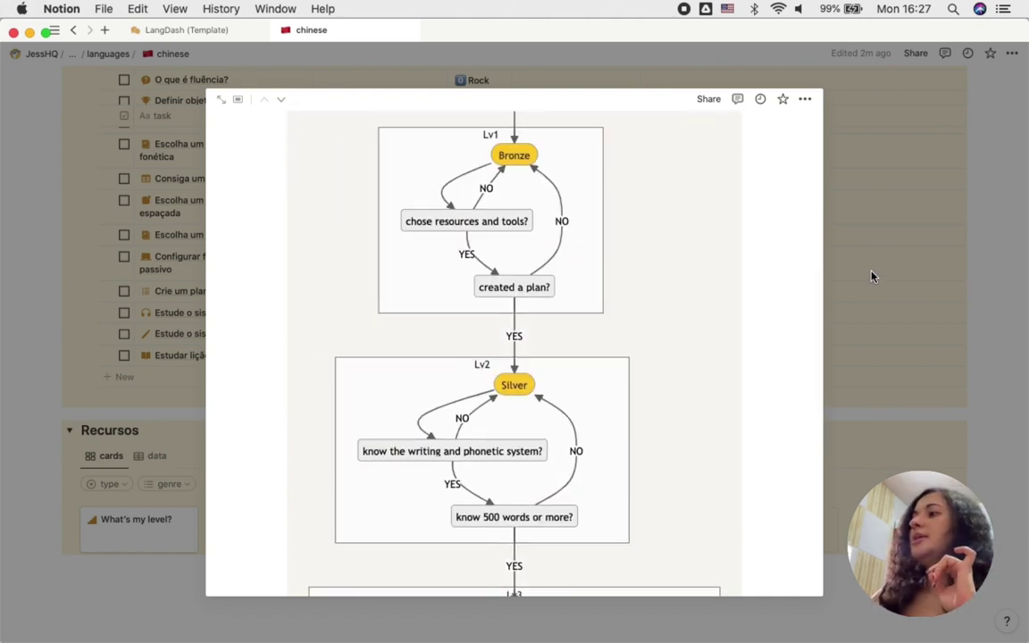
pyautogui.press('Escape')
# Reopen the What's my level? card in Recursos, look through its flowchart down to the Diamond level, and close it
pyautogui.scroll(-1, 449, 222)
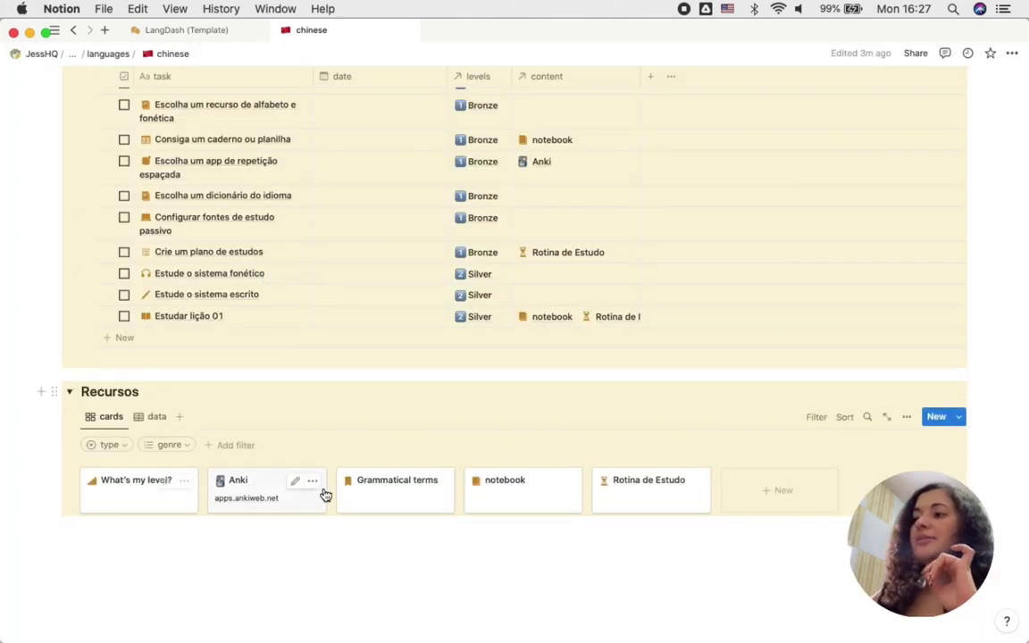
pyautogui.click(128, 498)
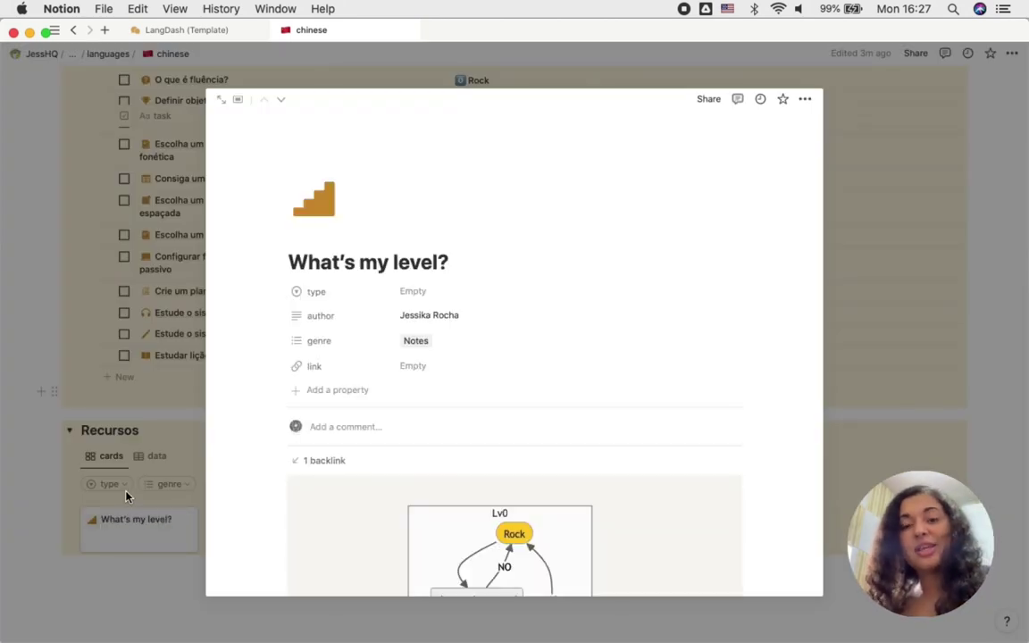
pyautogui.scroll(-5, 567, 321)
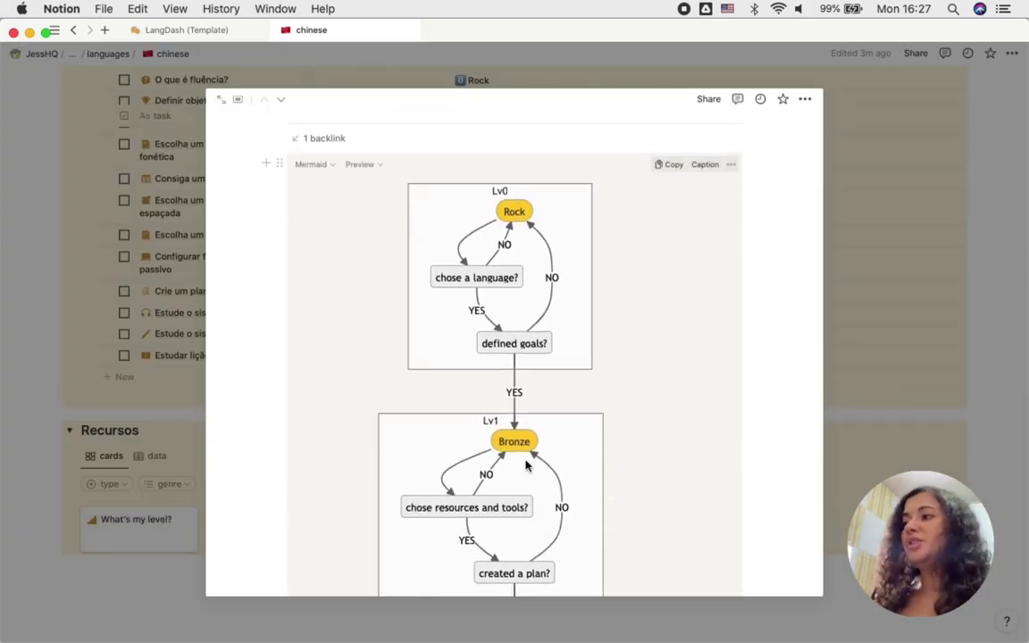
pyautogui.scroll(-15, 525, 465)
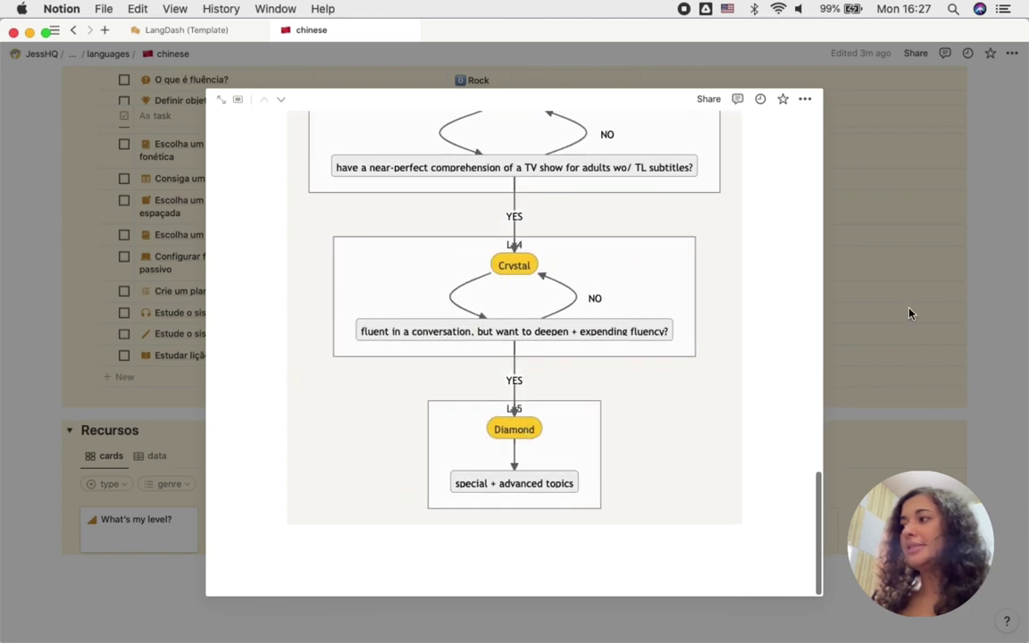
pyautogui.click(910, 313)
# Open the Qual o idioma? task from the Game Roadmap Tasks table, view its page and close it
pyautogui.scroll(3, 198, 241)
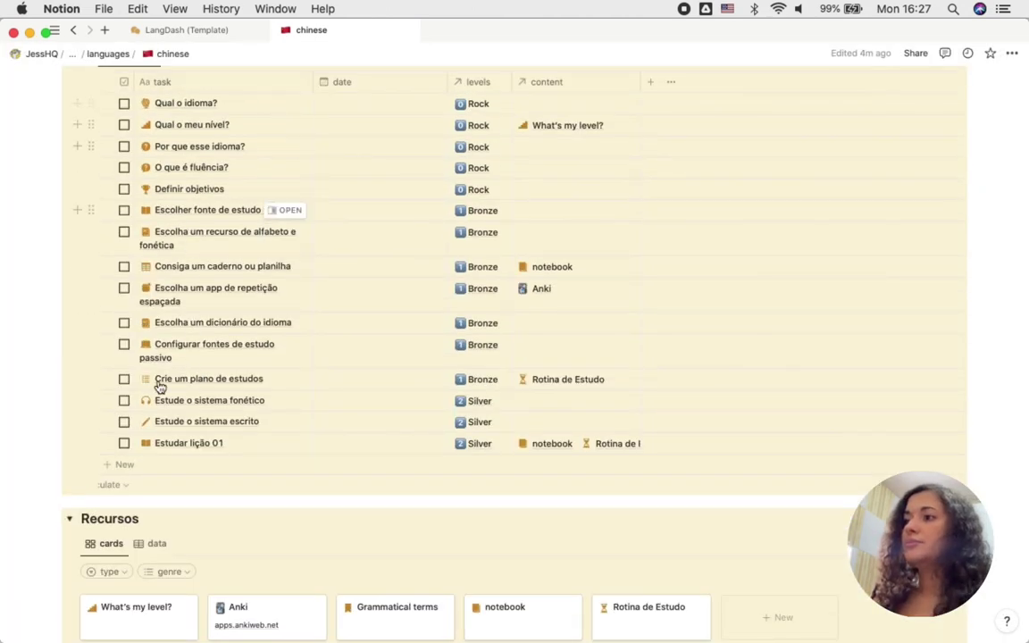
pyautogui.scroll(2, 159, 386)
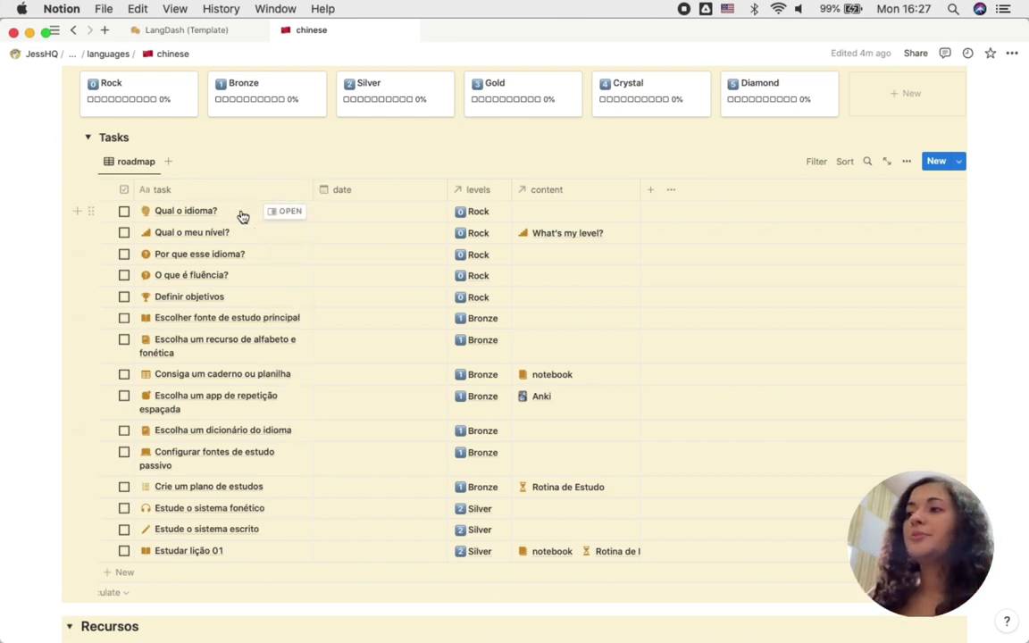
pyautogui.click(295, 214)
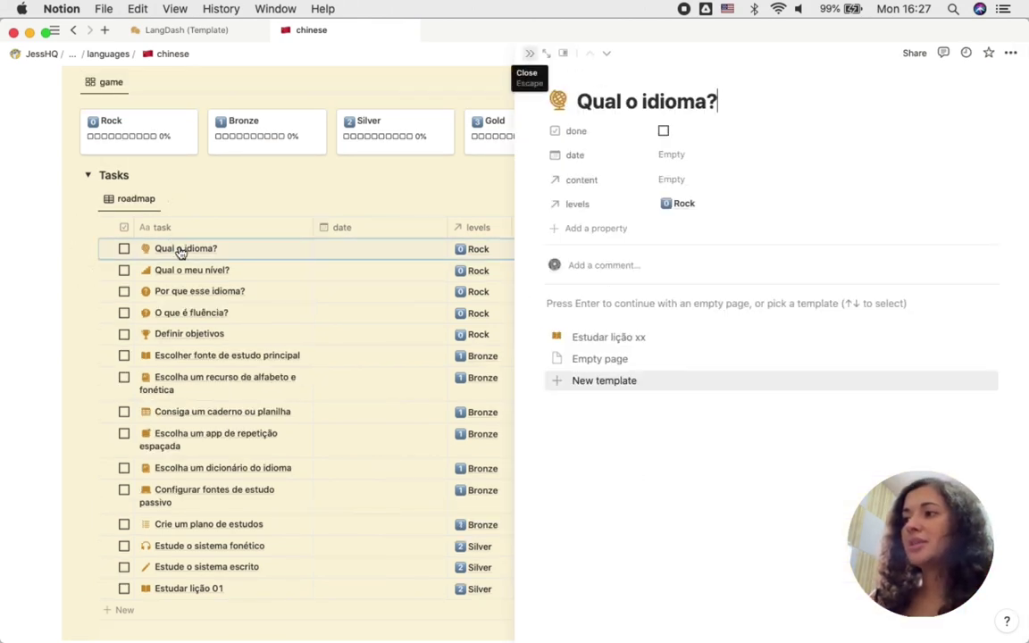
pyautogui.press('Escape')
# Open the O que é fluência? and Por que esse idioma? tasks and expand the question toggle inside each one
pyautogui.scroll(-2, 190, 286)
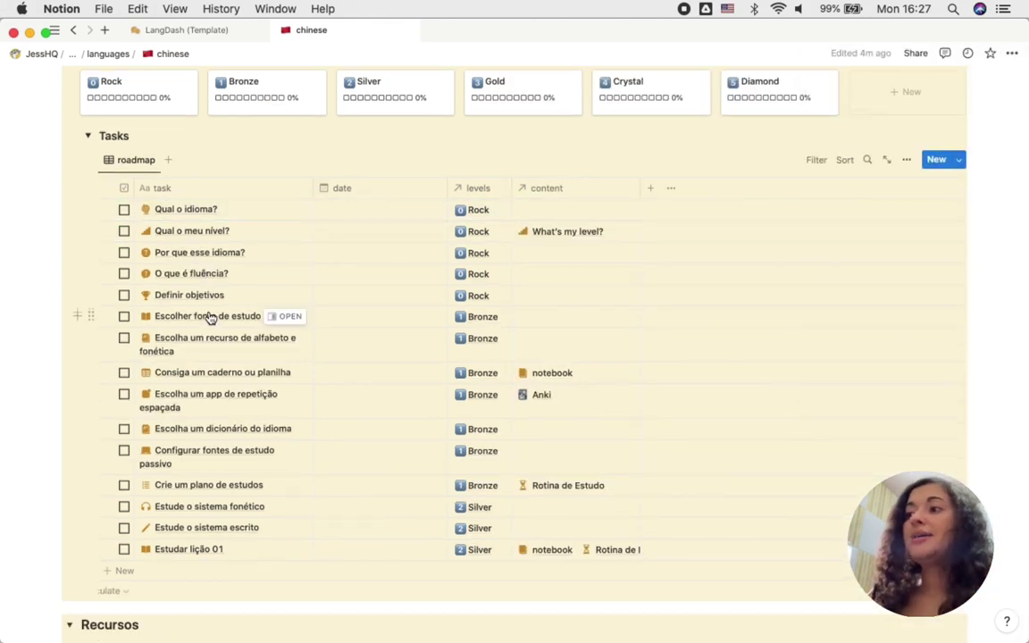
pyautogui.click(286, 279)
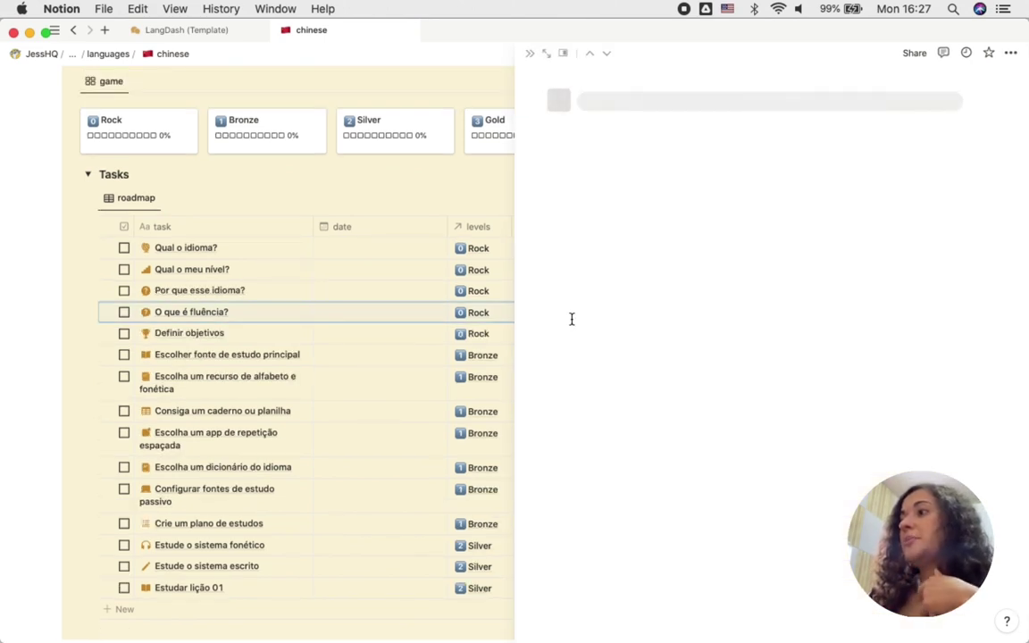
pyautogui.click(552, 331)
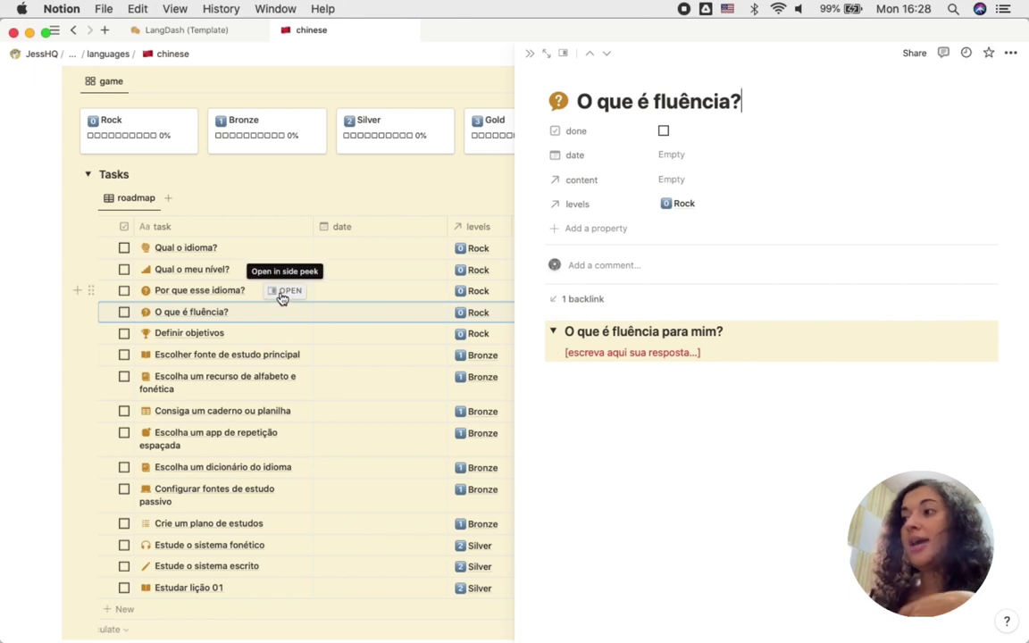
pyautogui.click(282, 293)
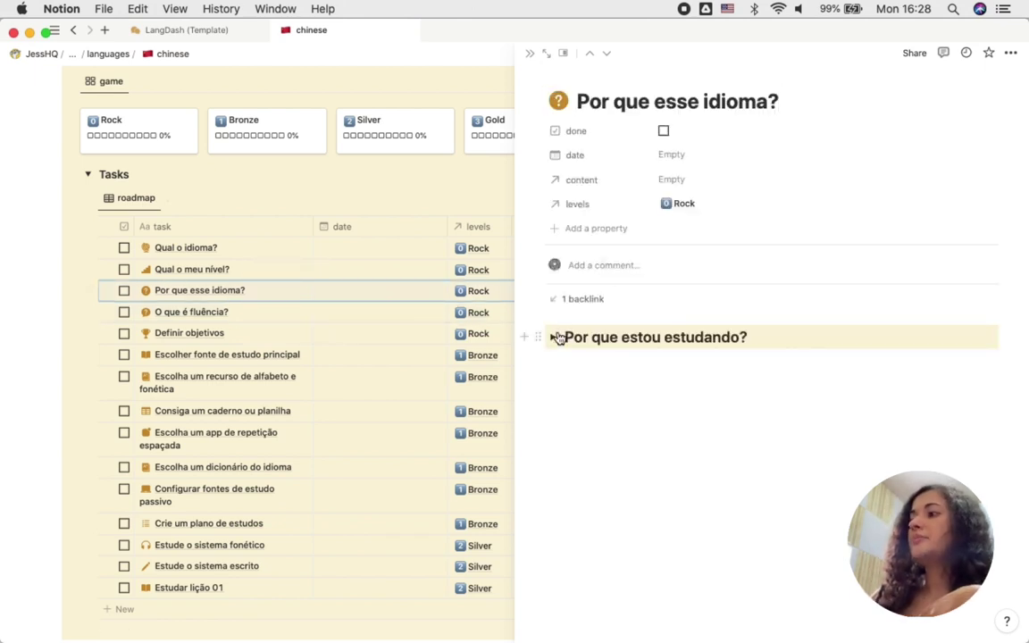
pyautogui.click(553, 339)
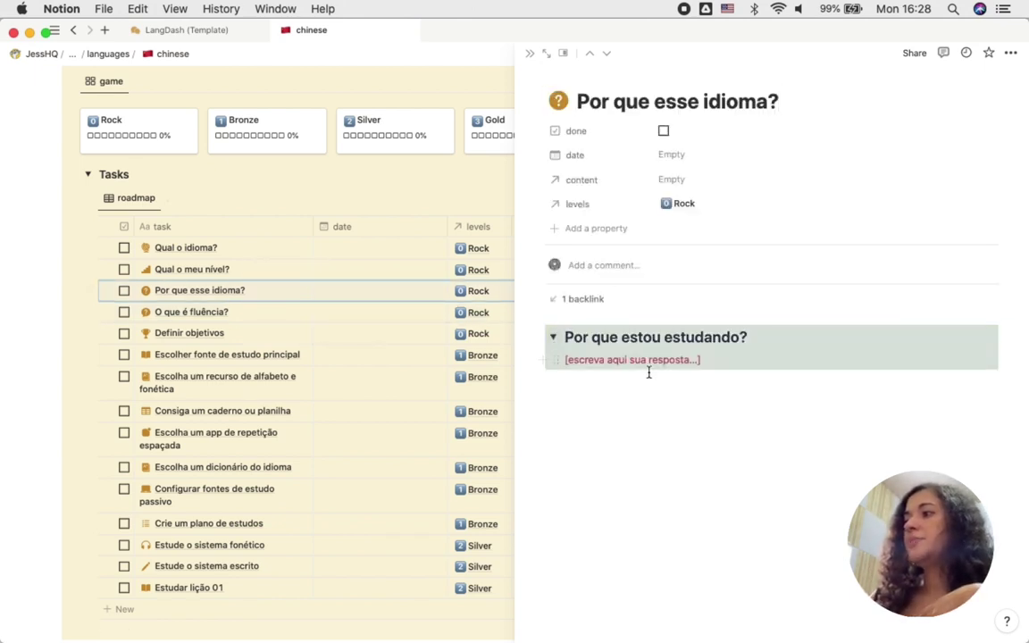
# Turn the Por que estou estudando? toggle into a synced block and copy it for syncing
pyautogui.scroll(15, 273, 288)
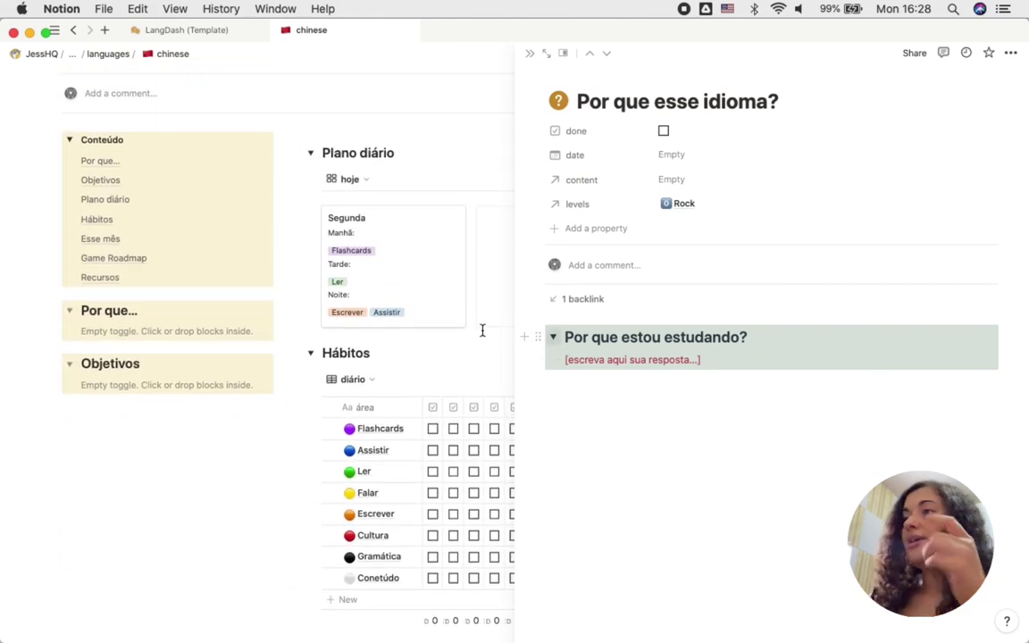
pyautogui.click(539, 338)
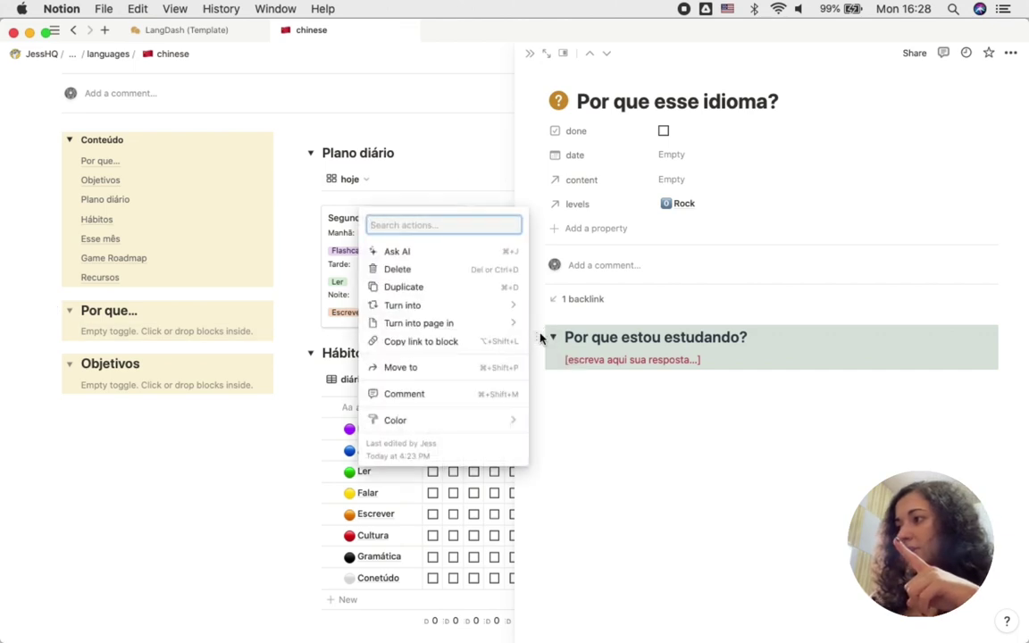
pyautogui.moveTo(452, 308)
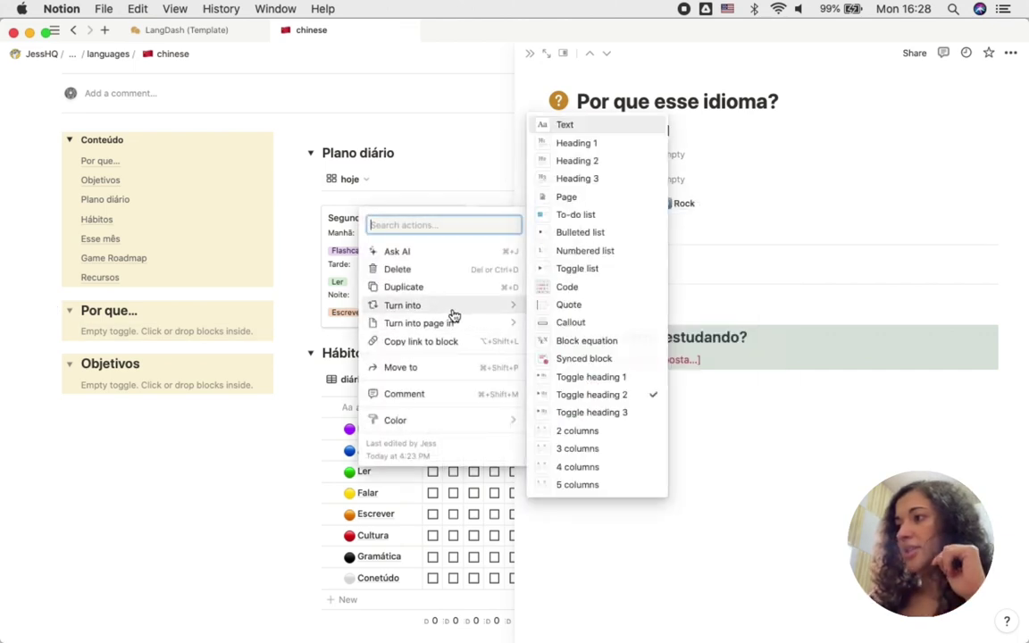
pyautogui.click(572, 359)
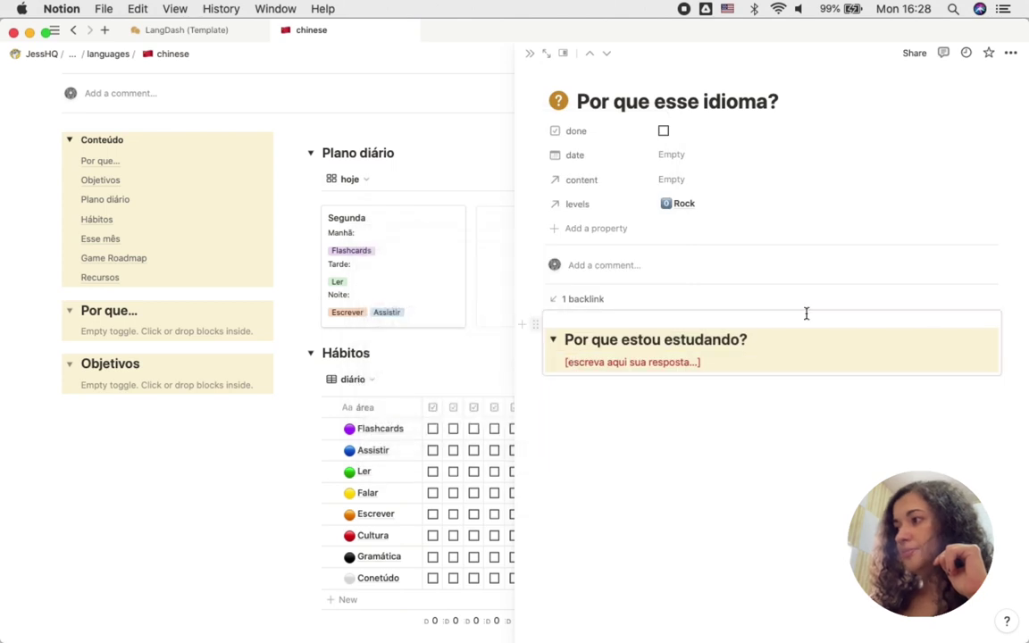
pyautogui.click(942, 296)
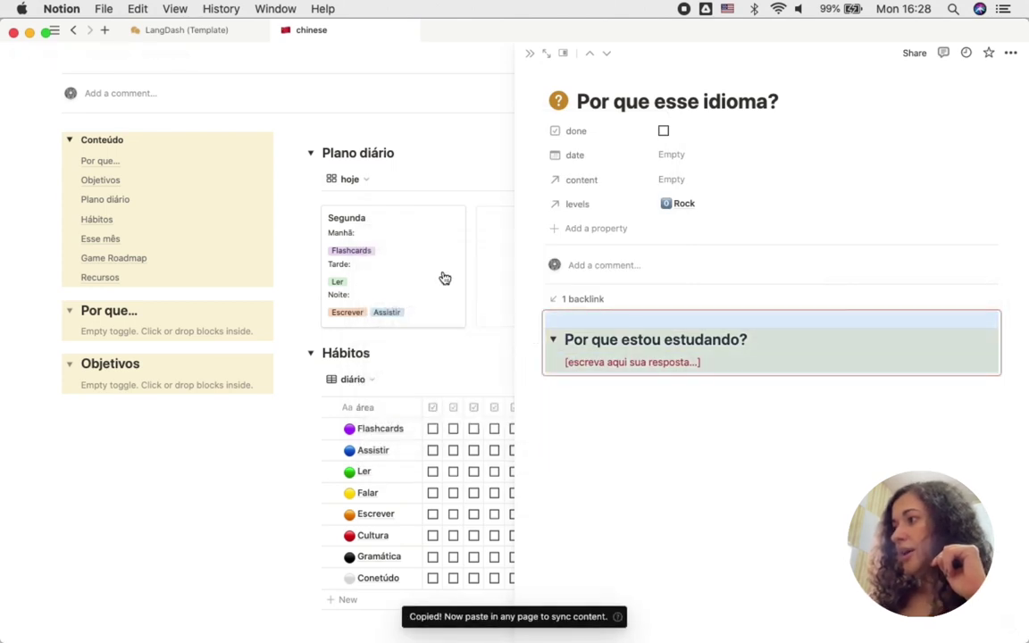
# Replace the Por que... section under Conteúdo on the chinese page with the synced copy of Por que estou estudando?
pyautogui.click(53, 310)
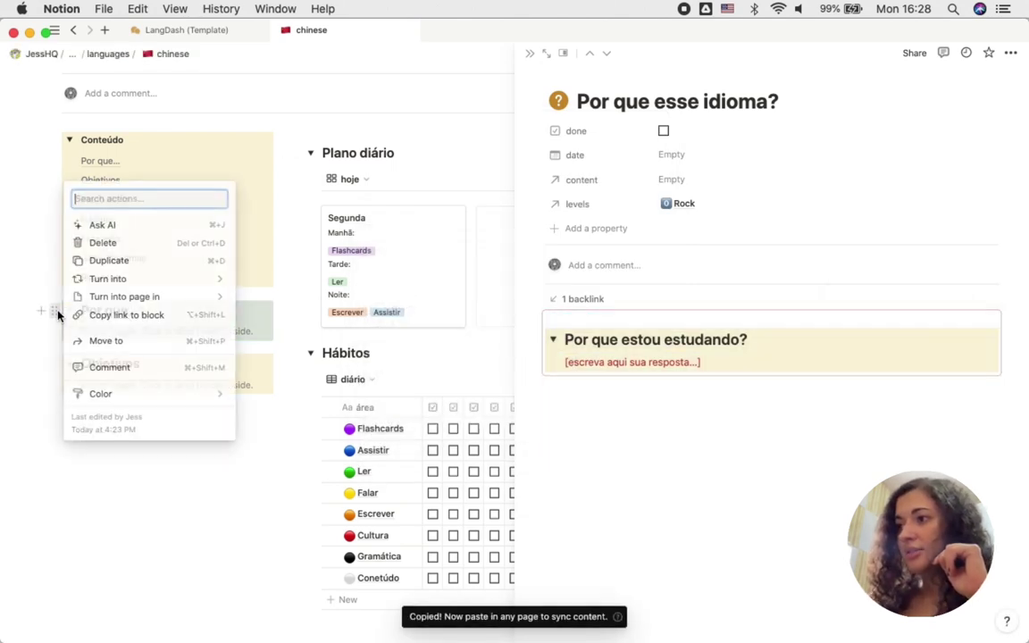
pyautogui.click(98, 243)
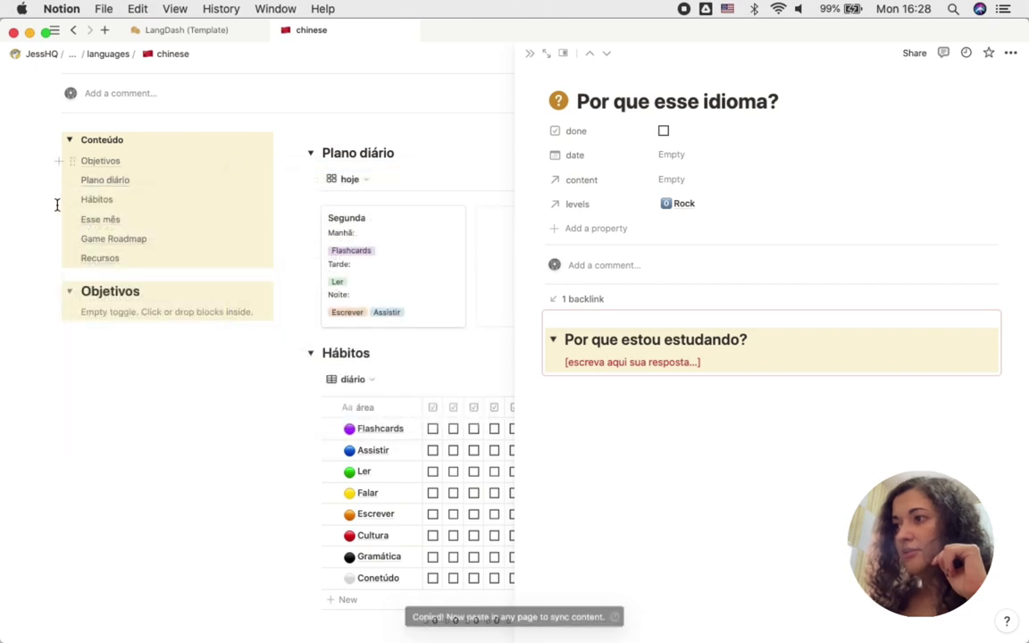
pyautogui.click(41, 142)
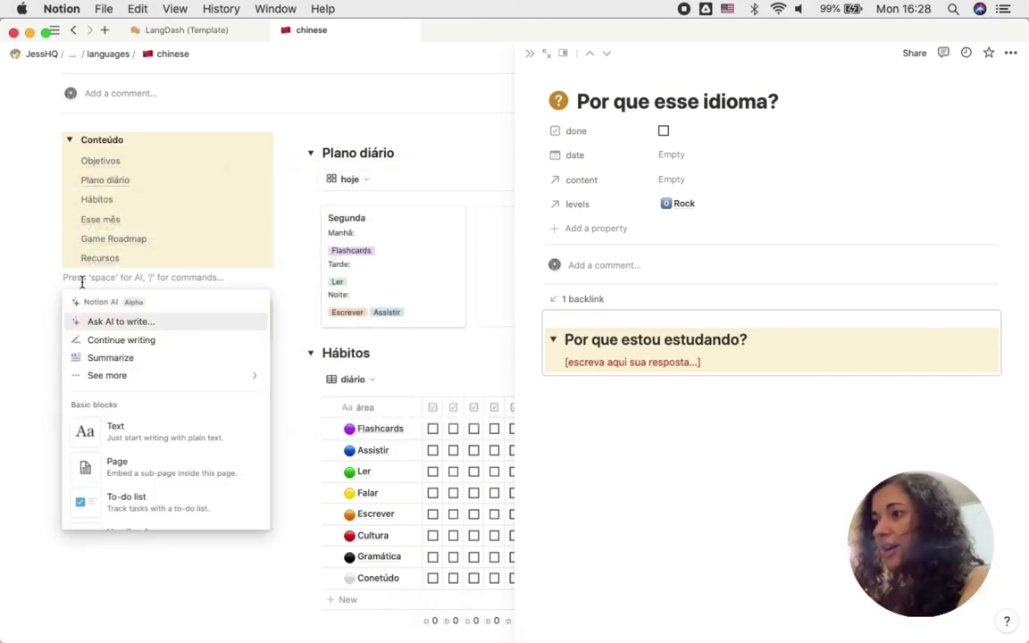
pyautogui.press('super+z')
pyautogui.press('super+z')
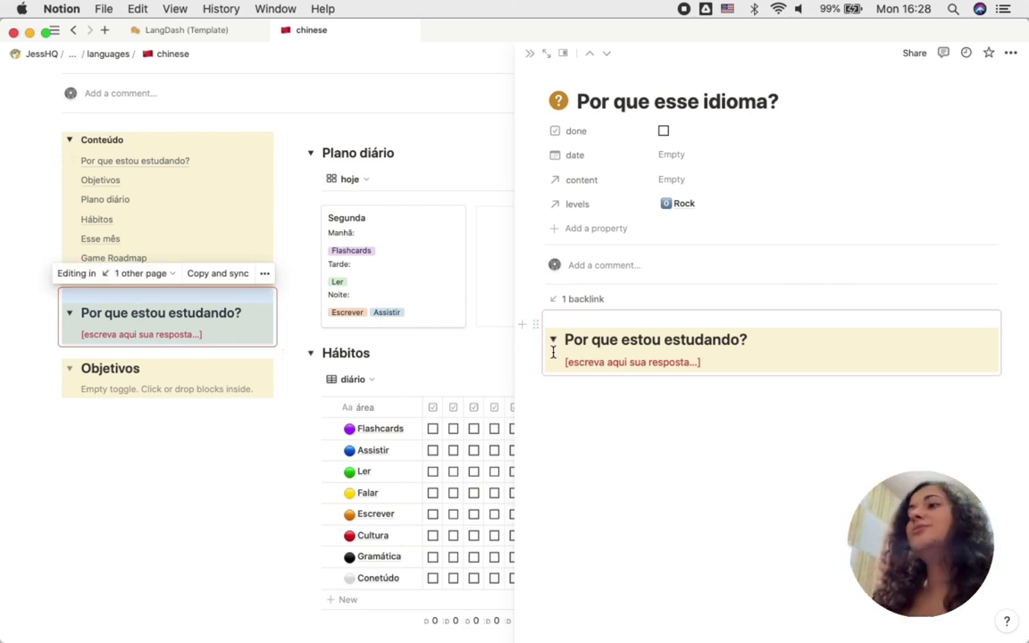
# Compare the synced copy with the roadmap task, and undo the replacement of the Por que... section
pyautogui.scroll(-10, 237, 472)
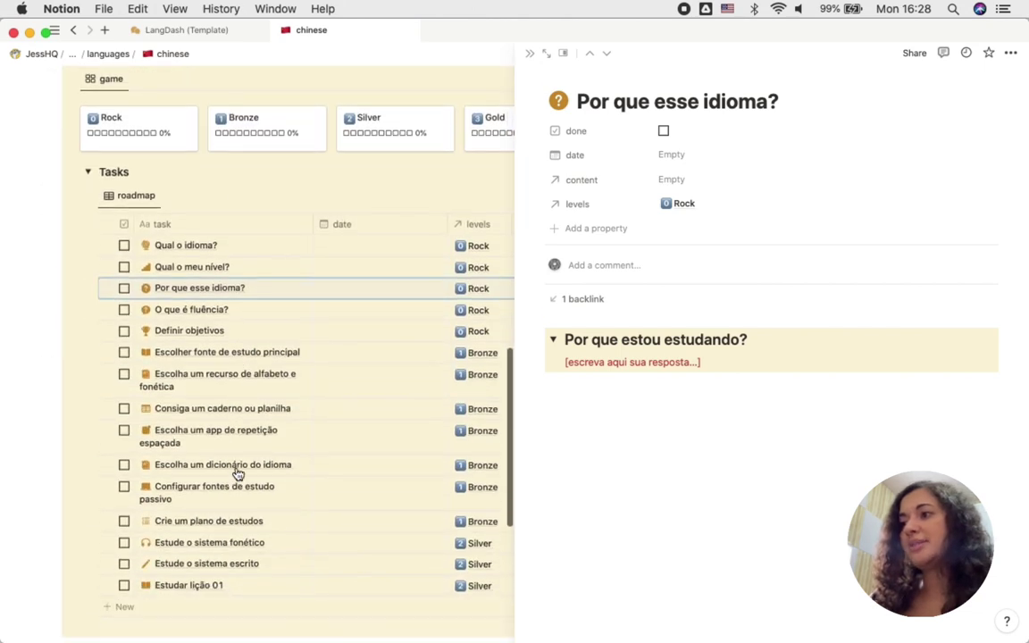
pyautogui.scroll(10, 200, 335)
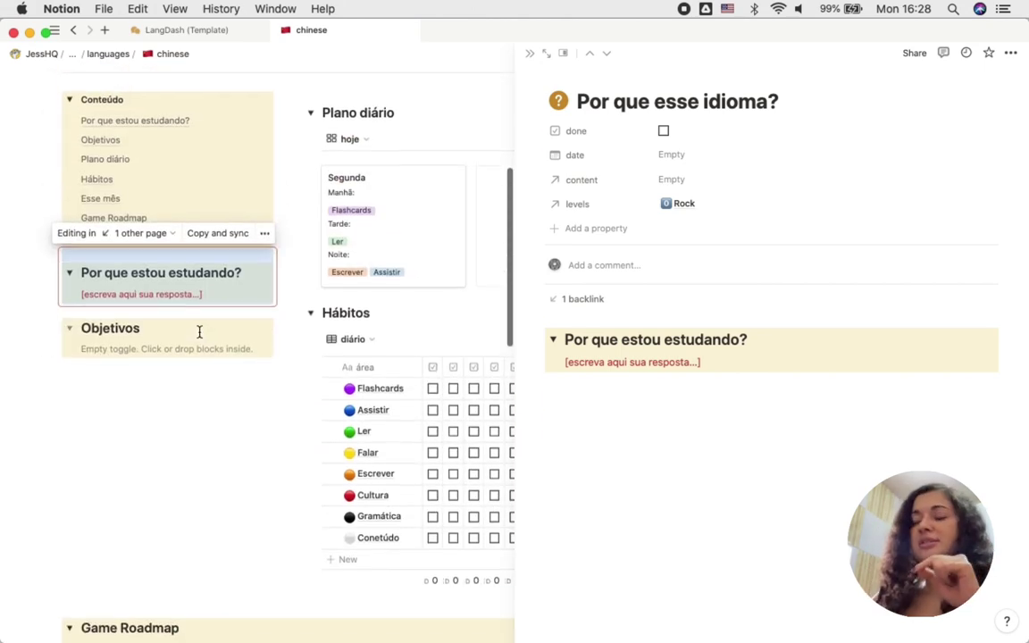
pyautogui.scroll(-1, 199, 332)
pyautogui.press('super+z')
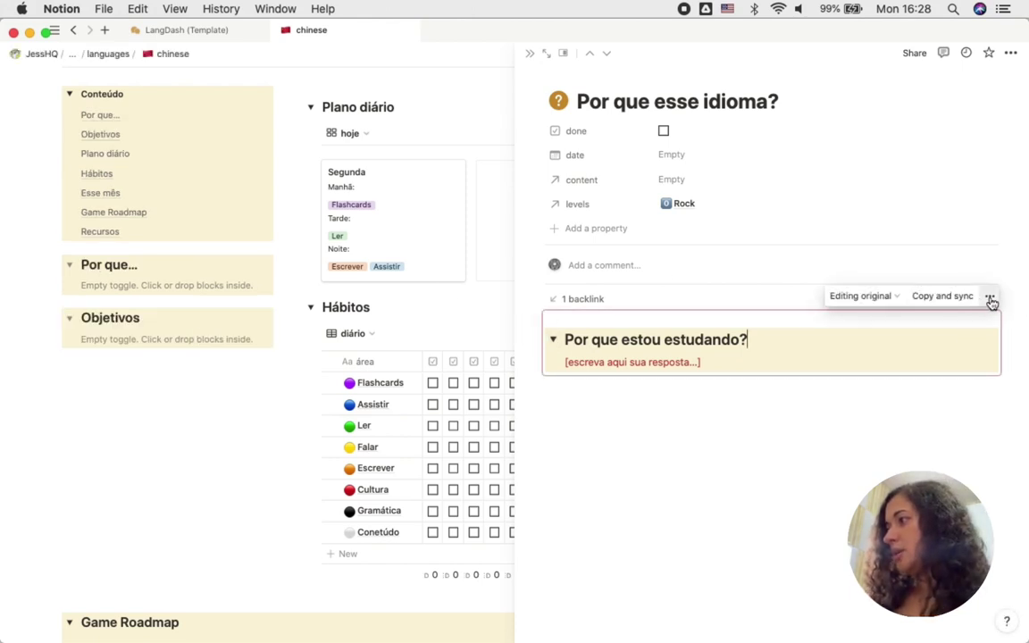
pyautogui.click(990, 300)
pyautogui.click(914, 342)
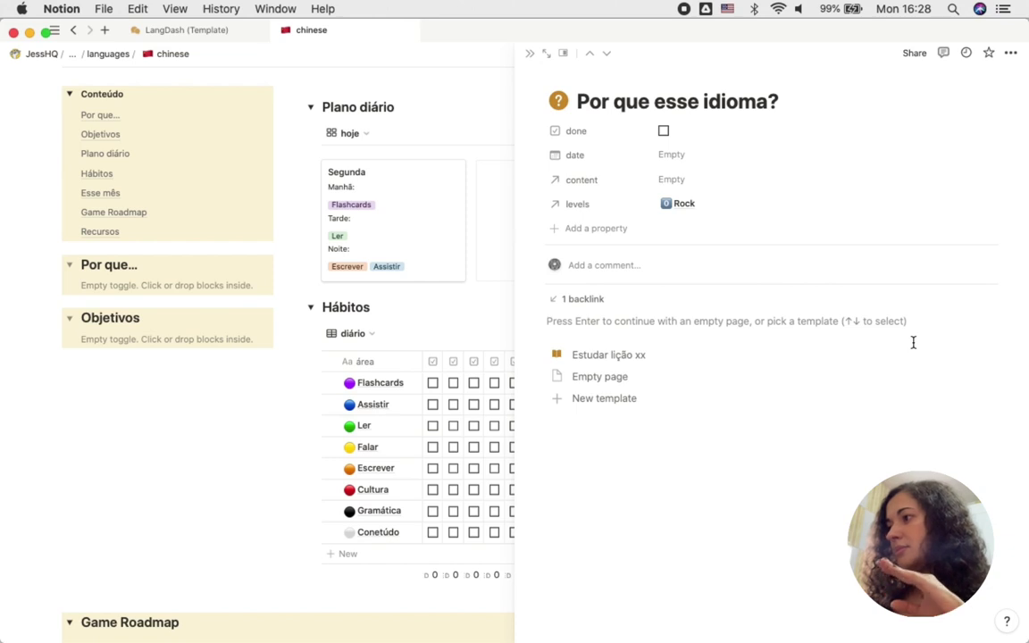
pyautogui.press('super+z')
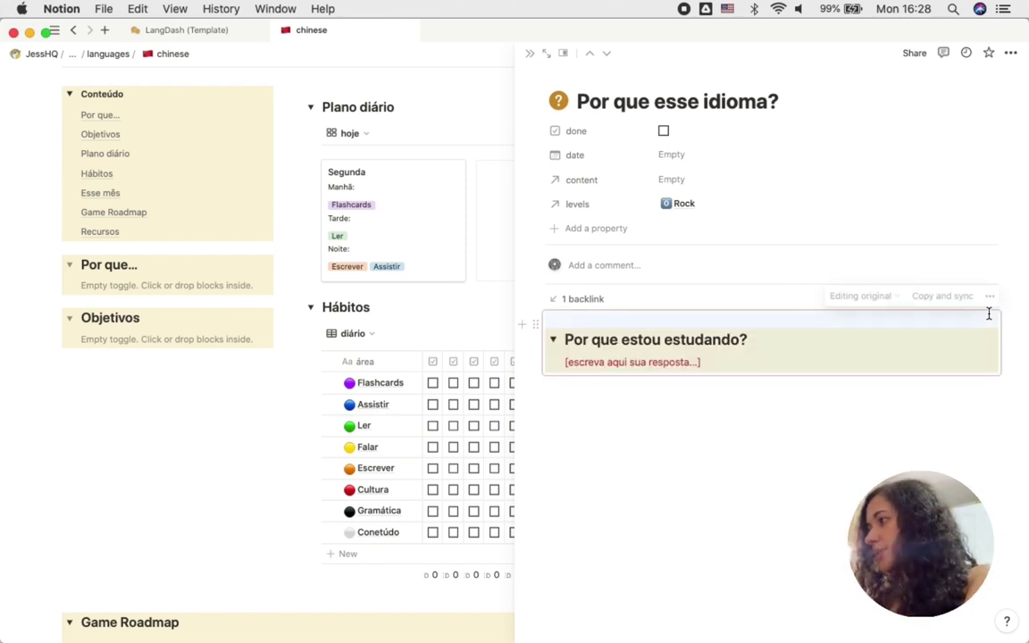
# Turn the synced Por que estou estudando? block back into an ordinary toggle and close the Por que esse idioma? task
pyautogui.click(989, 301)
pyautogui.click(896, 403)
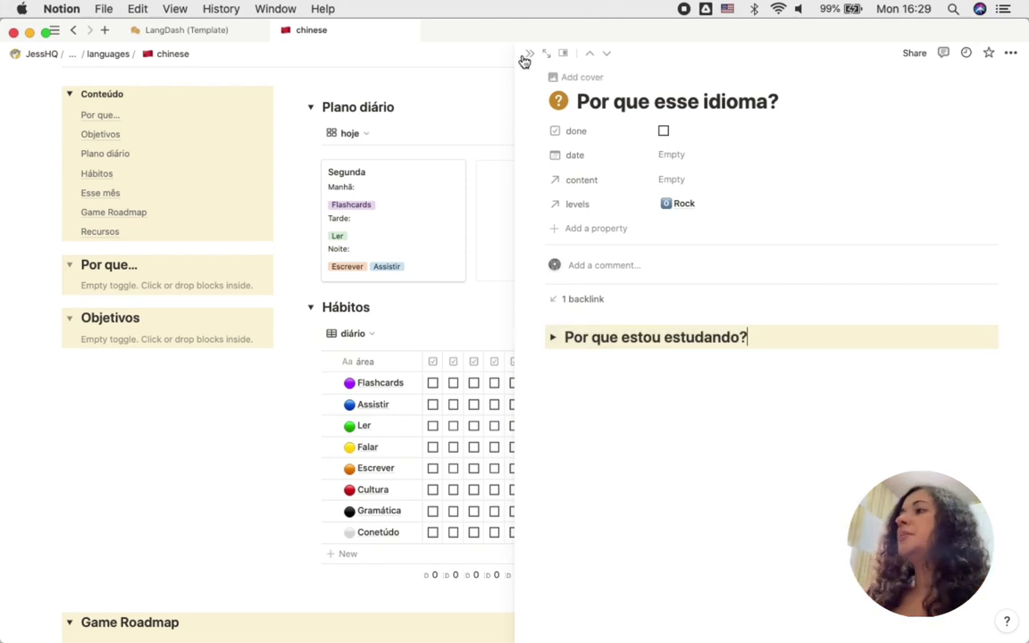
pyautogui.press('Escape')
# Open the Definir objetivos task from the Tasks table and look inside its Meus Objetivos and Longo Prazo toggles
pyautogui.scroll(-10, 163, 453)
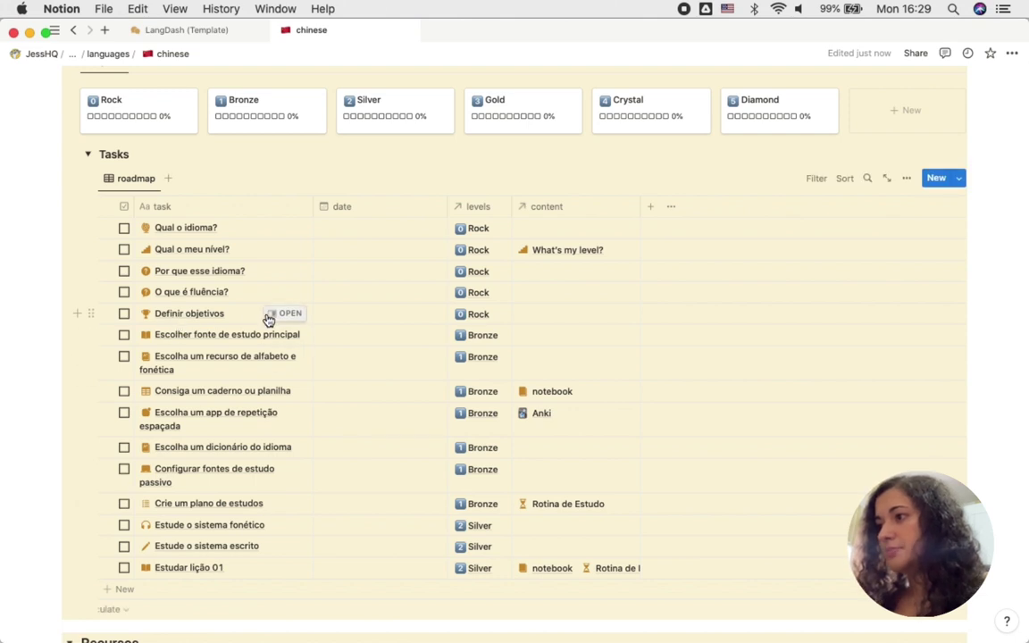
pyautogui.click(273, 315)
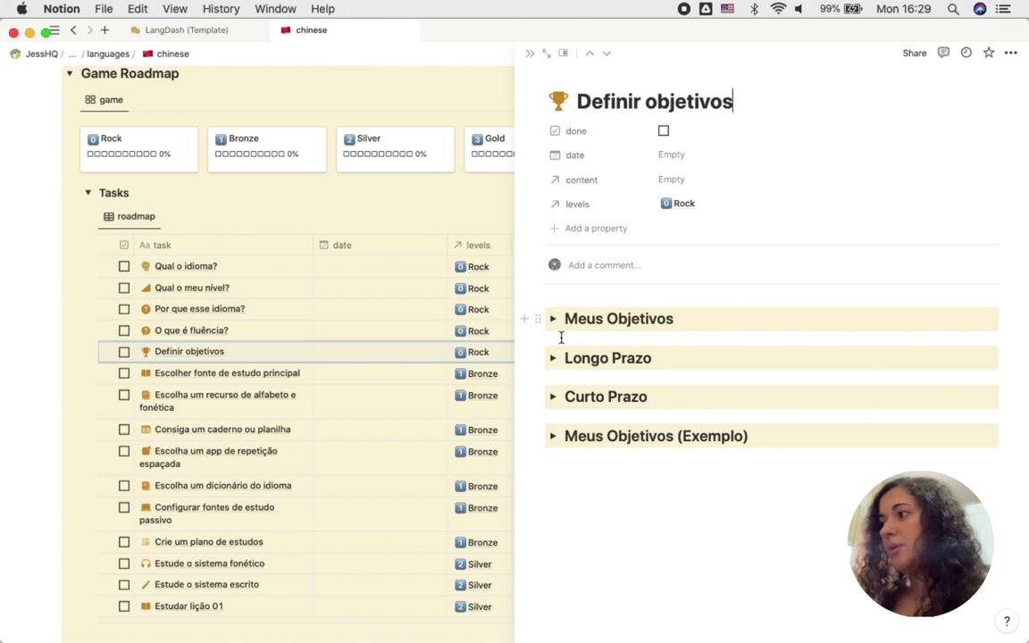
pyautogui.click(554, 327)
pyautogui.click(554, 327)
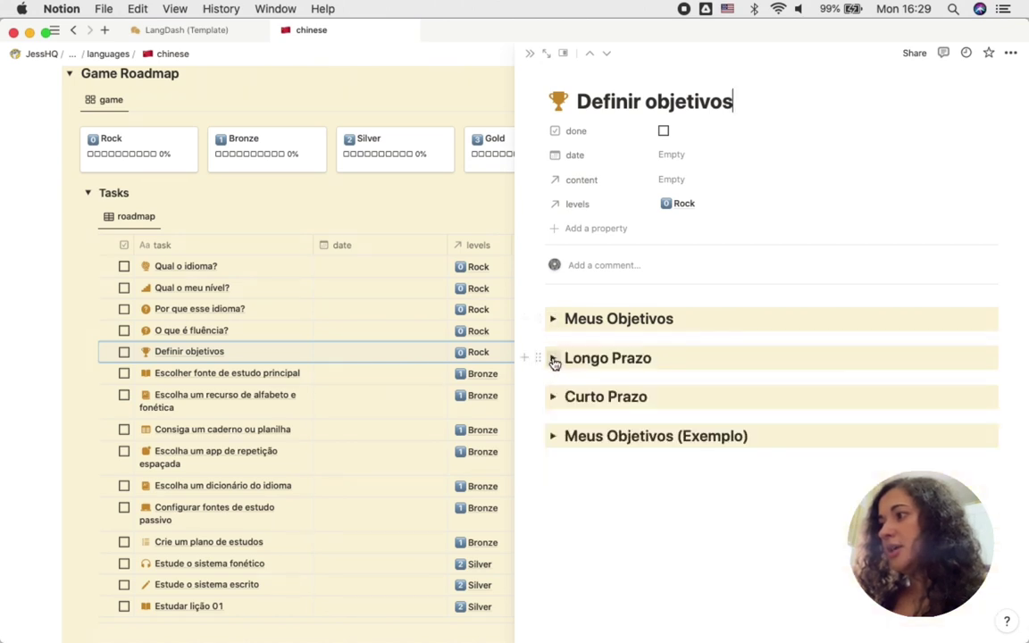
pyautogui.click(554, 362)
pyautogui.click(554, 362)
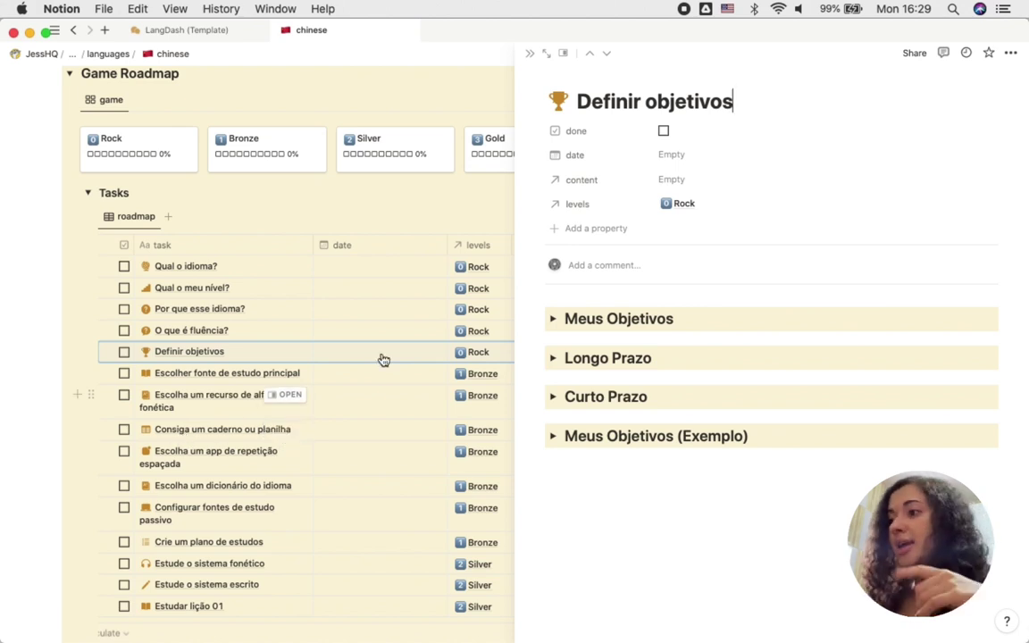
# Close the Definir objetivos task and look over the Recursos cards, the Game Roadmap tasks and the Esse mês calendar
pyautogui.click(531, 55)
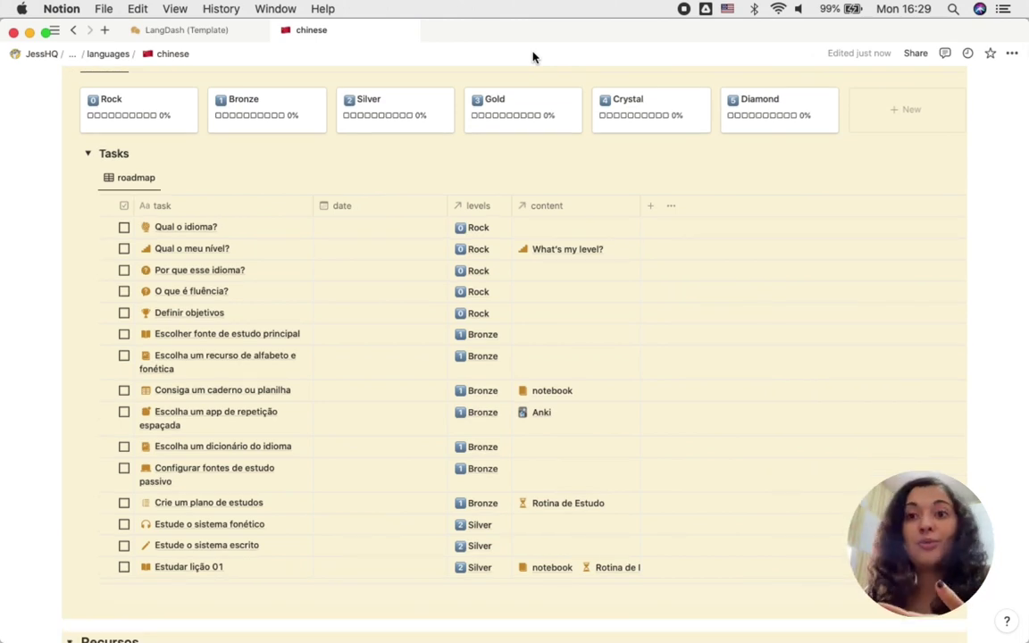
pyautogui.scroll(-7, 351, 393)
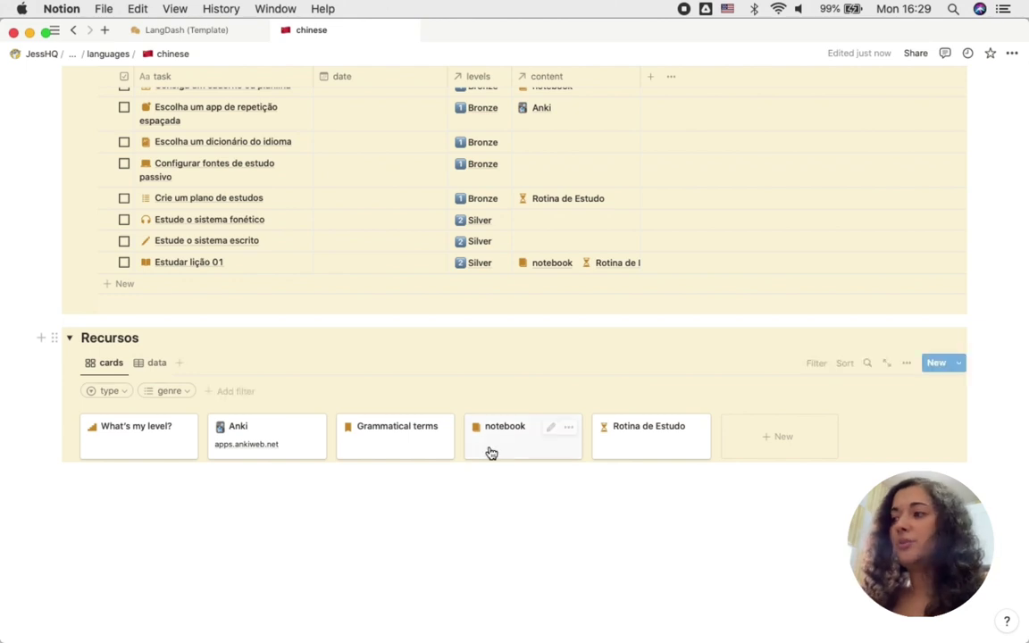
pyautogui.click(492, 451)
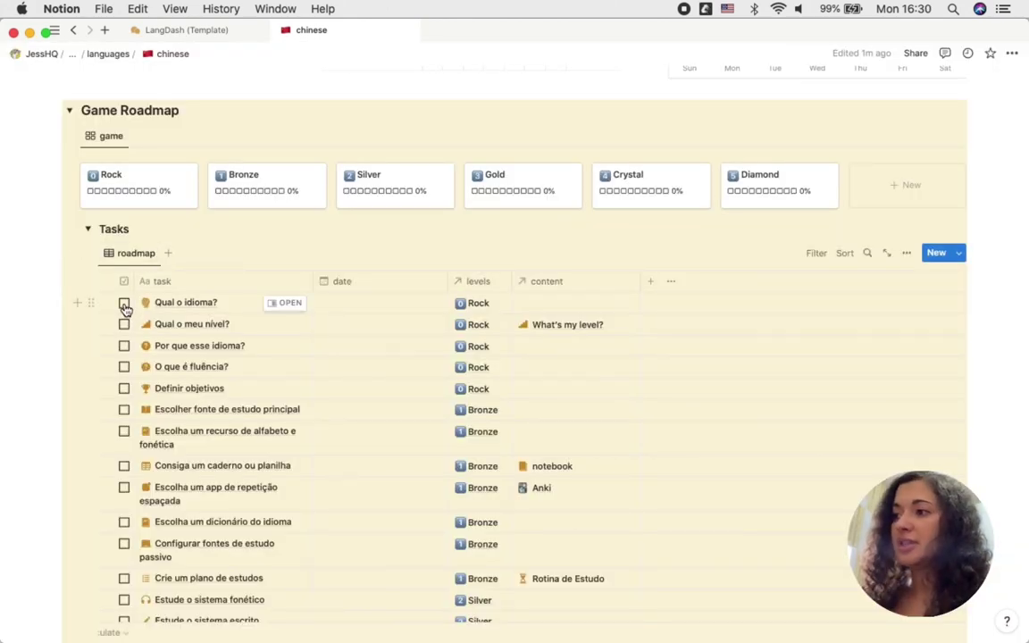
pyautogui.scroll(-2, 218, 459)
pyautogui.scroll(1, 264, 340)
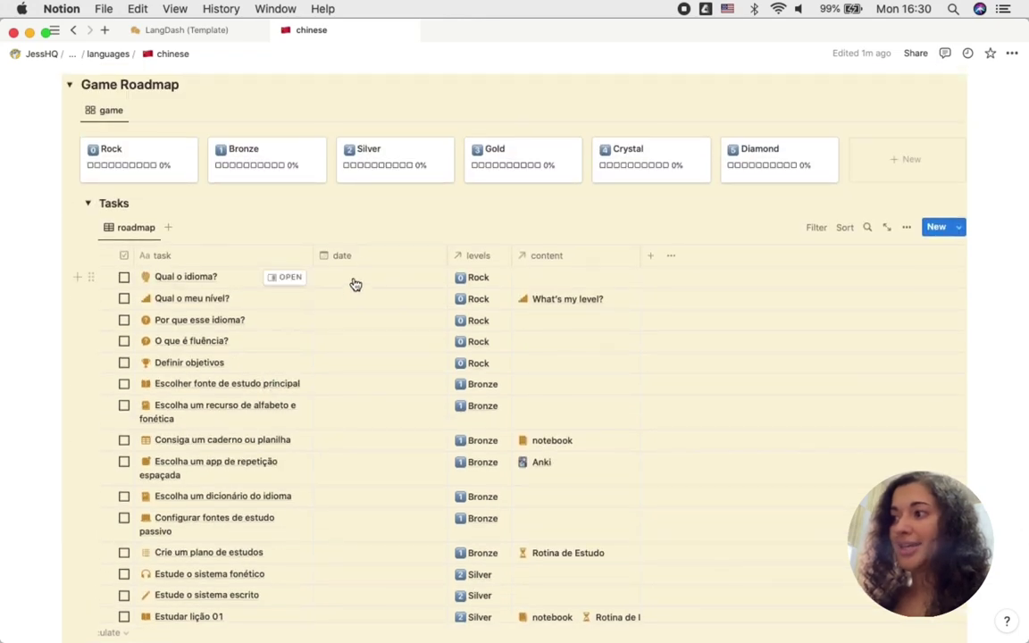
pyautogui.scroll(6, 459, 298)
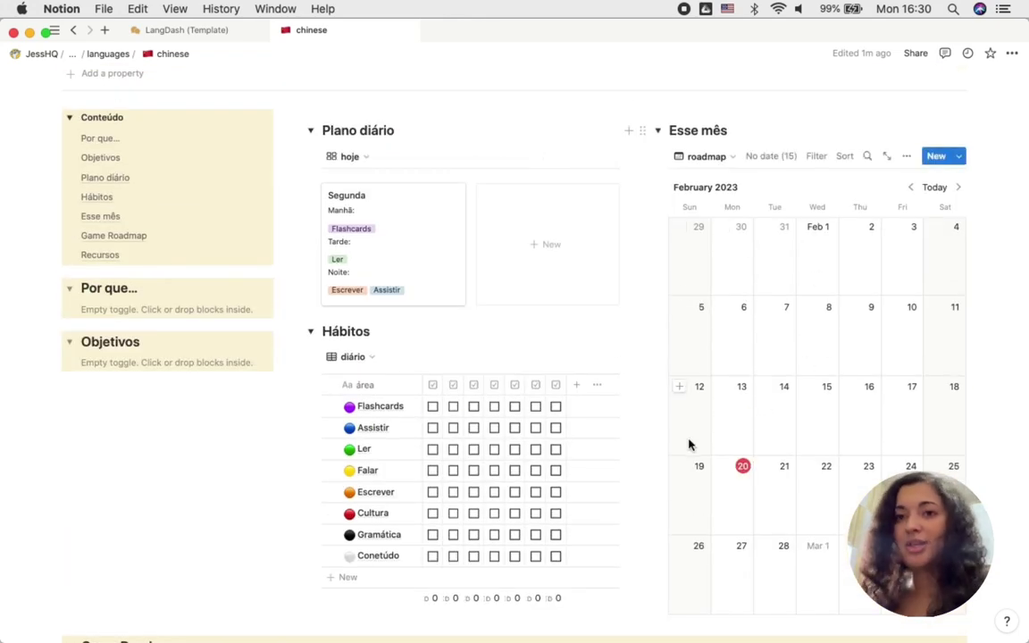
# Give the Qual o idioma? task the date 20/02/2023 to see it in the Esse mês calendar, and clear that date
pyautogui.scroll(-5, 688, 449)
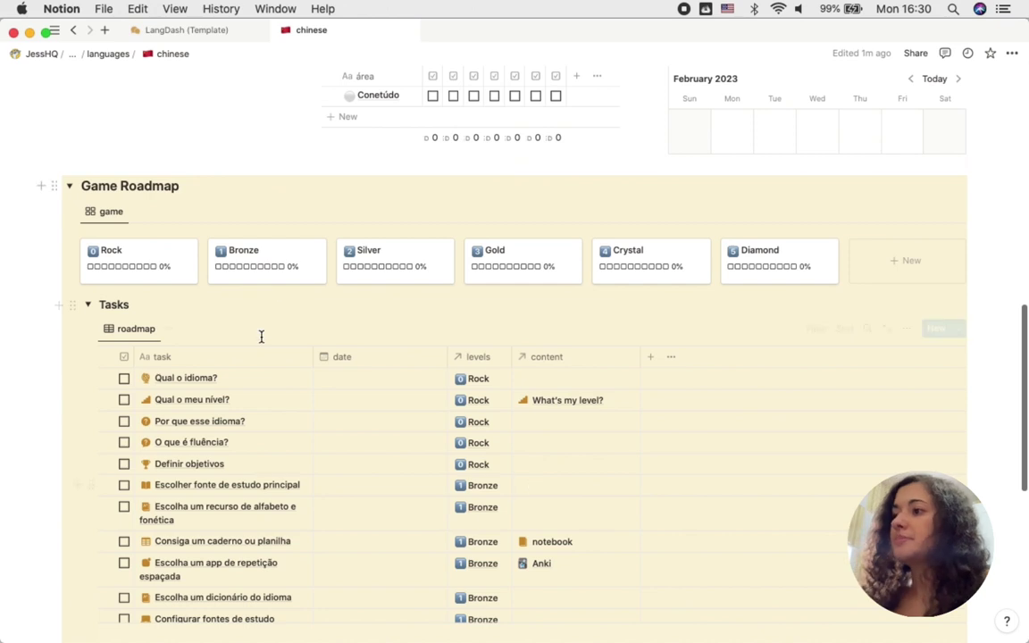
pyautogui.click(372, 382)
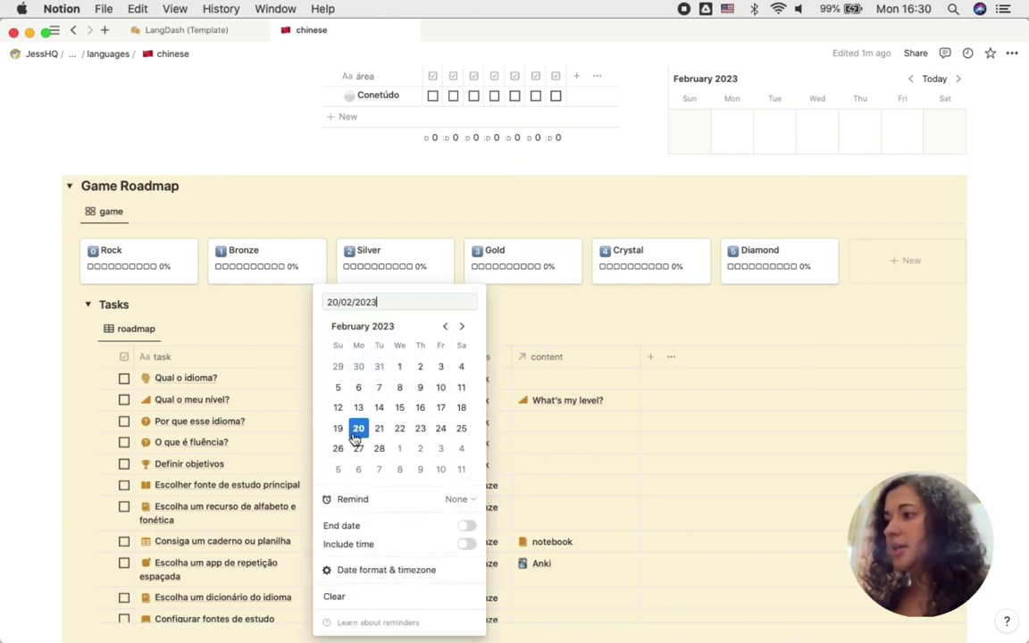
pyautogui.click(577, 361)
pyautogui.scroll(4, 731, 216)
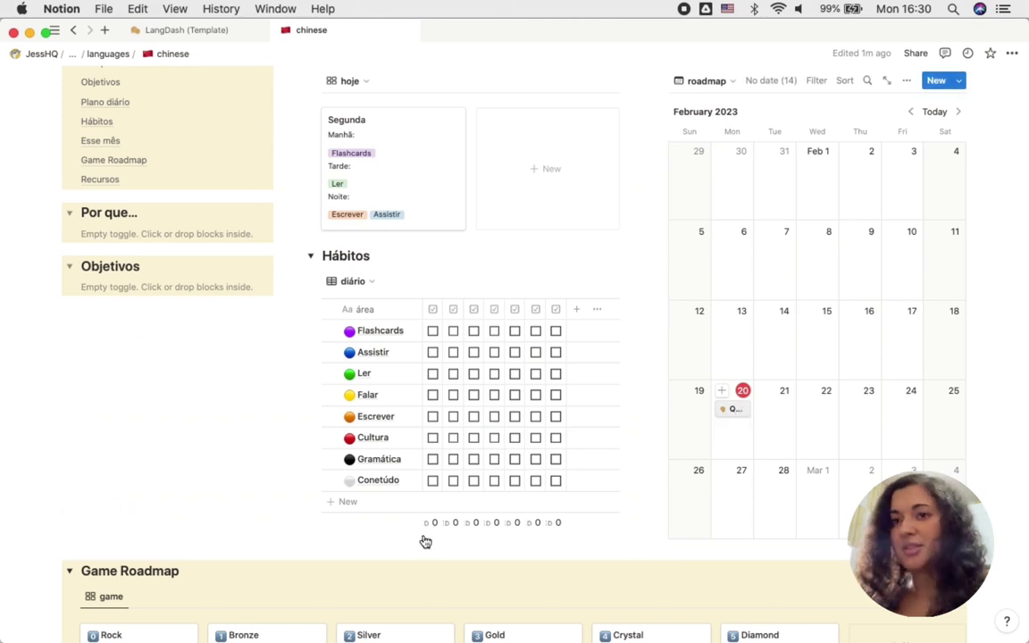
pyautogui.scroll(-3, 350, 579)
pyautogui.press('BackSpace')
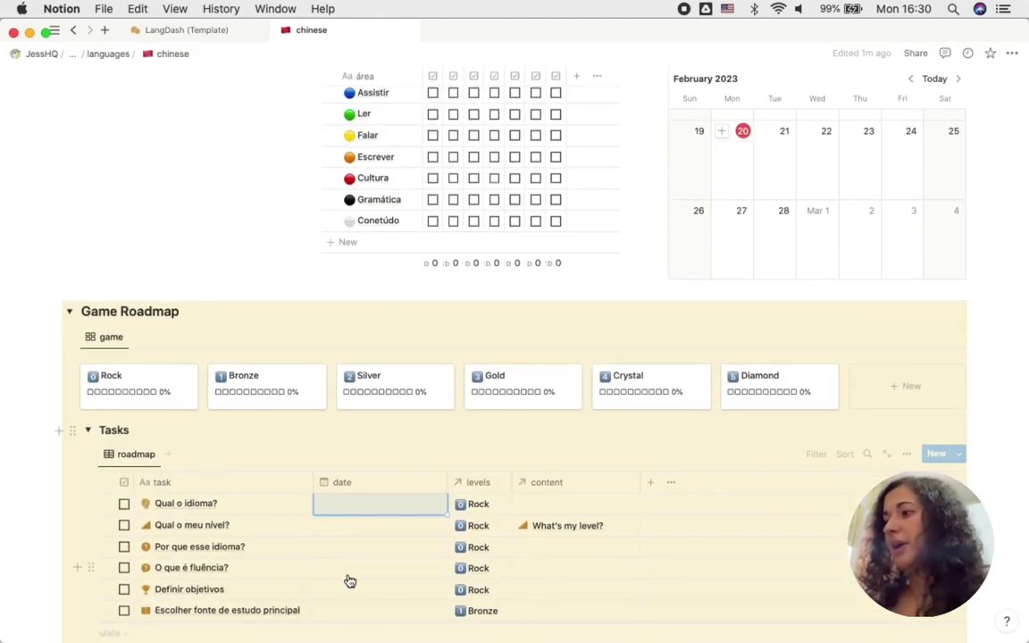
# Review the list of roadmap tasks, and open the Definir objetivos task to look at its sections before closing it
pyautogui.scroll(-3, 350, 579)
pyautogui.scroll(-3, 358, 597)
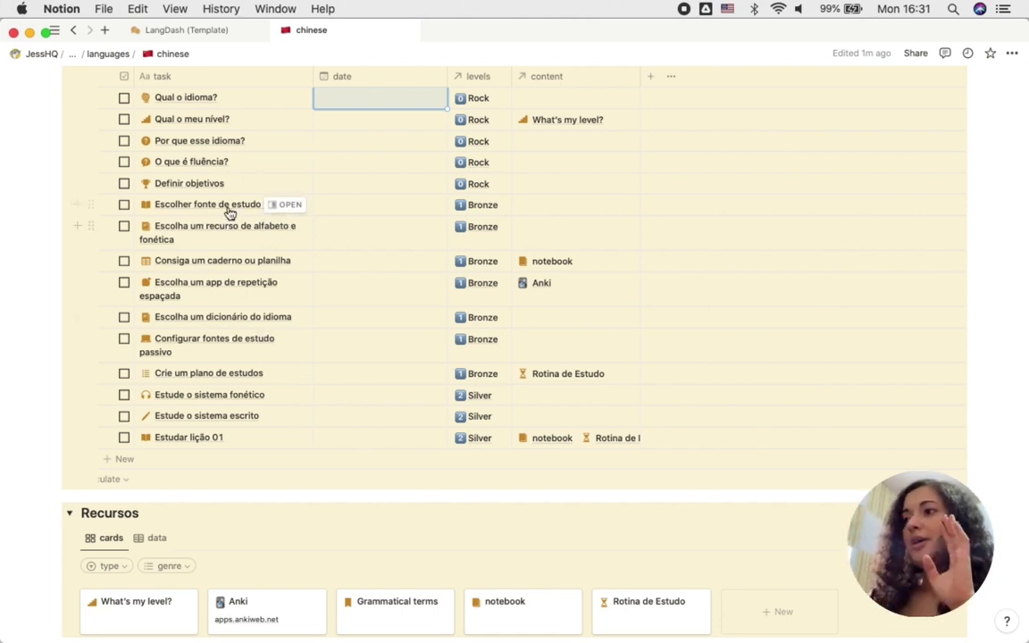
pyautogui.click(286, 184)
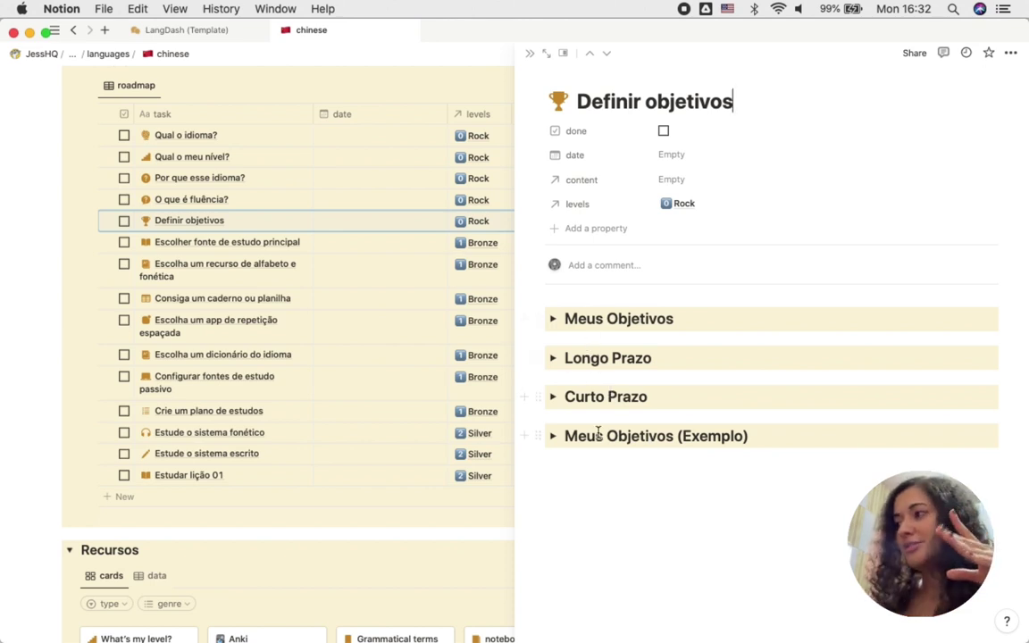
pyautogui.click(530, 53)
pyautogui.scroll(-2, 195, 357)
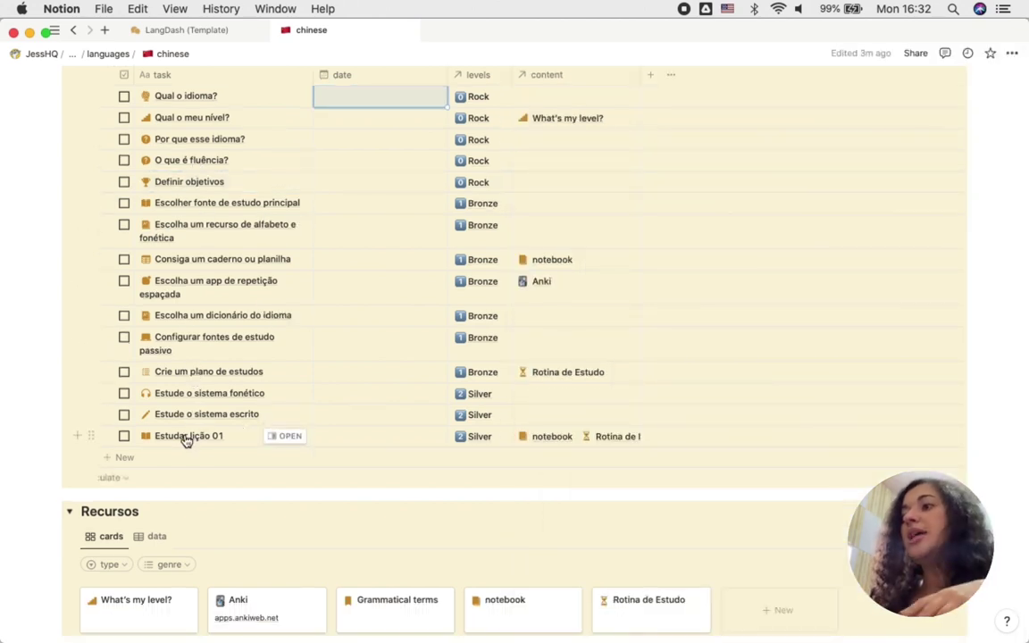
# Open the Estudar lição 01 task, look inside its Rotina de estudo toggle, and close the task
pyautogui.click(295, 438)
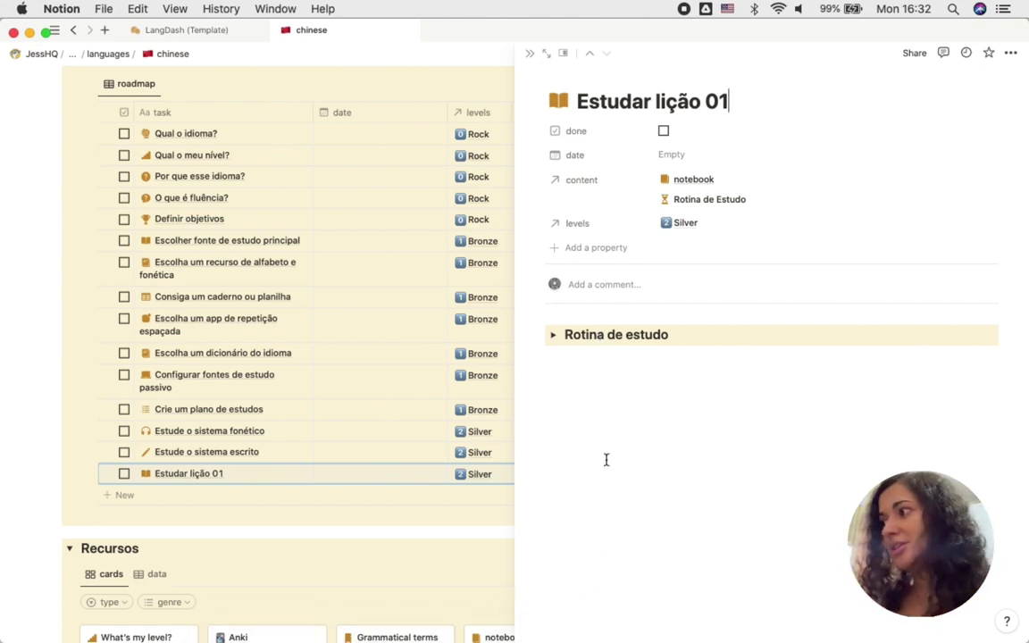
pyautogui.click(529, 55)
pyautogui.scroll(-1, 476, 410)
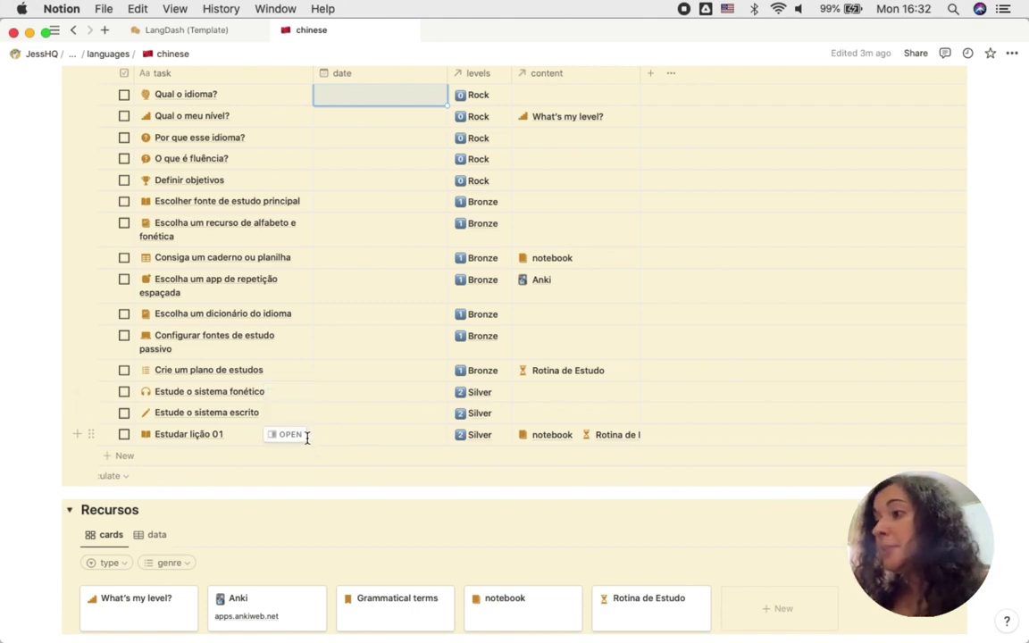
pyautogui.click(290, 435)
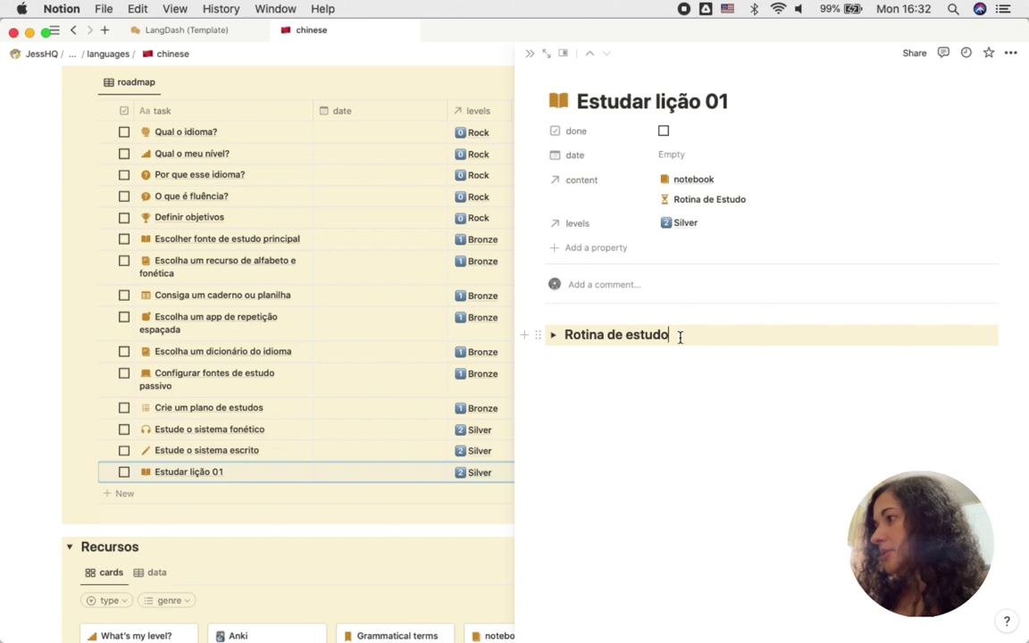
pyautogui.click(554, 336)
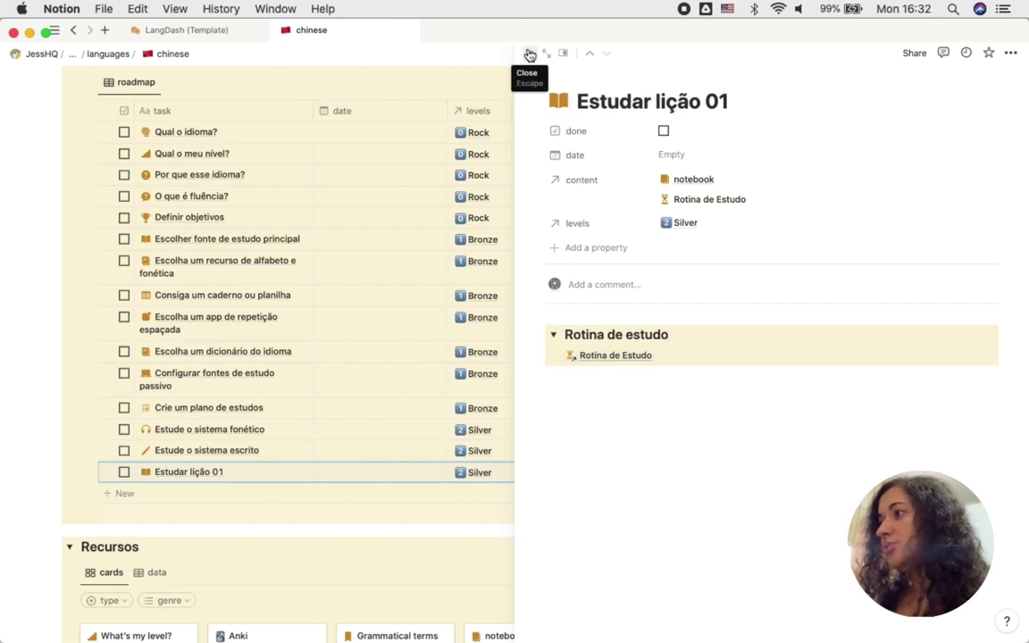
pyautogui.press('Escape')
# Add a task to the roadmap from the Estudar lição xx template and move it to the end of the Tasks table
pyautogui.scroll(-5, 304, 430)
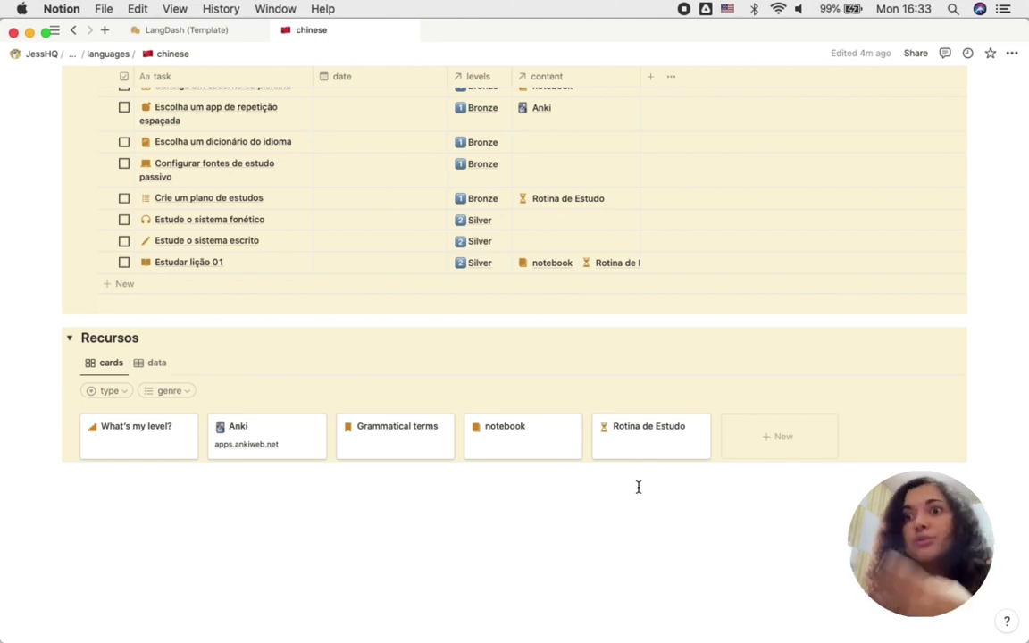
pyautogui.scroll(3, 638, 487)
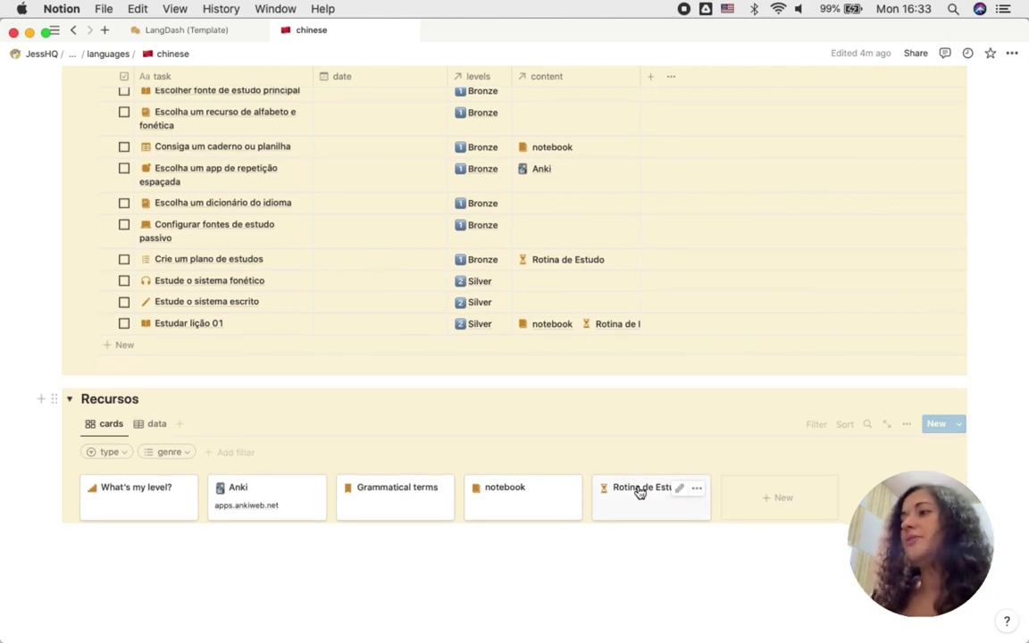
pyautogui.scroll(5, 264, 349)
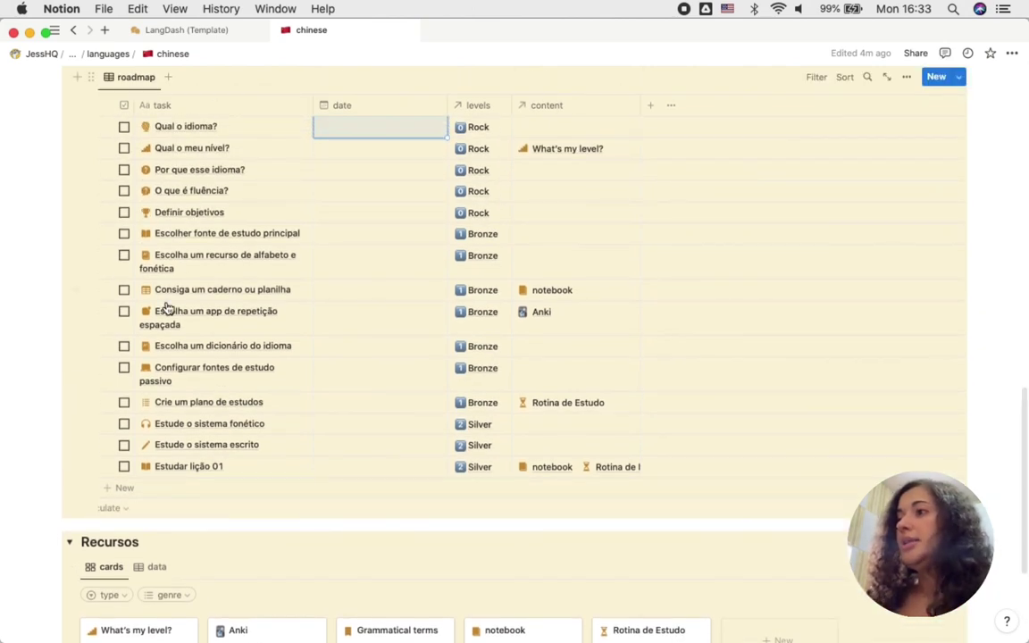
pyautogui.click(959, 78)
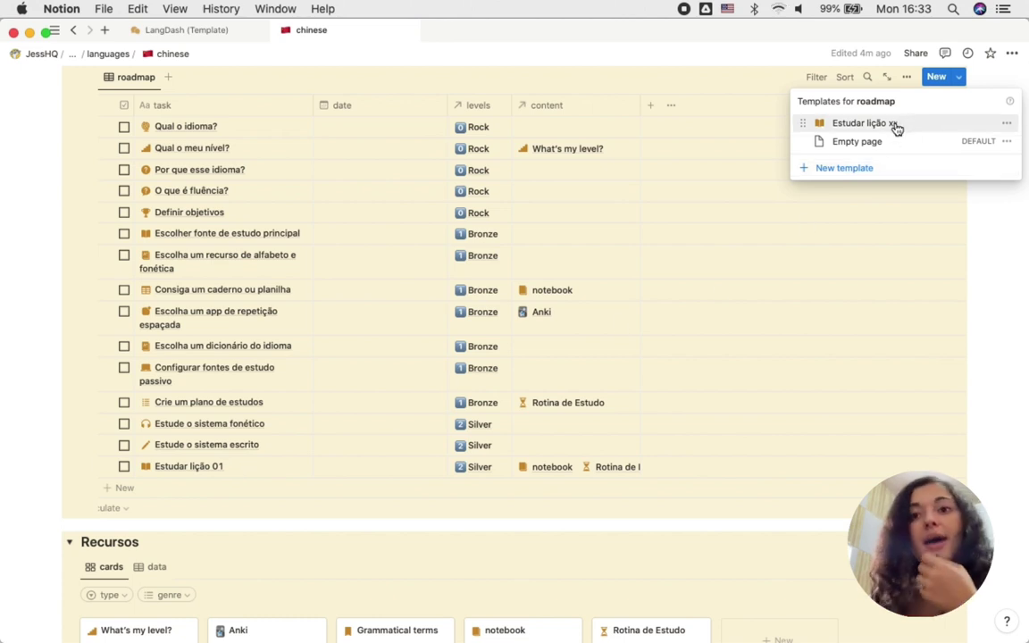
pyautogui.click(896, 125)
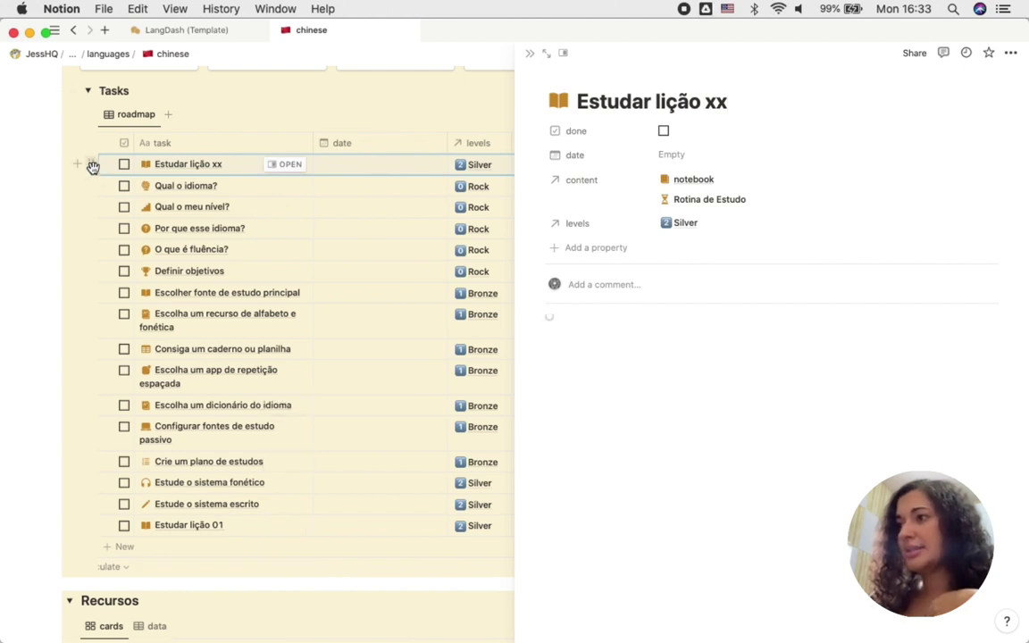
pyautogui.moveTo(90, 164); pyautogui.dragTo(125, 545)
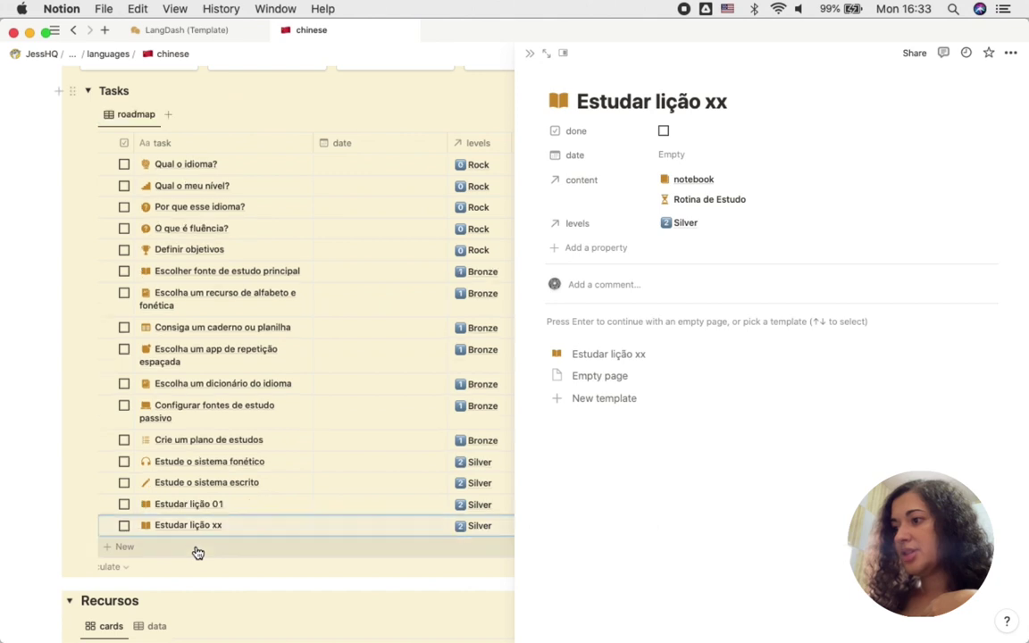
# Rename the new lesson task as Estudar lição 02 and close its page
pyautogui.click(729, 103)
pyautogui.press('BackSpace')
pyautogui.press('BackSpace')
pyautogui.write('02')
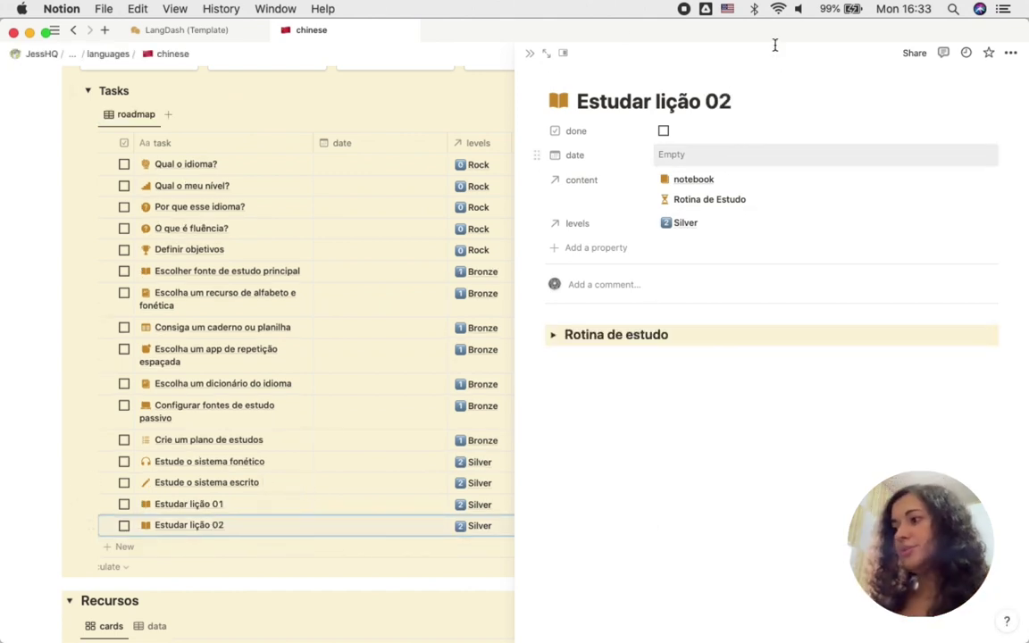
pyautogui.click(532, 54)
# Review the pages linked in the content property of the Estudar lição 02 task without changing them
pyautogui.scroll(-1, 526, 429)
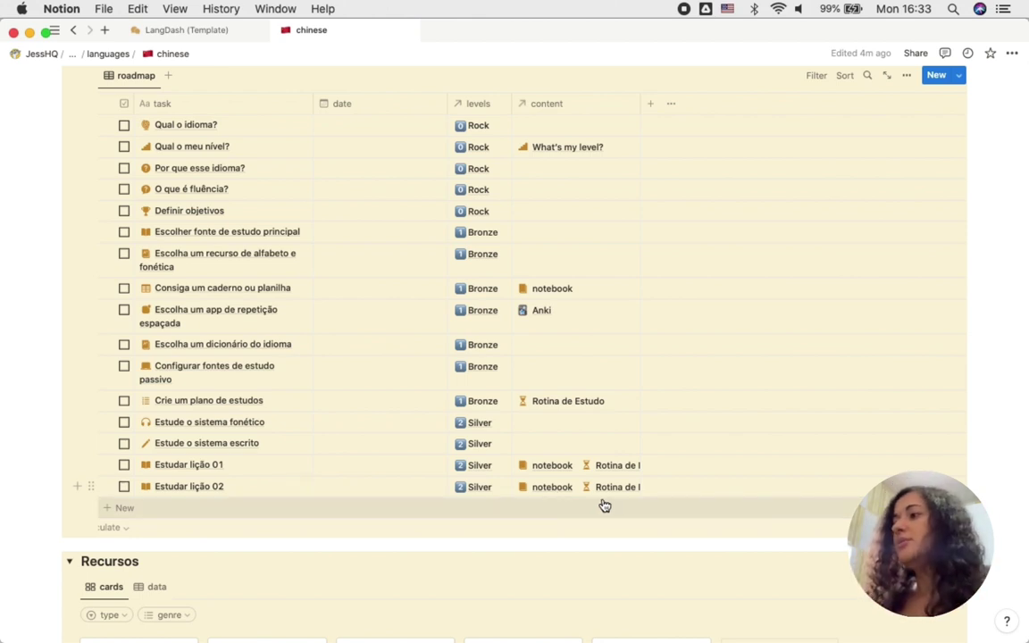
pyautogui.moveTo(581, 527)
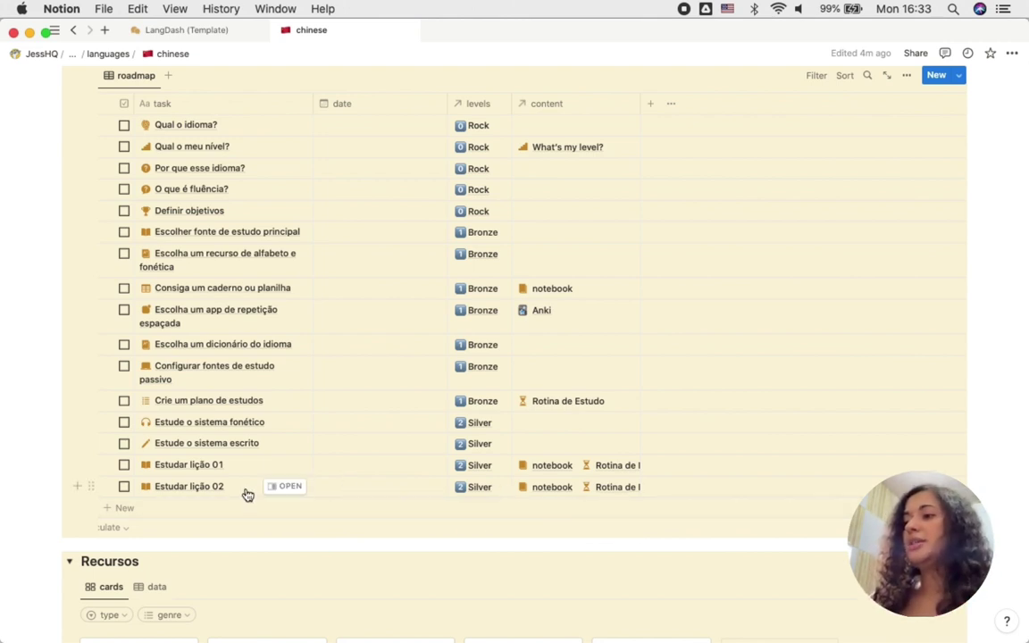
pyautogui.click(578, 492)
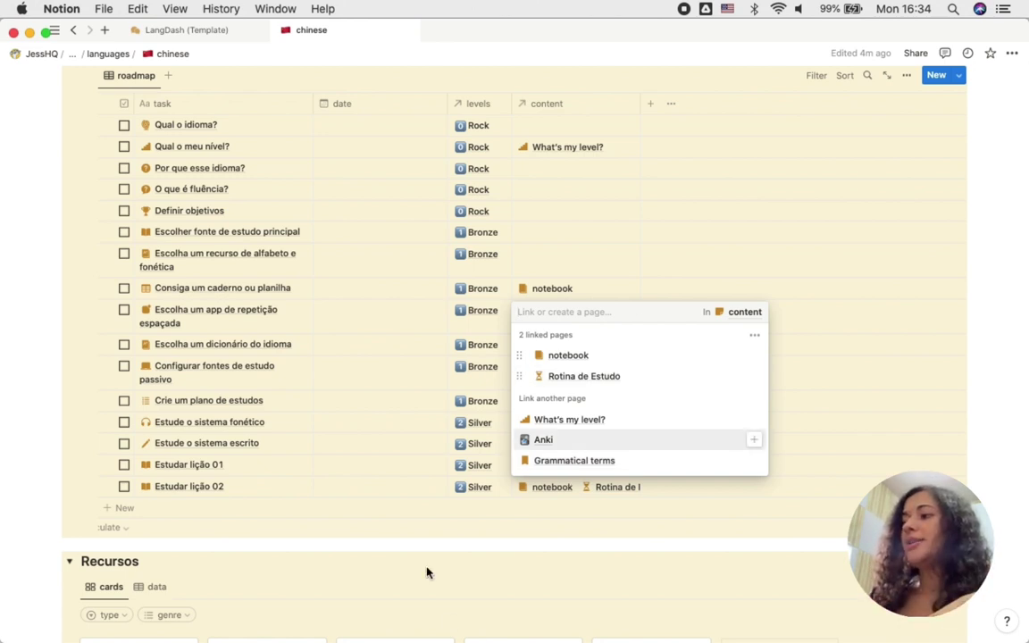
pyautogui.press('Escape')
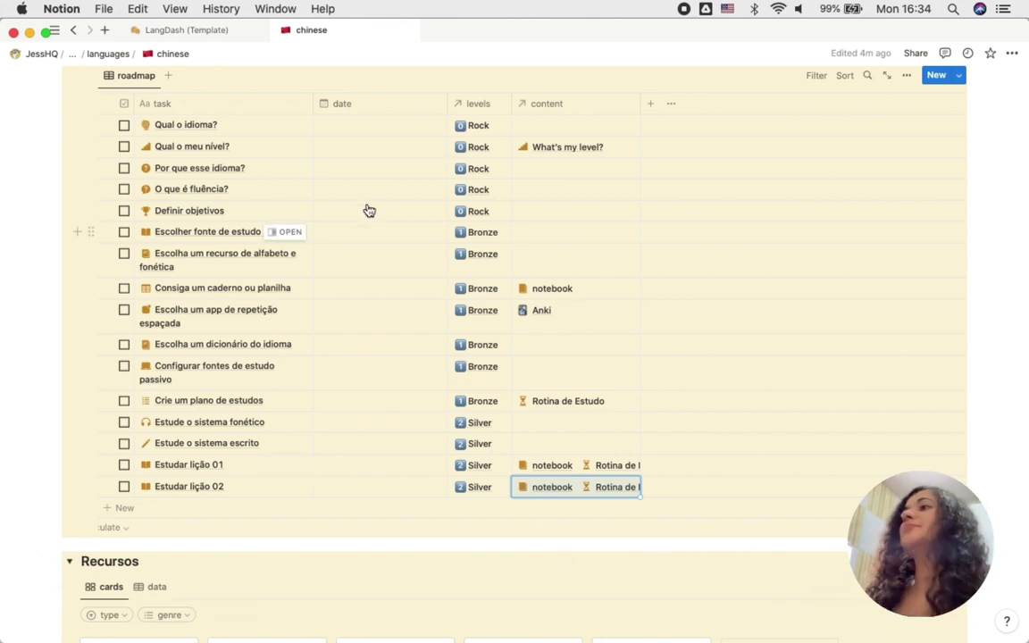
# Mark all five Rock tasks as done in the Tasks table, from Qual o idioma? to Definir objetivos
pyautogui.scroll(-5, 333, 360)
pyautogui.scroll(10, 335, 365)
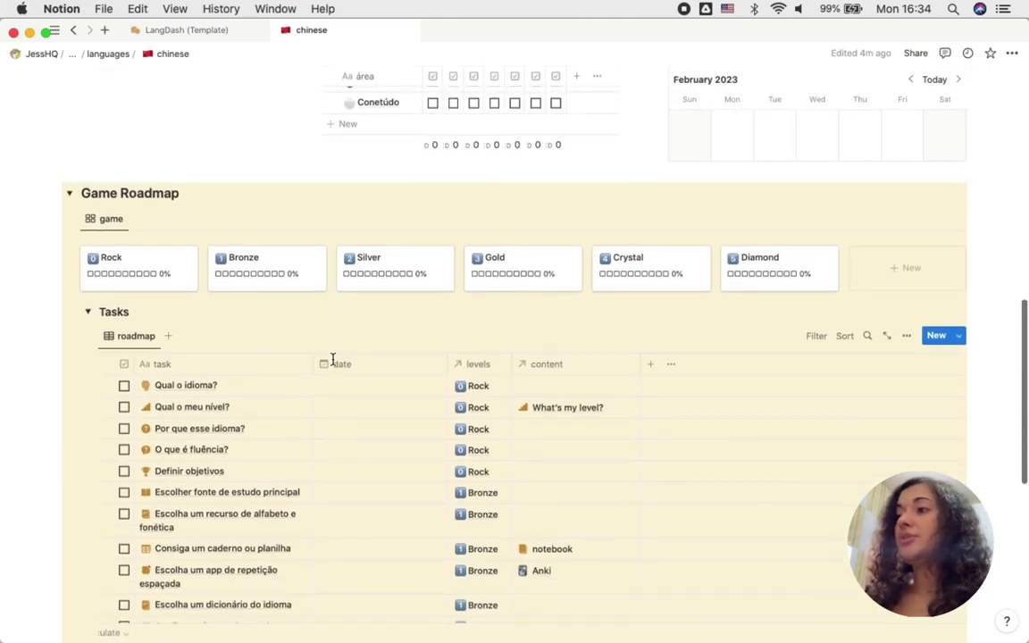
pyautogui.click(123, 387)
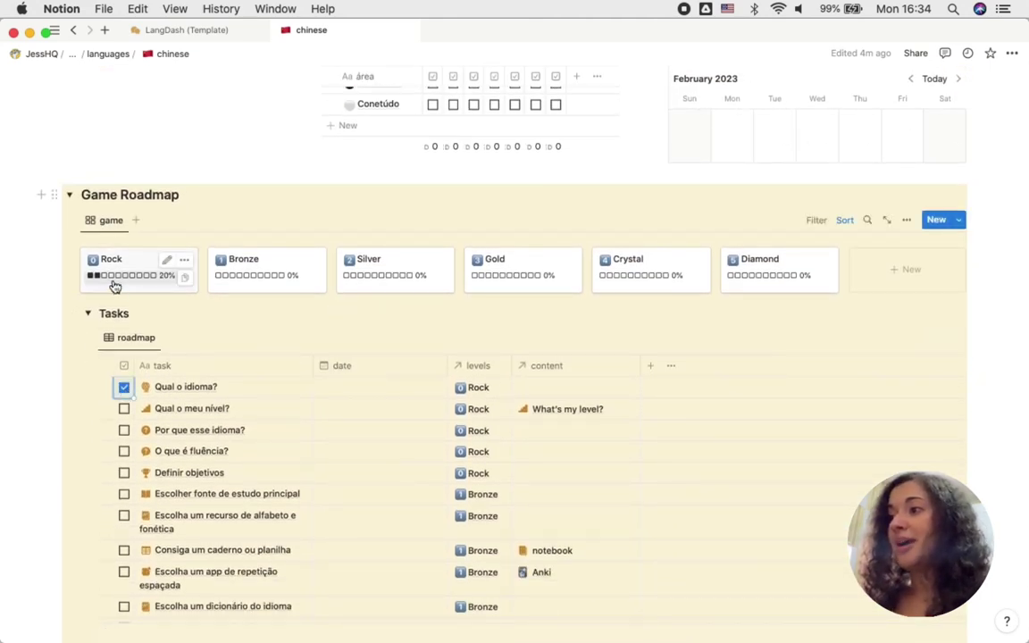
pyautogui.click(123, 409)
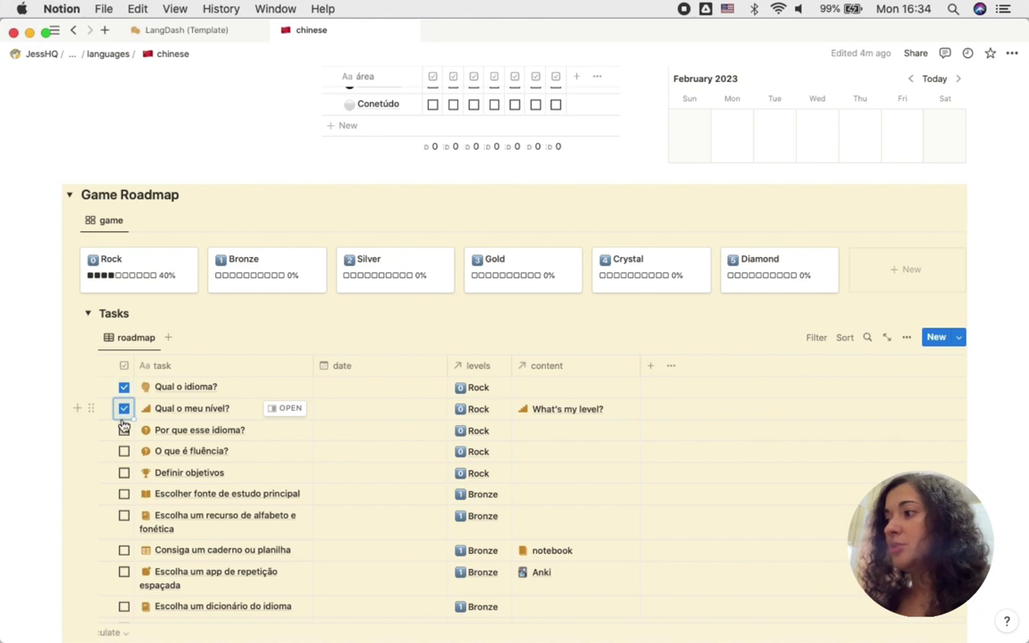
pyautogui.click(123, 430)
pyautogui.click(124, 451)
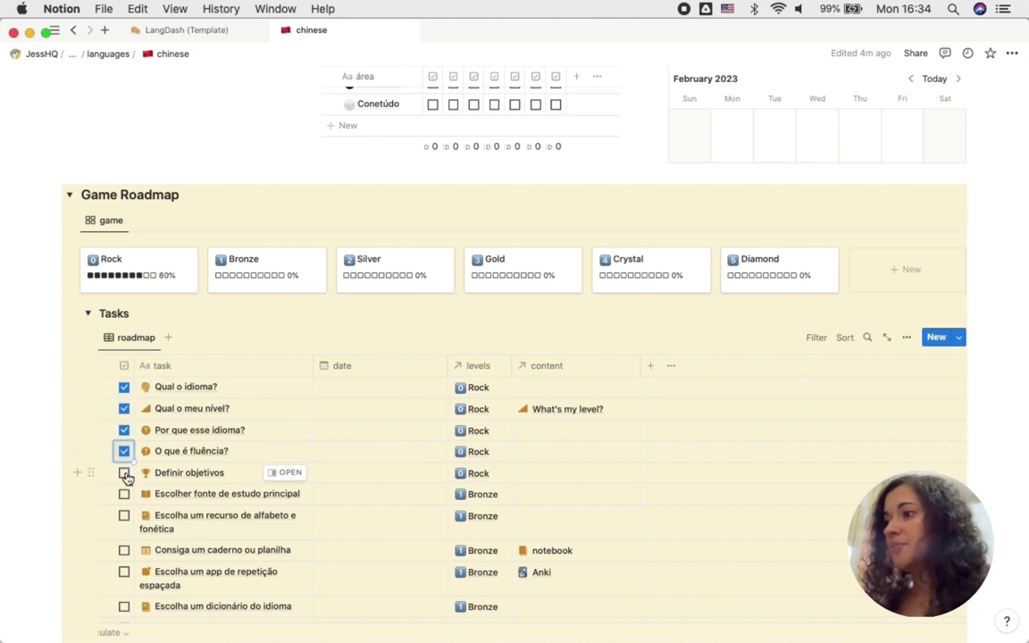
pyautogui.click(124, 472)
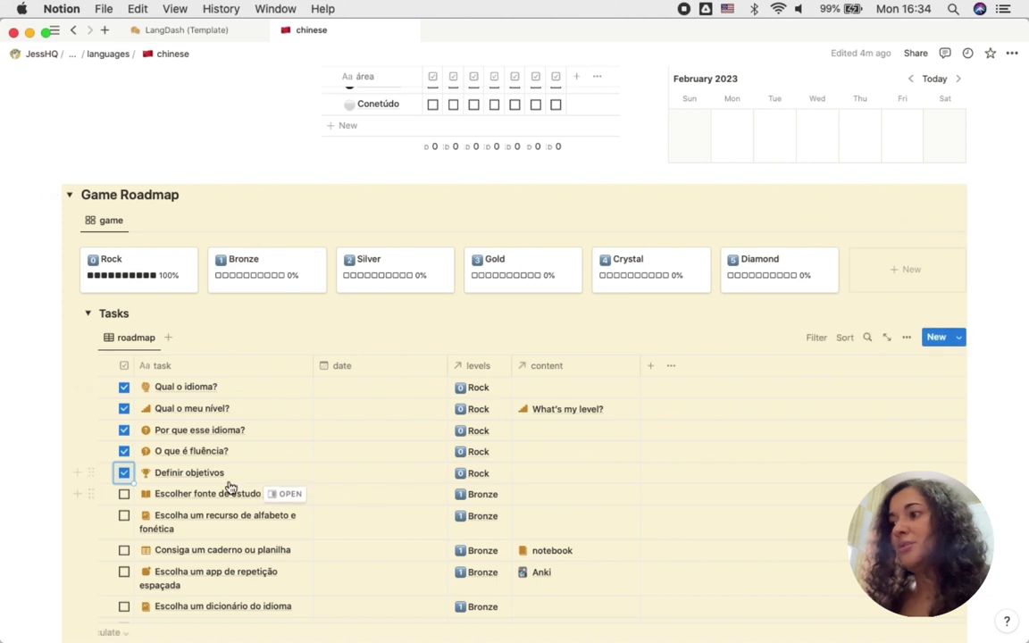
# Mark the first four Bronze tasks as done, from Escolher fonte de estudo principal to Escolha um app de repetição espaçada
pyautogui.click(124, 494)
pyautogui.click(123, 516)
pyautogui.click(123, 551)
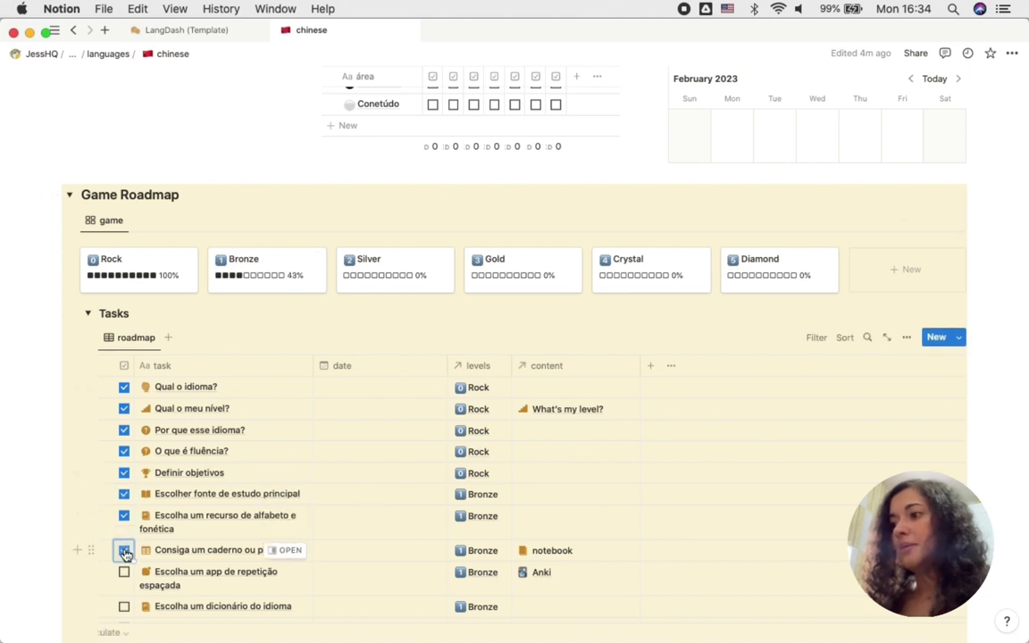
pyautogui.click(123, 572)
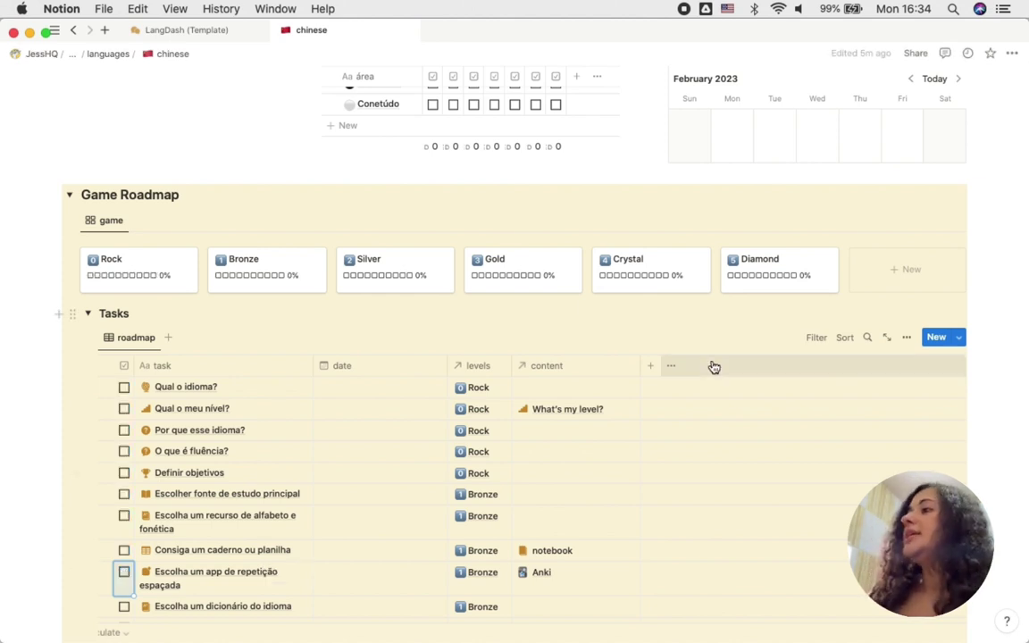
pyautogui.scroll(-5, 712, 362)
pyautogui.scroll(3, 456, 170)
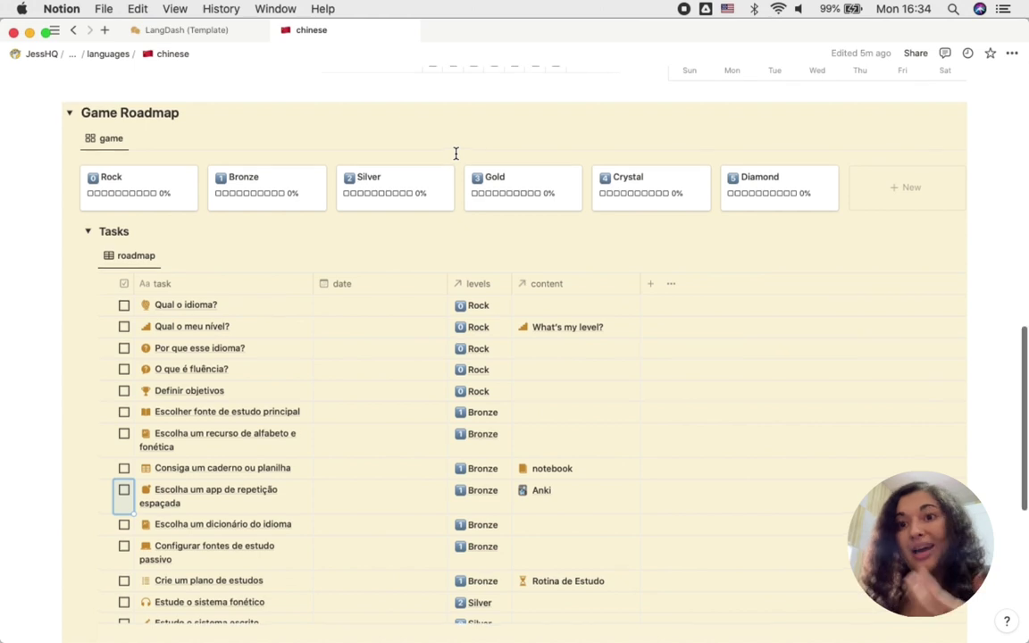
# Open the What's my level? page from the Recursos gallery below the Tasks table
pyautogui.scroll(-2, 456, 154)
pyautogui.scroll(-1, 456, 154)
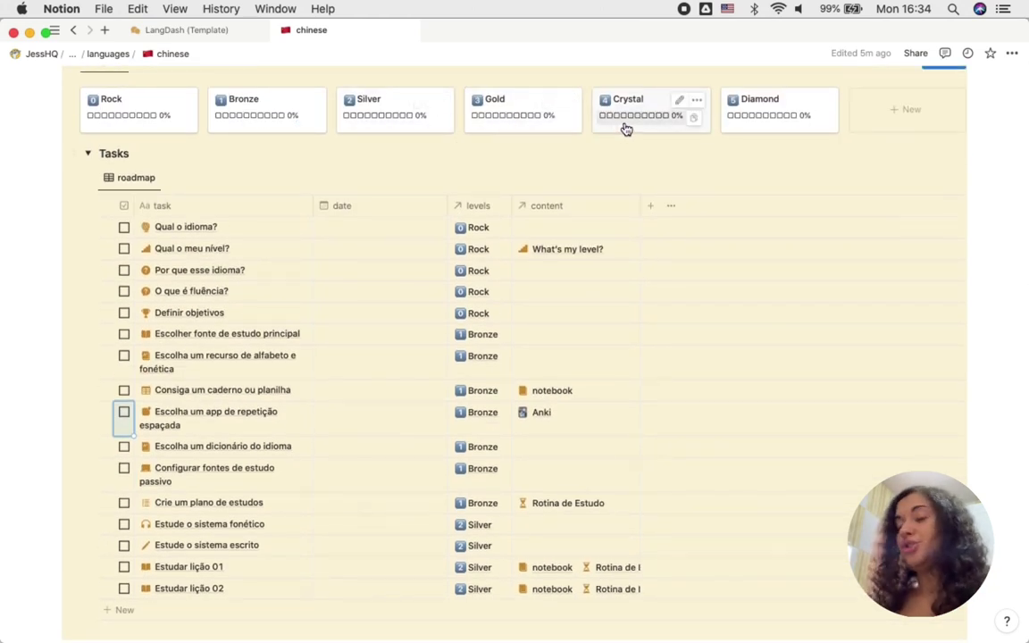
pyautogui.scroll(-1, 469, 353)
pyautogui.scroll(-5, 469, 354)
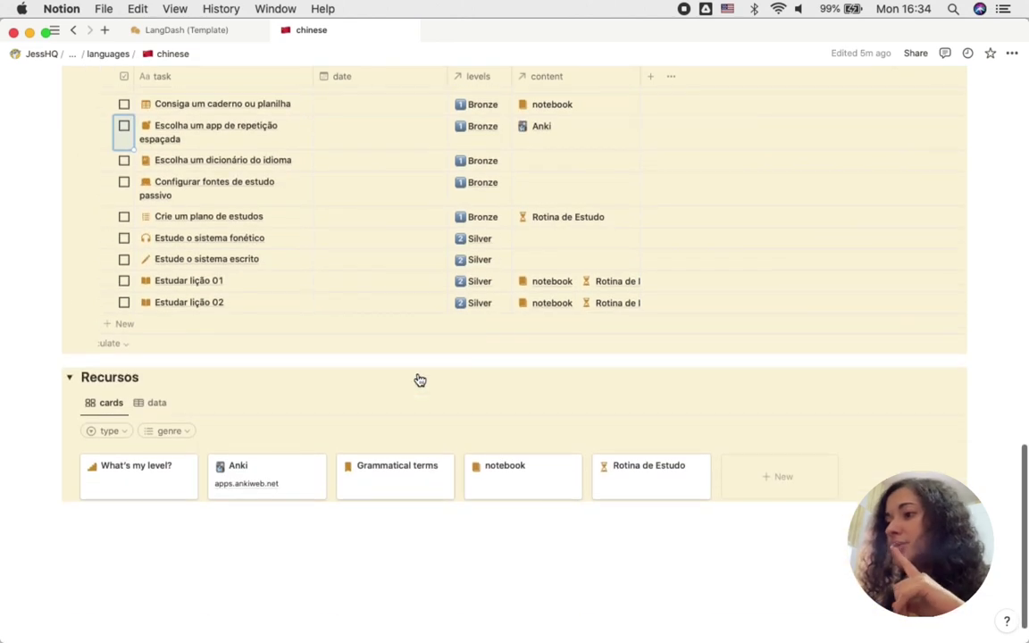
pyautogui.click(165, 482)
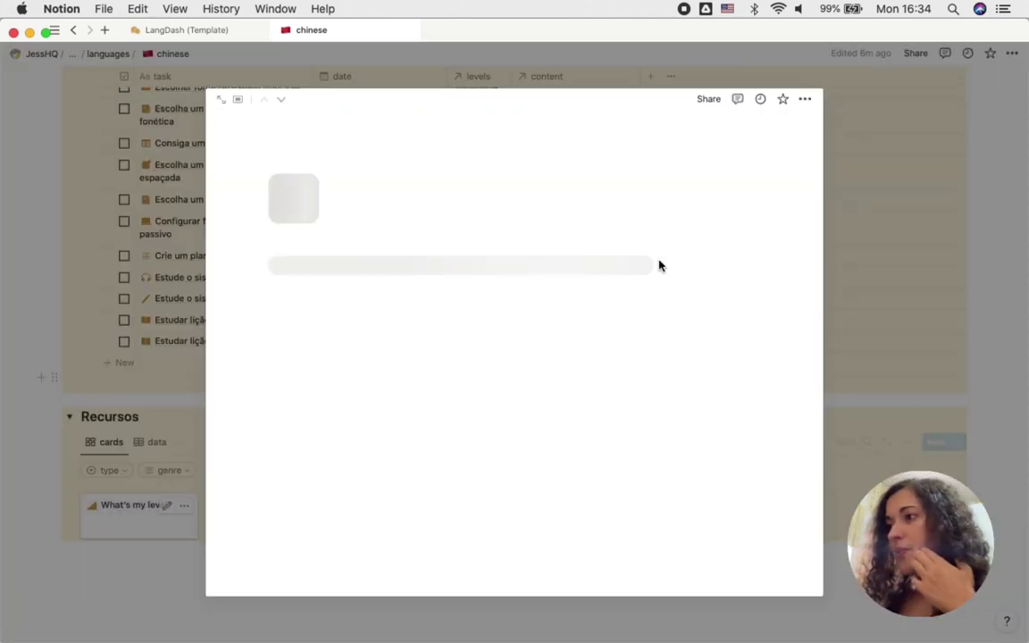
# Examine the level flowchart's criteria for advancing from Bronze through Silver to the Gold sublevels, and close the page
pyautogui.scroll(-2, 561, 407)
pyautogui.scroll(-5, 561, 407)
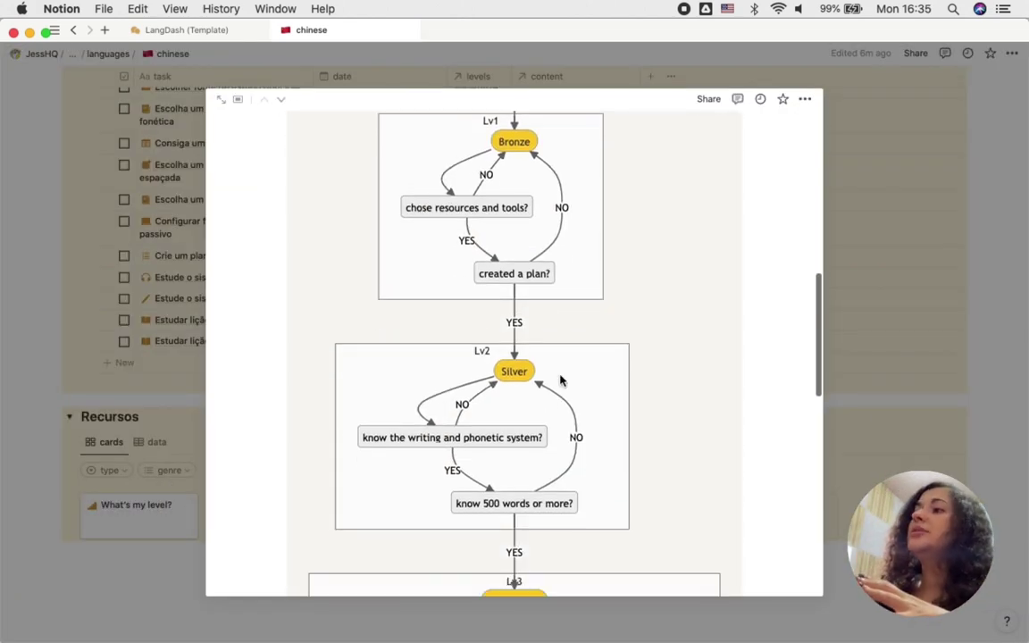
pyautogui.scroll(-2, 495, 400)
pyautogui.scroll(-3, 496, 396)
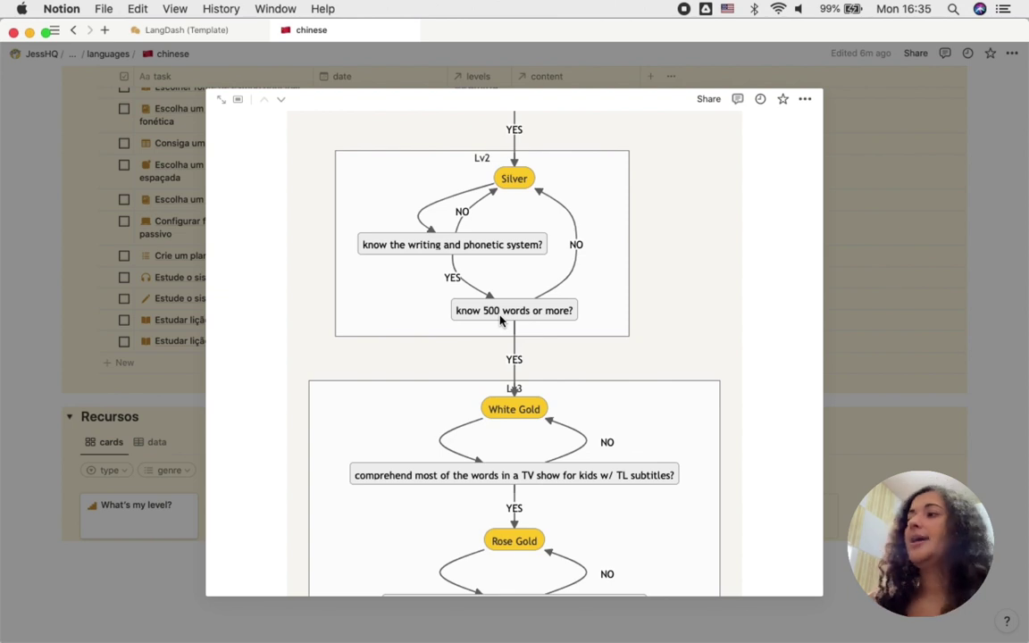
pyautogui.scroll(-4, 507, 409)
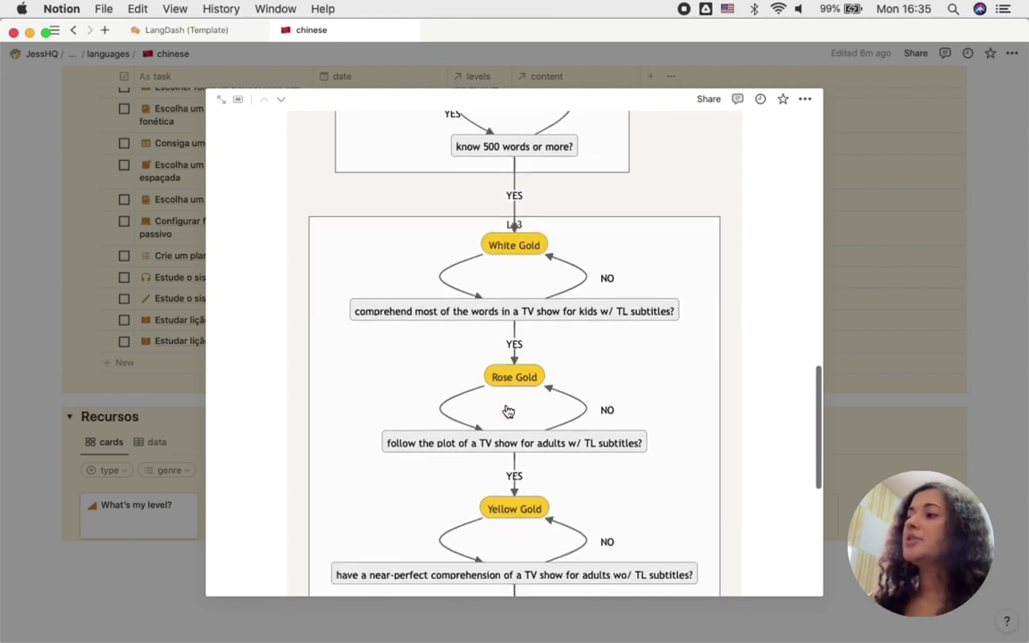
pyautogui.scroll(1, 438, 317)
pyautogui.scroll(-1, 411, 308)
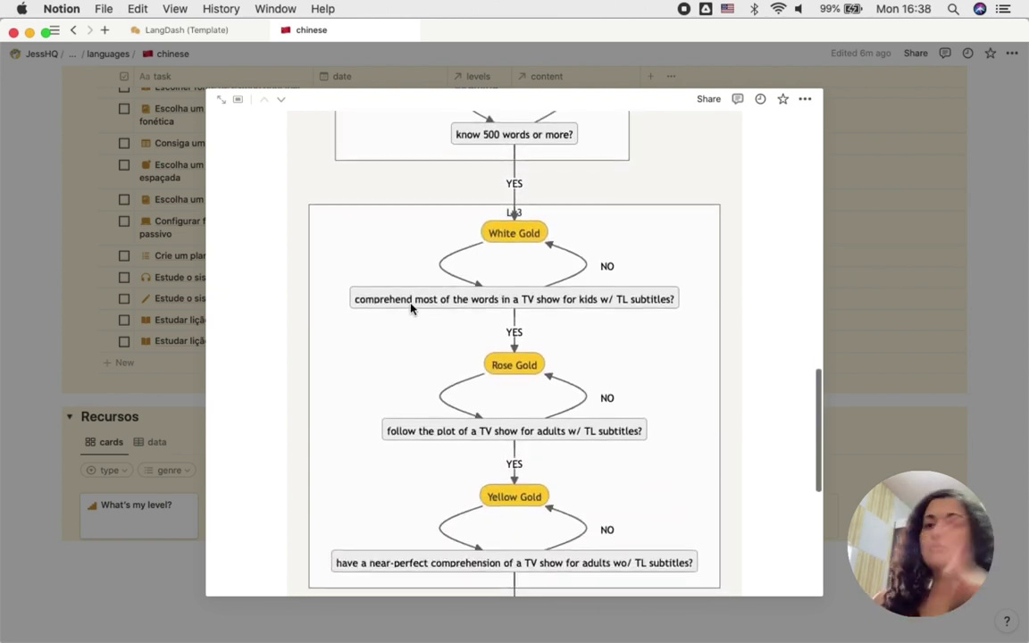
pyautogui.scroll(4, 411, 304)
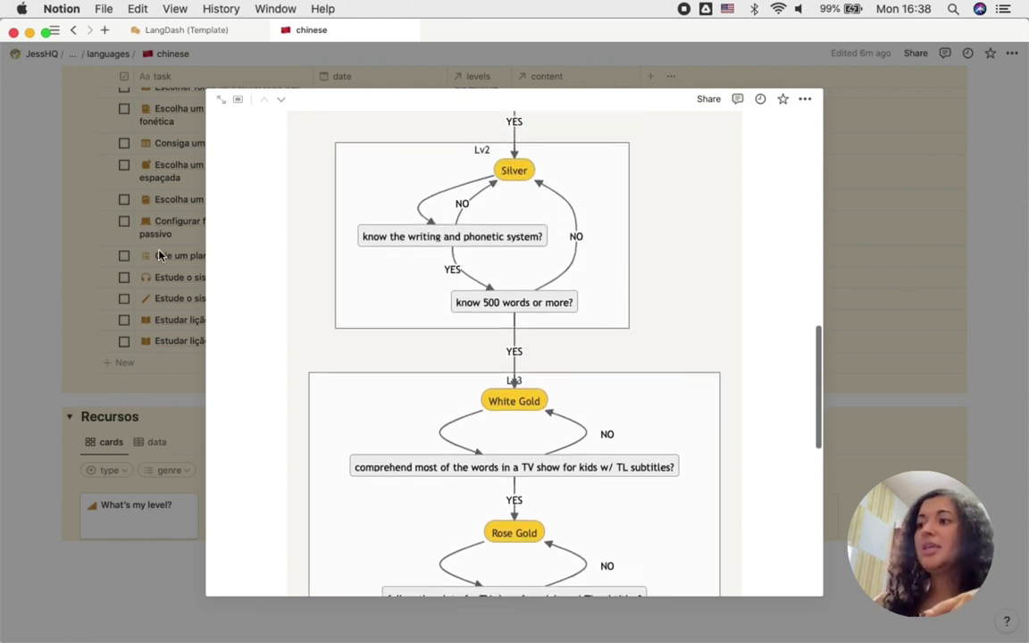
pyautogui.click(168, 354)
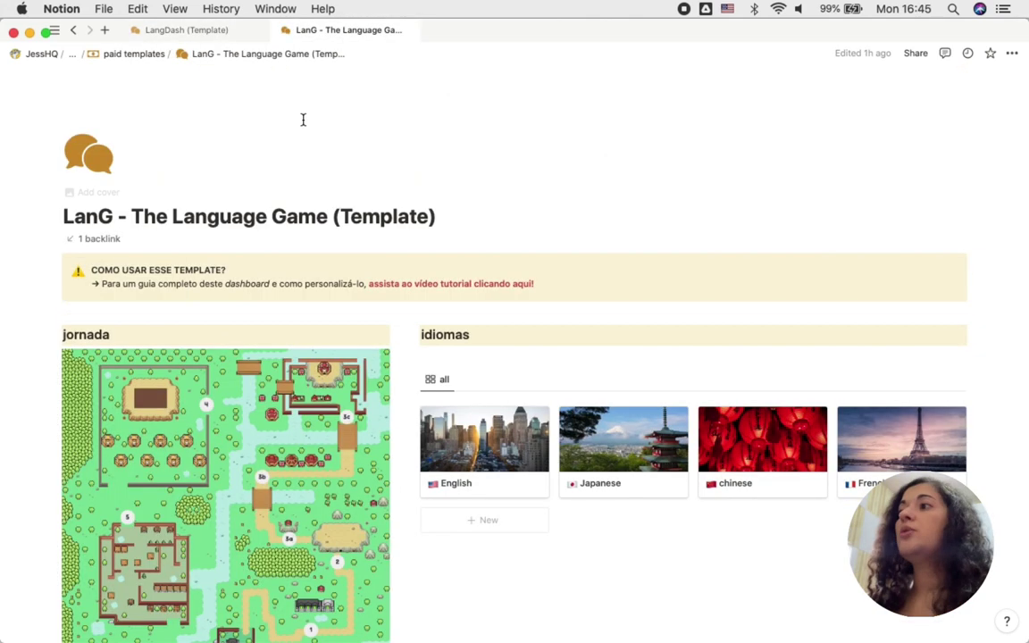
pyautogui.scroll(-5, 275, 302)
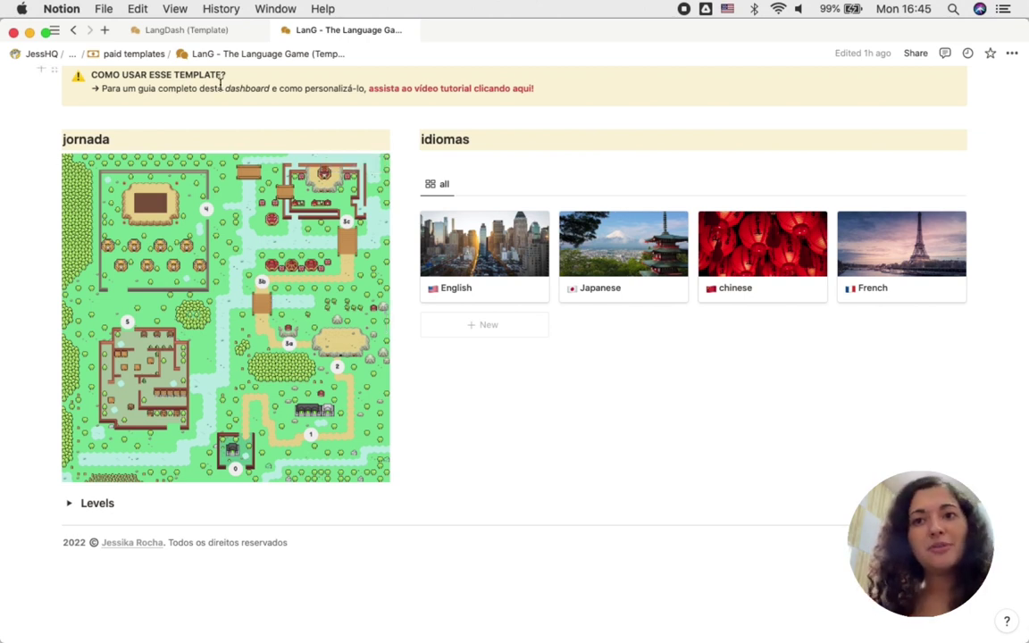
pyautogui.scroll(5, 221, 82)
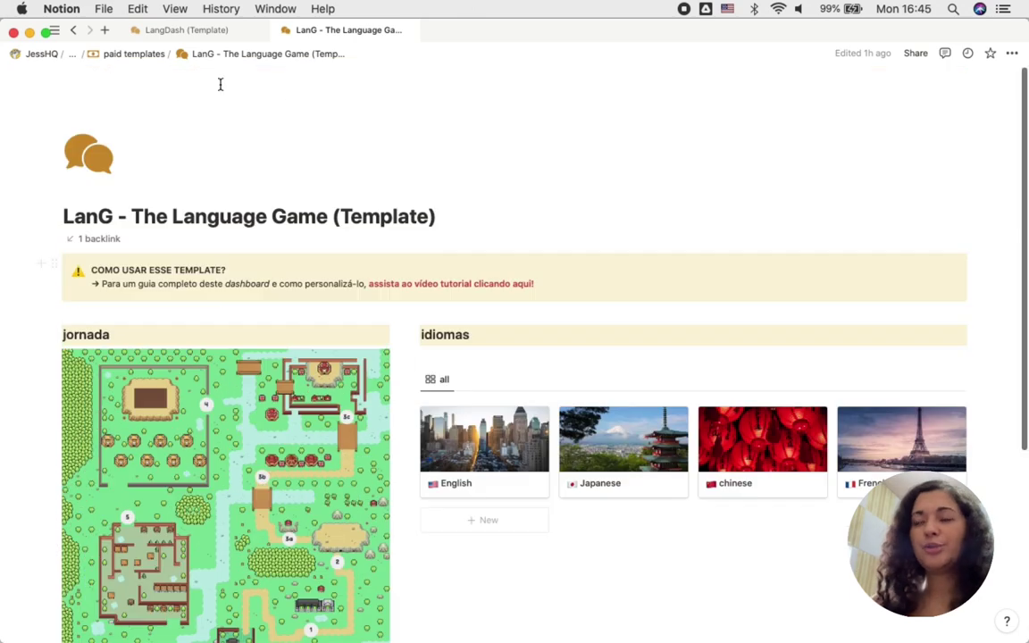